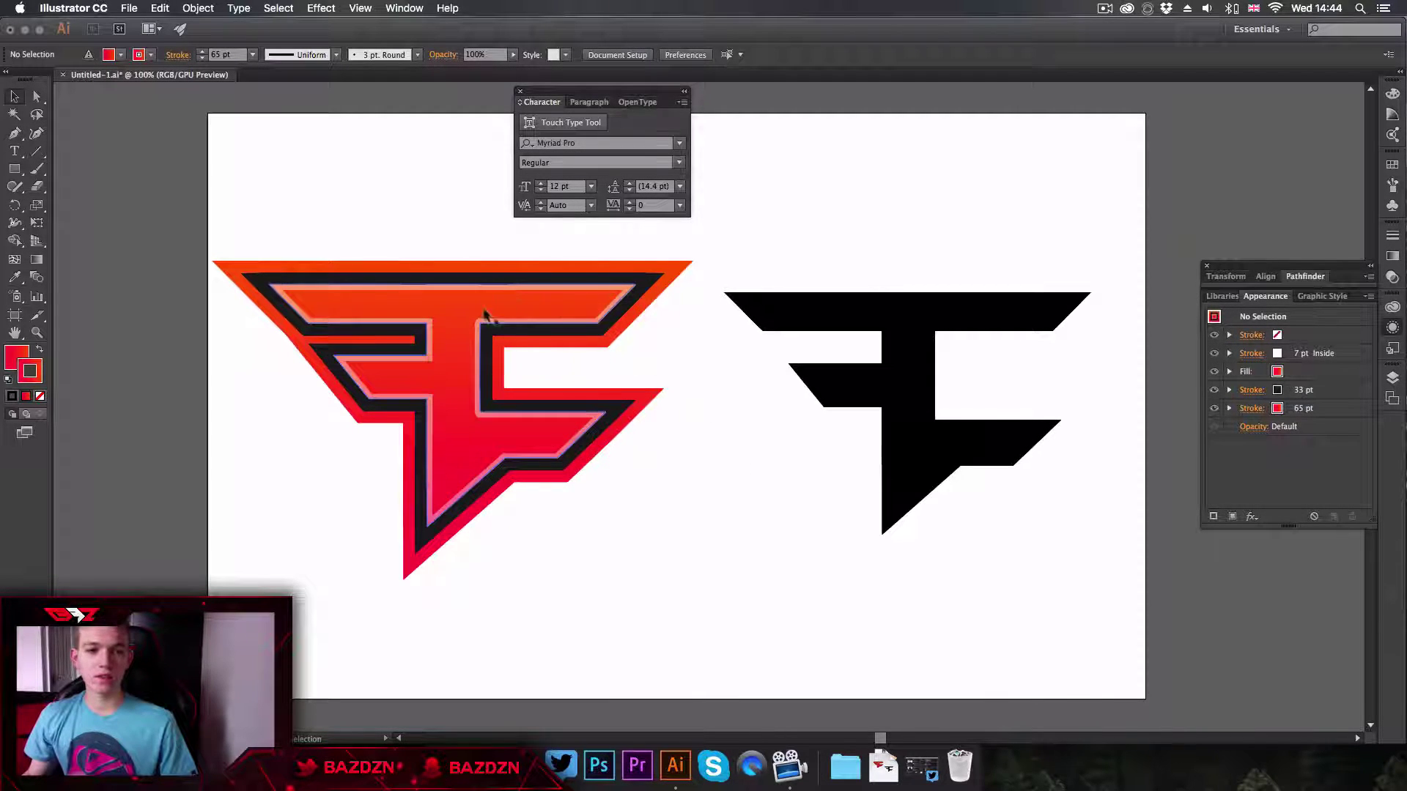
Move the red gradient logo slightly up and to the left, and clear the selection
{"action": "mouse_move", "coordinate": [471, 315]}
{"action": "left_mouse_down"}
{"action": "mouse_move", "coordinate": [482, 296]}
{"action": "mouse_move", "coordinate": [462, 311]}
{"action": "left_mouse_up"}
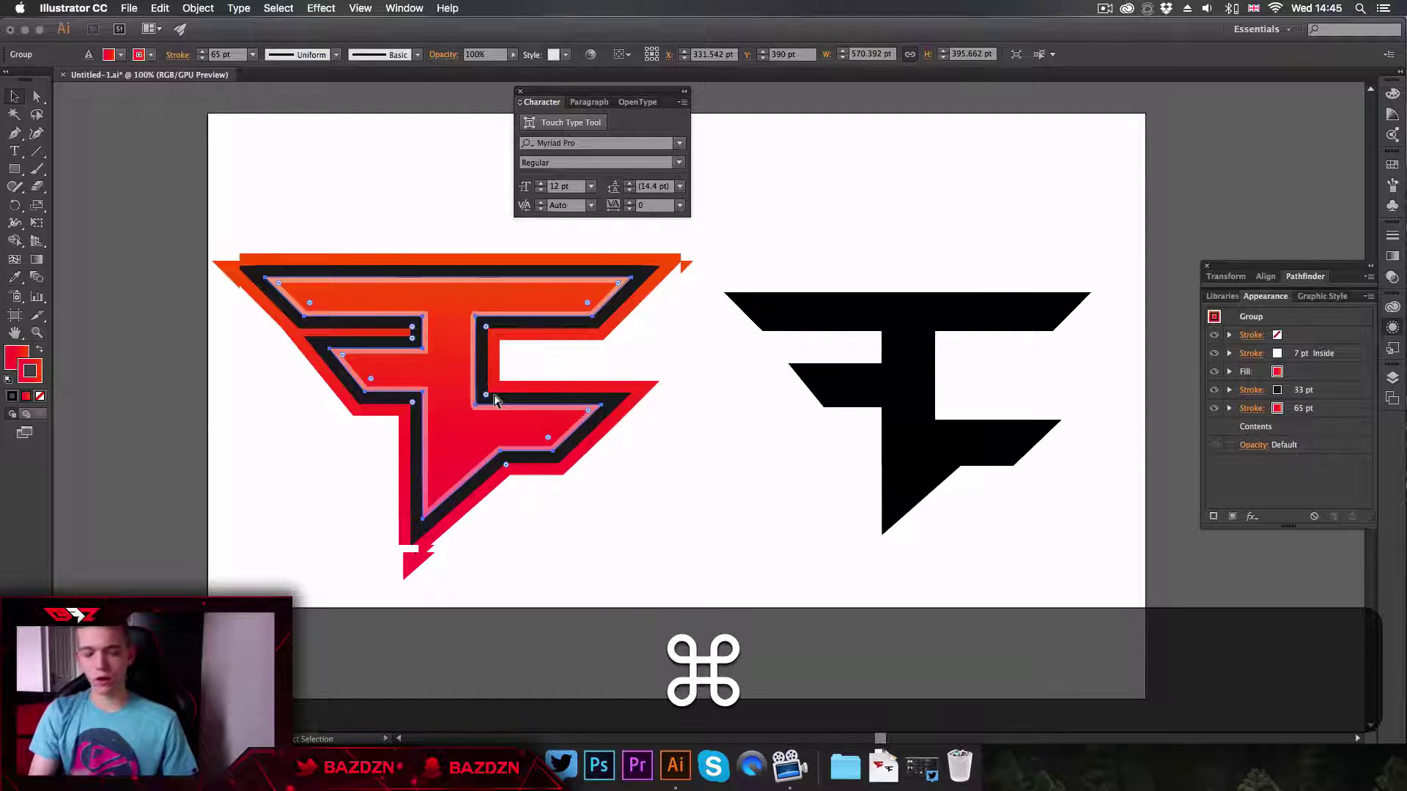
{"action": "key", "text": "super+equal"}
{"action": "left_click", "coordinate": [408, 203]}
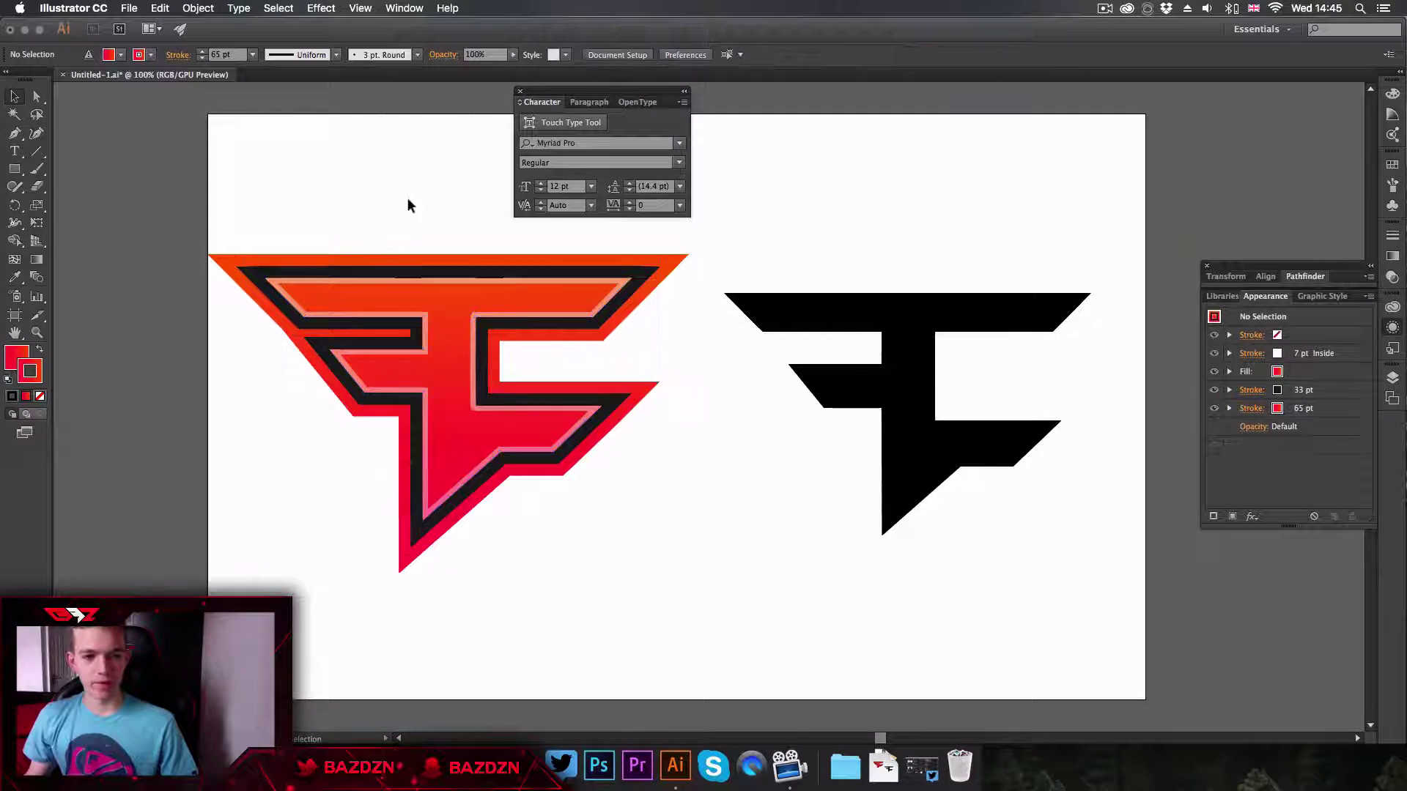
{"action": "left_click", "coordinate": [561, 379]}
{"action": "left_click", "coordinate": [671, 355]}
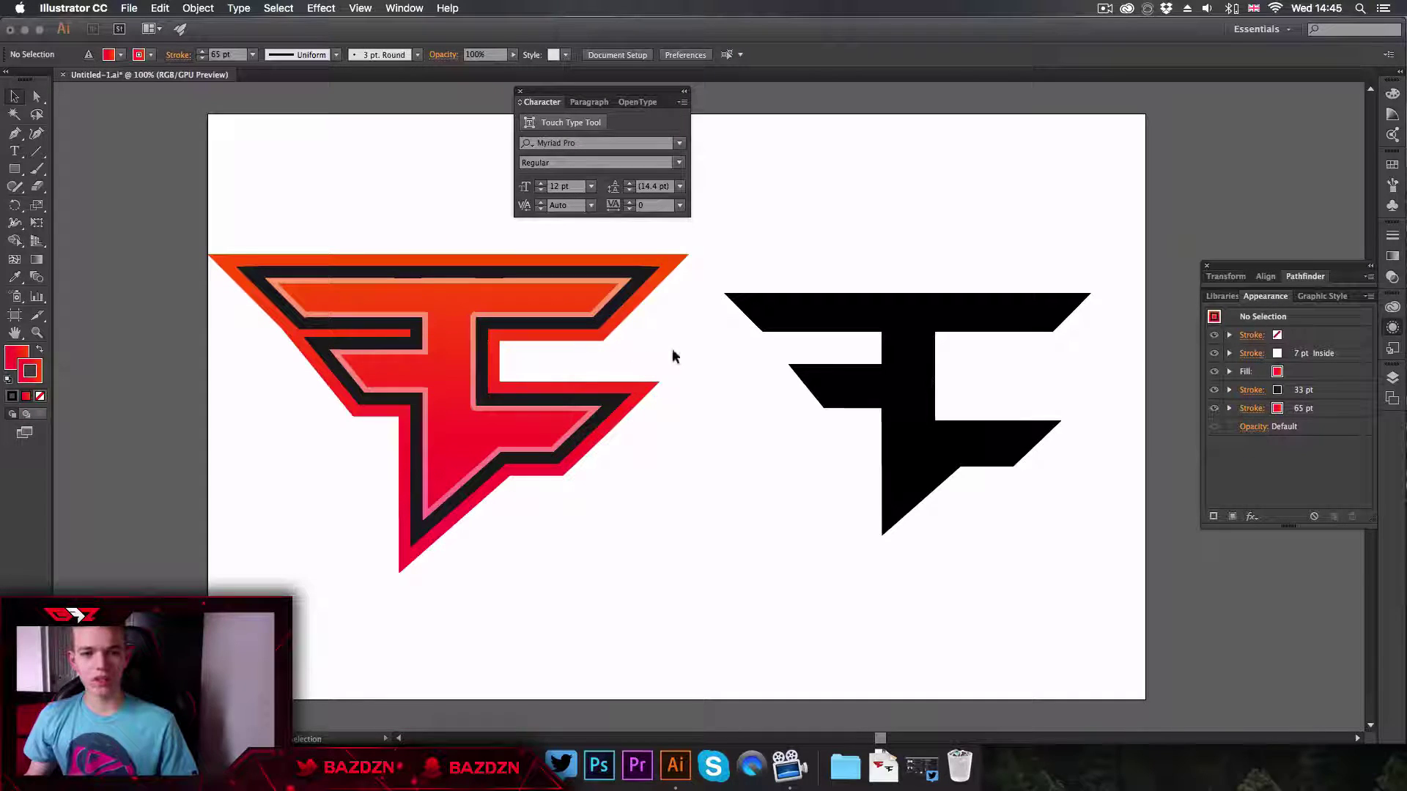
{"action": "left_click", "coordinate": [485, 258]}
{"action": "left_click", "coordinate": [472, 229]}
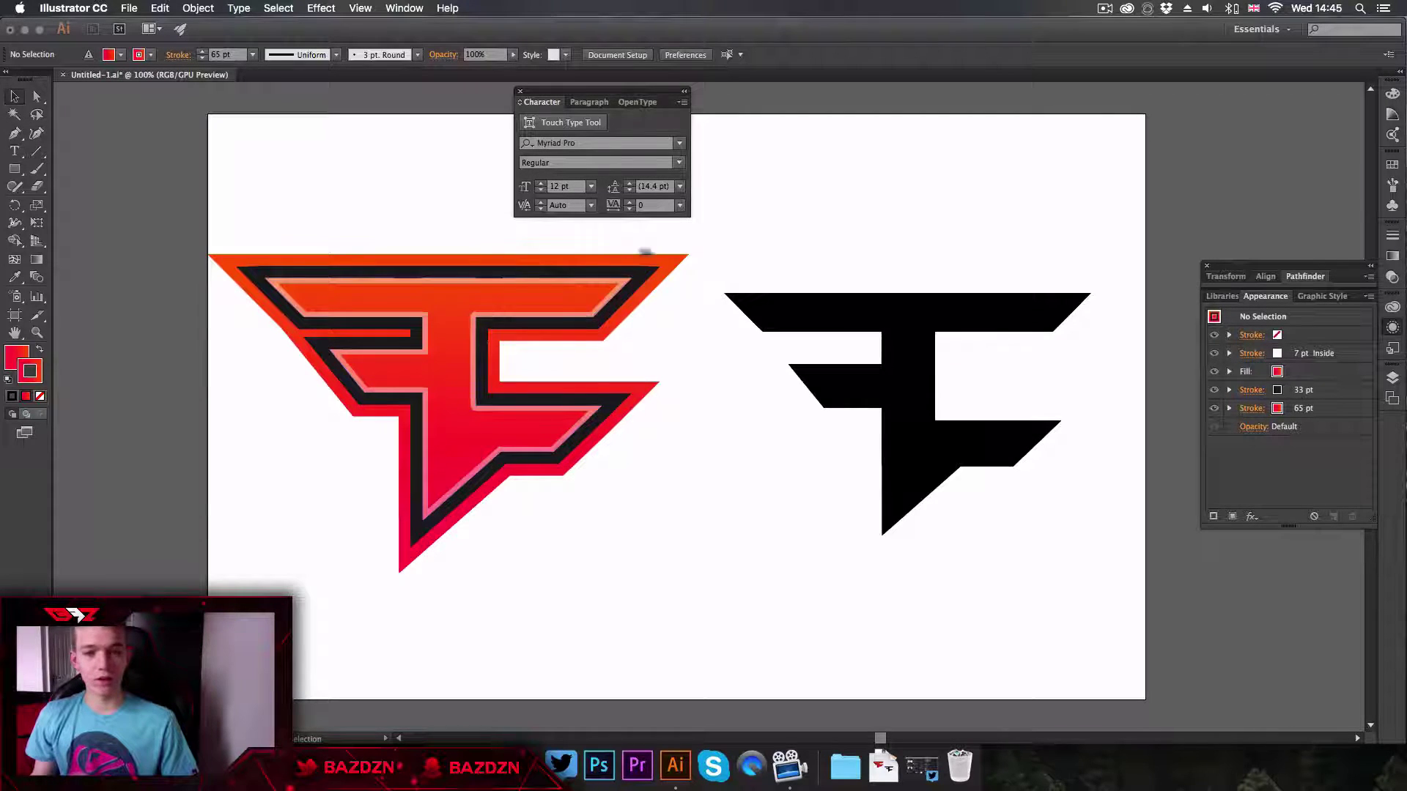
{"action": "left_click_drag", "start_coordinate": [655, 256], "coordinate": [709, 277]}
{"action": "left_click_drag", "start_coordinate": [668, 321], "coordinate": [670, 344]}
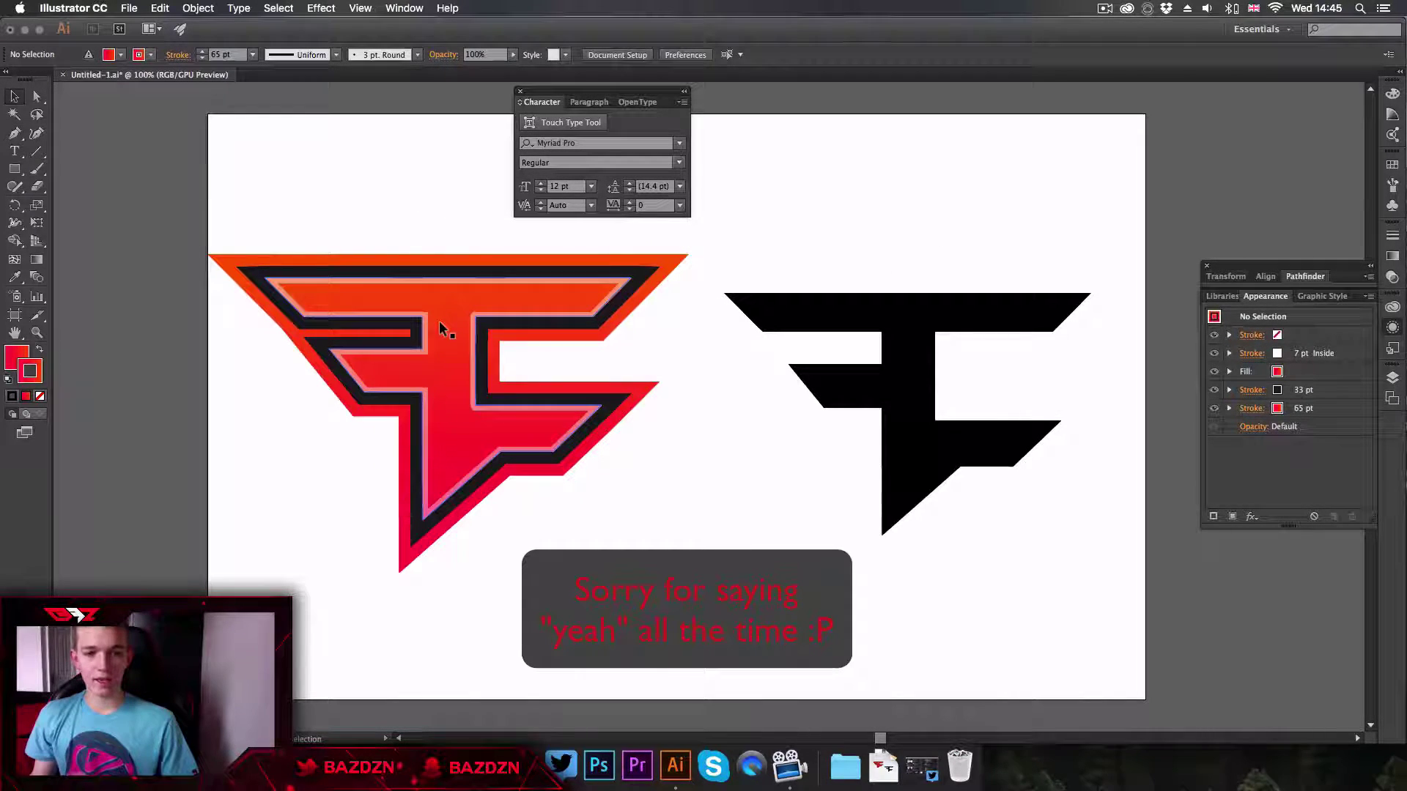
Reposition the red gradient logo slightly higher near the artboard's left edge, at X 332.542 pt and Y 361.669 pt
{"action": "mouse_move", "coordinate": [449, 321]}
{"action": "left_mouse_down"}
{"action": "mouse_move", "coordinate": [416, 286]}
{"action": "mouse_move", "coordinate": [440, 312]}
{"action": "left_mouse_up"}
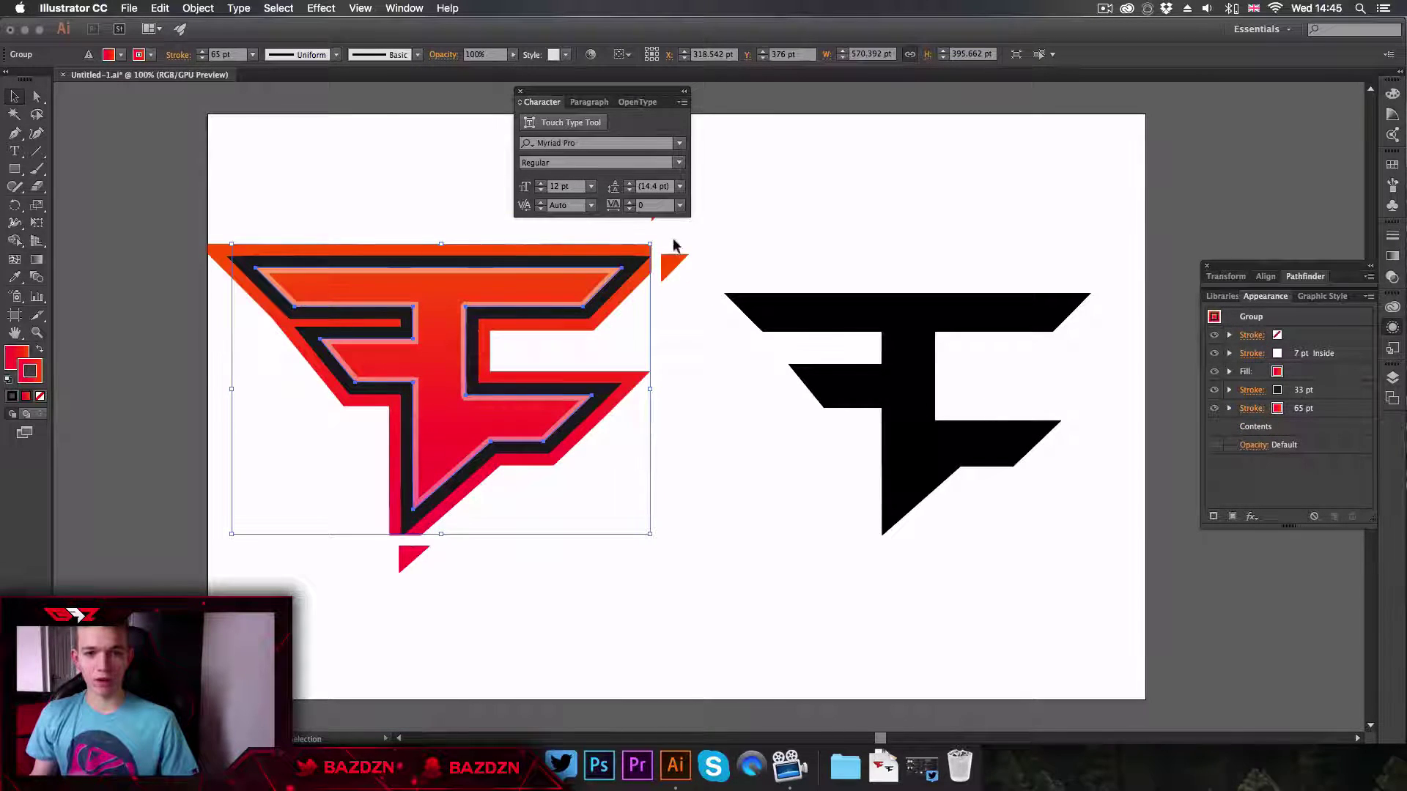
{"action": "scroll", "coordinate": [672, 278], "scroll_direction": "up", "scroll_amount": 1}
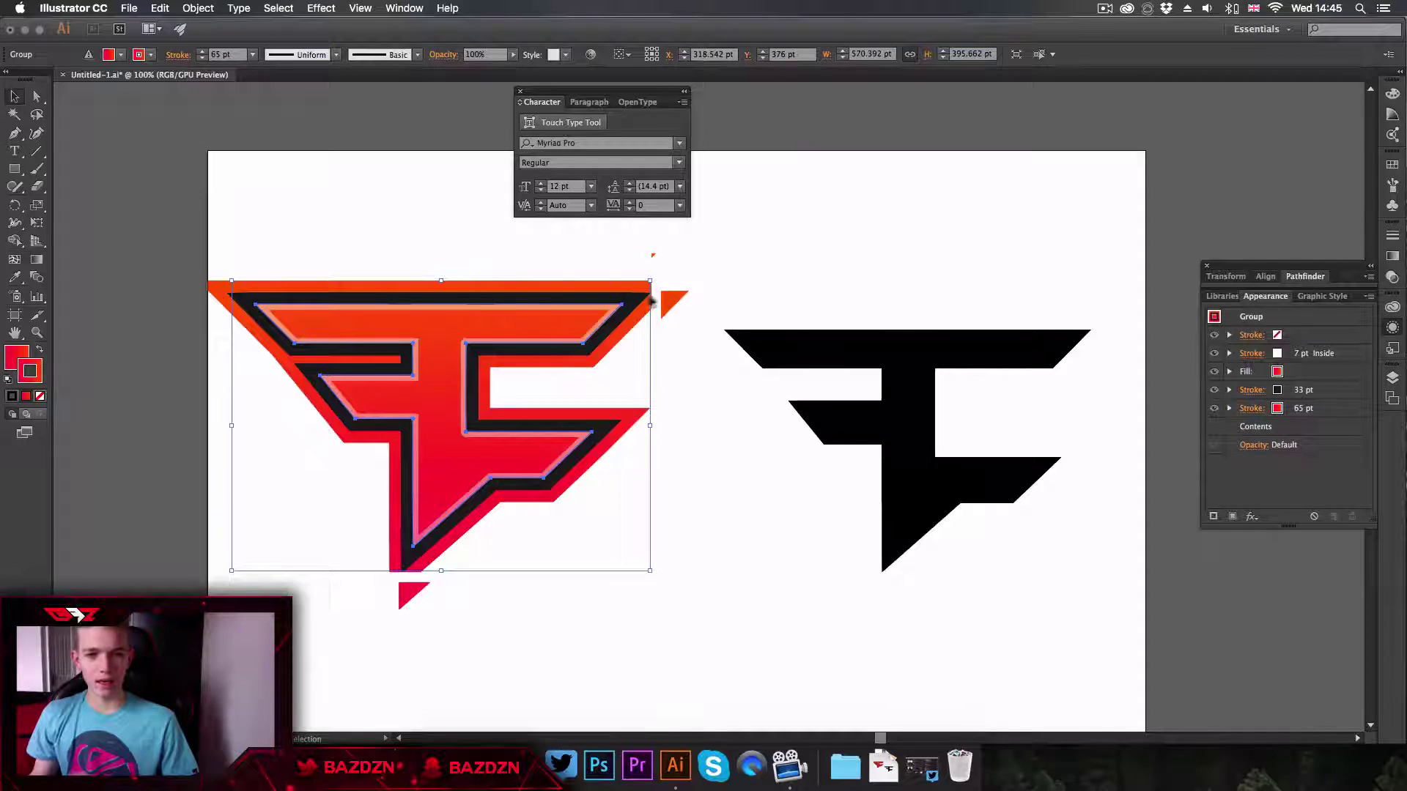
{"action": "left_click", "coordinate": [587, 374]}
{"action": "mouse_move", "coordinate": [555, 314]}
{"action": "left_mouse_down"}
{"action": "mouse_move", "coordinate": [584, 339]}
{"action": "mouse_move", "coordinate": [565, 304]}
{"action": "left_mouse_up"}
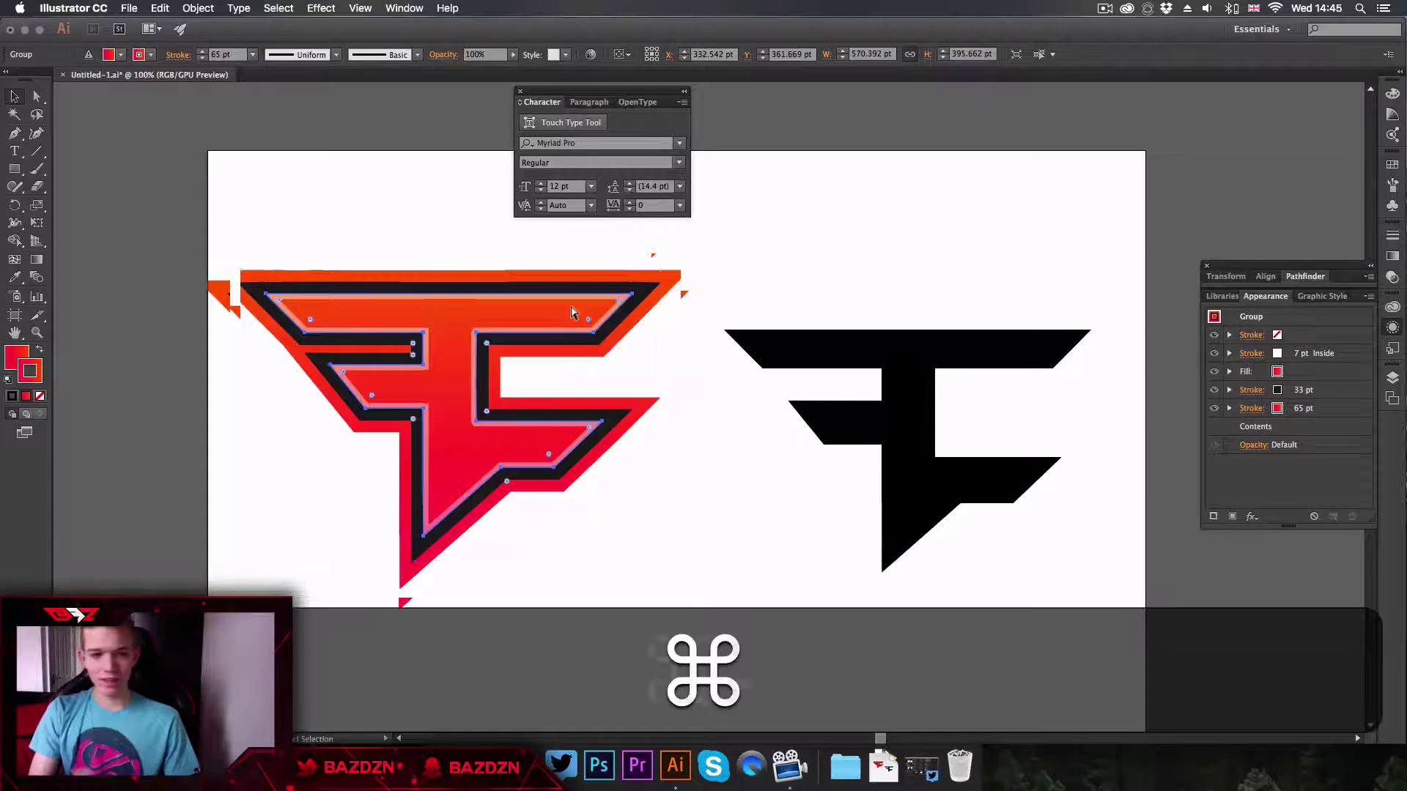
{"action": "key", "text": "super+minus"}
{"action": "key", "text": "super+equal"}
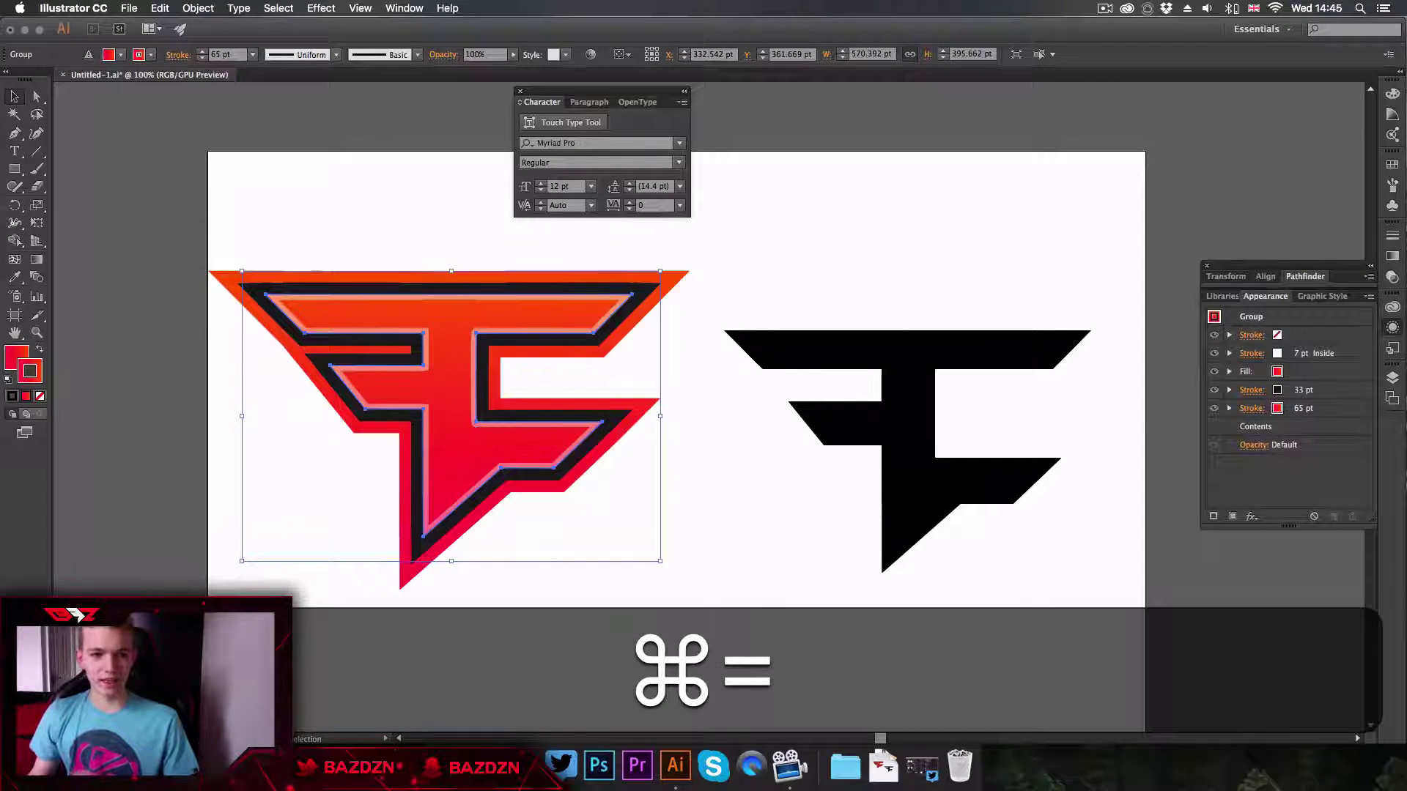
Move the black logo slightly upward to Y 400 pt and deselect it
{"action": "left_click", "coordinate": [787, 293]}
{"action": "left_click_drag", "start_coordinate": [883, 358], "coordinate": [882, 339]}
{"action": "left_click_drag", "start_coordinate": [881, 340], "coordinate": [882, 351]}
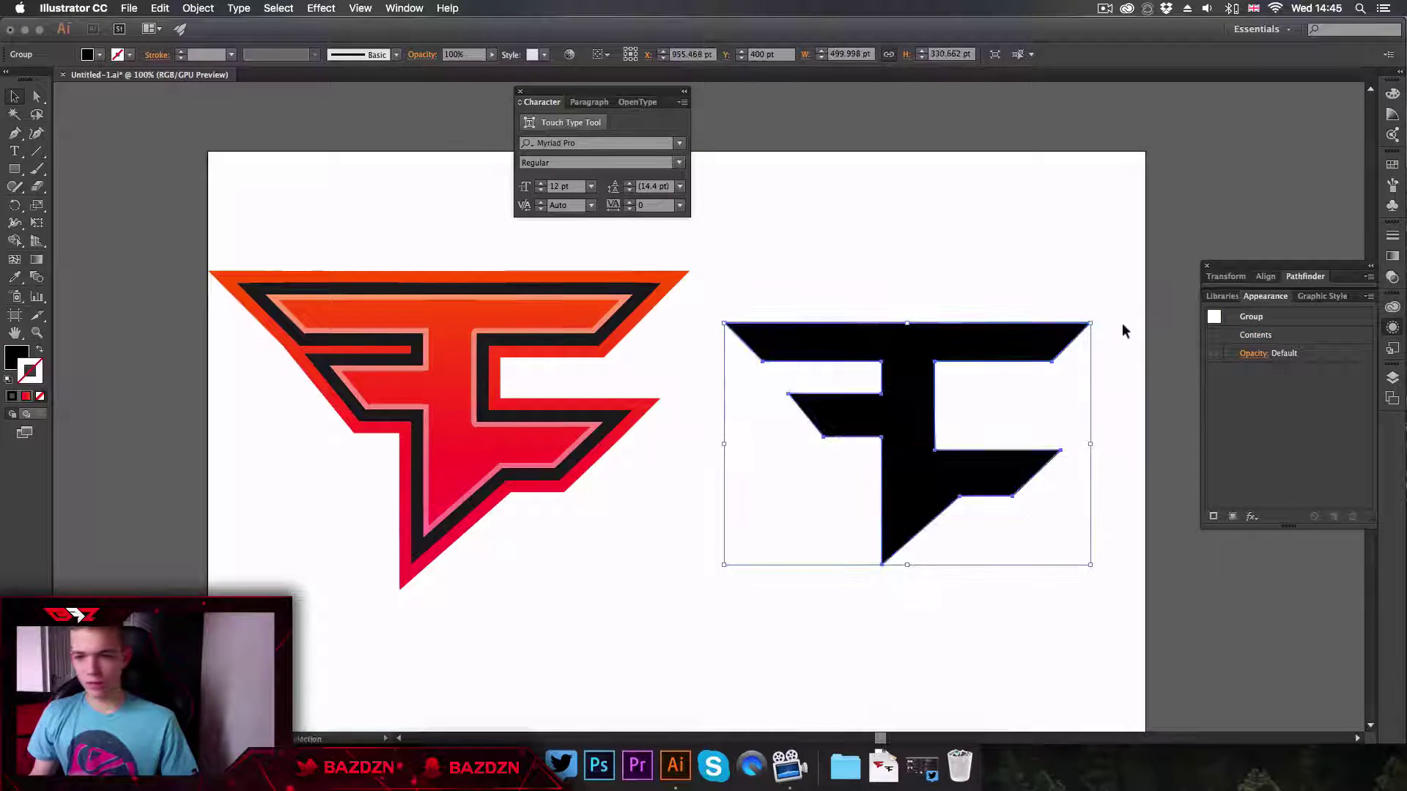
{"action": "left_click", "coordinate": [813, 302]}
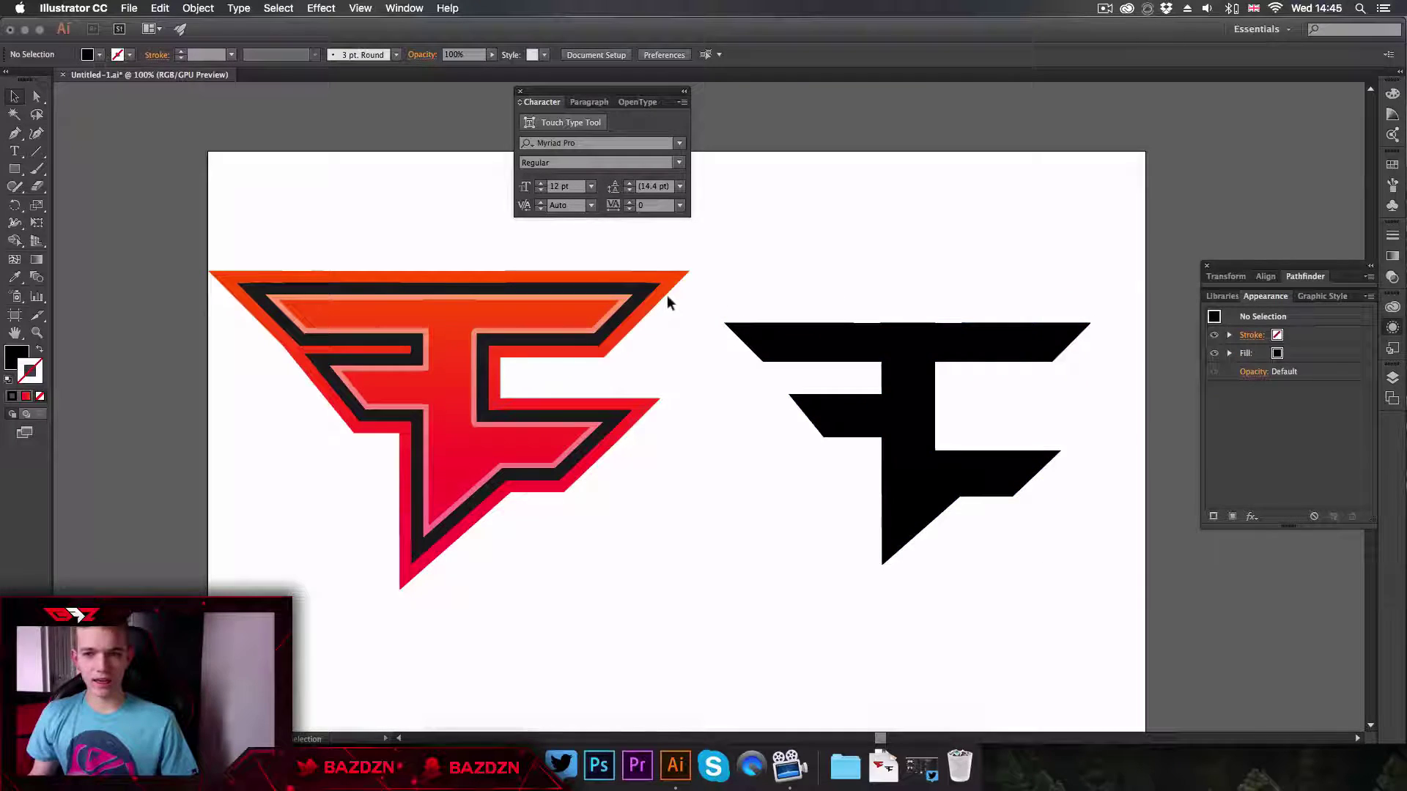
Close the floating Transform, Align and Pathfinder group, keeping only the Appearance settings open beside the artboard
{"action": "left_click", "coordinate": [1294, 278]}
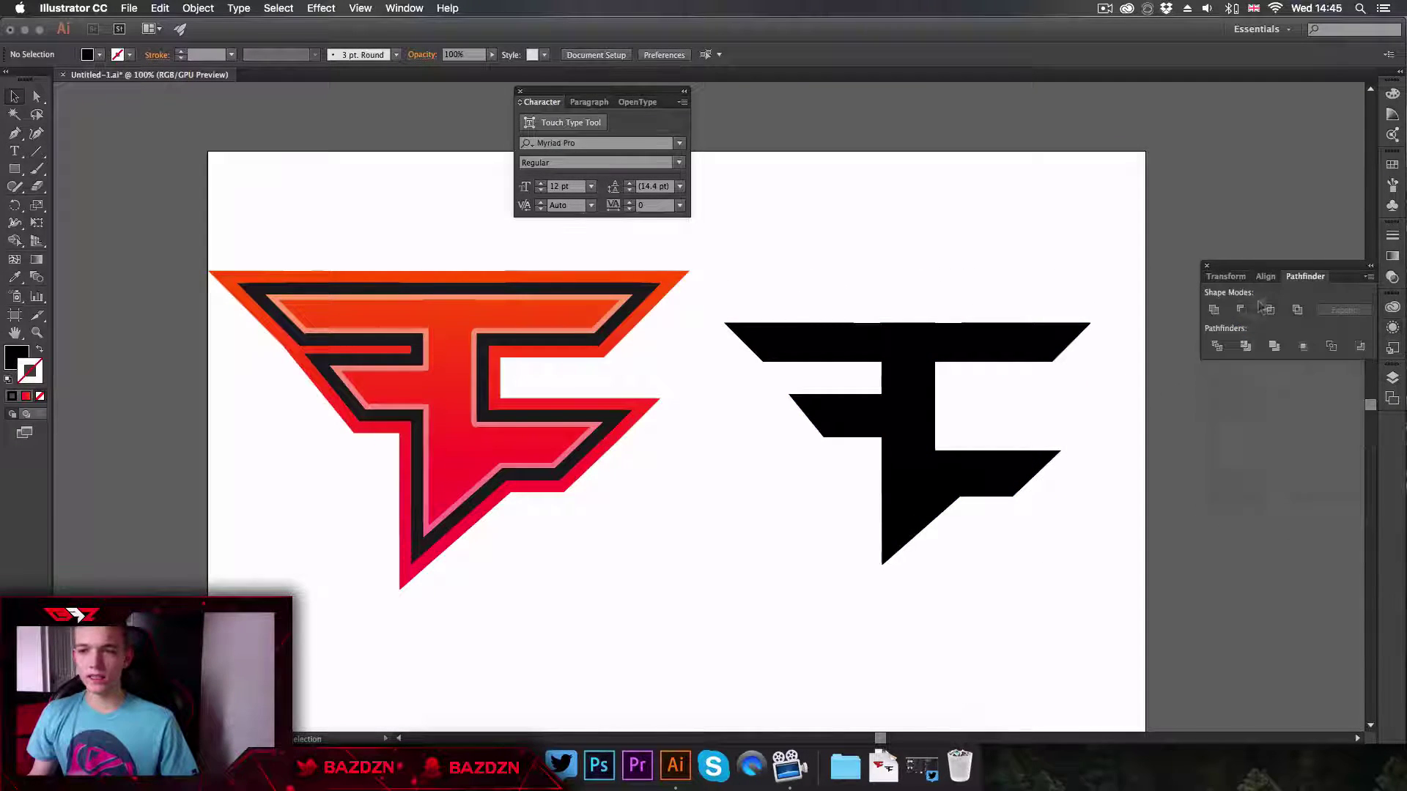
{"action": "left_click", "coordinate": [1396, 325]}
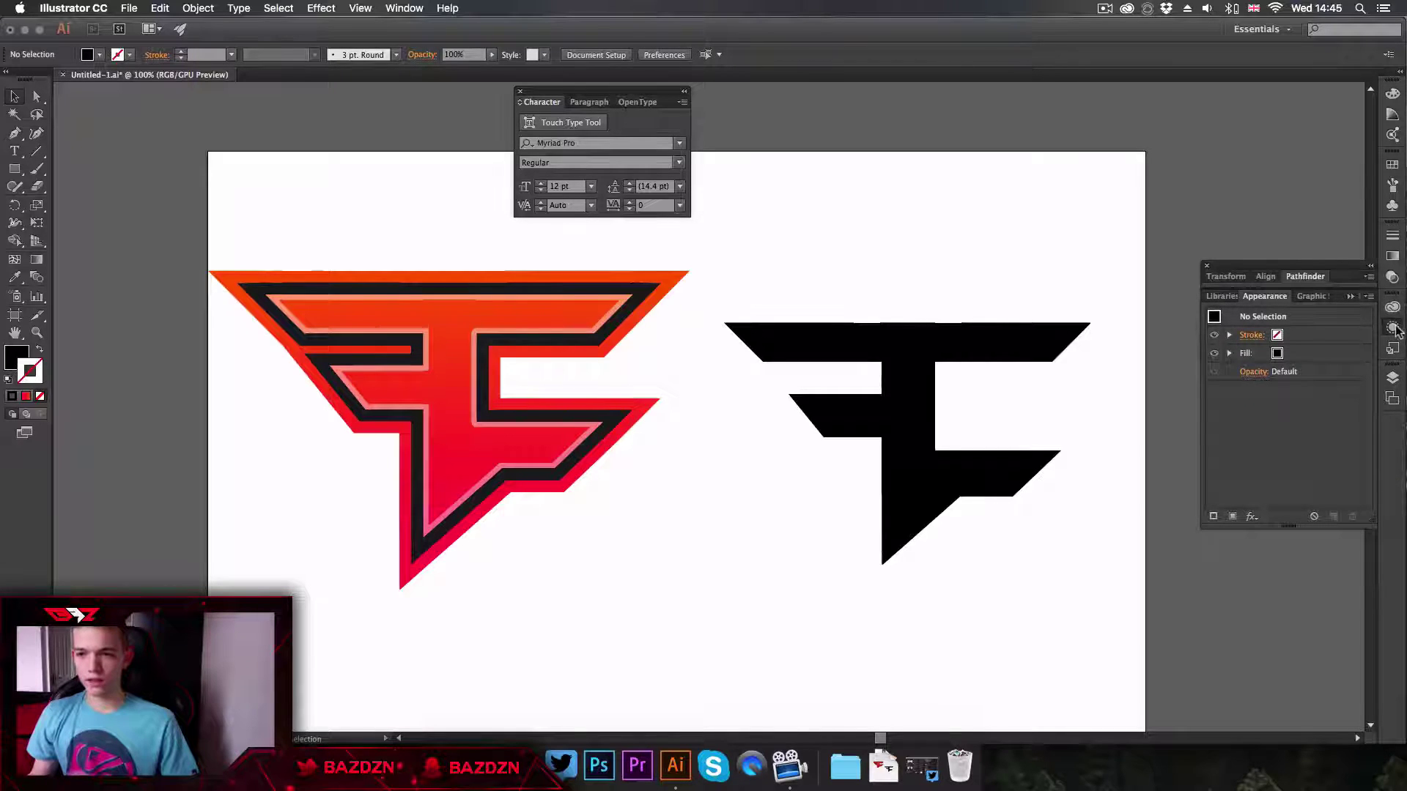
{"action": "left_click", "coordinate": [1207, 265]}
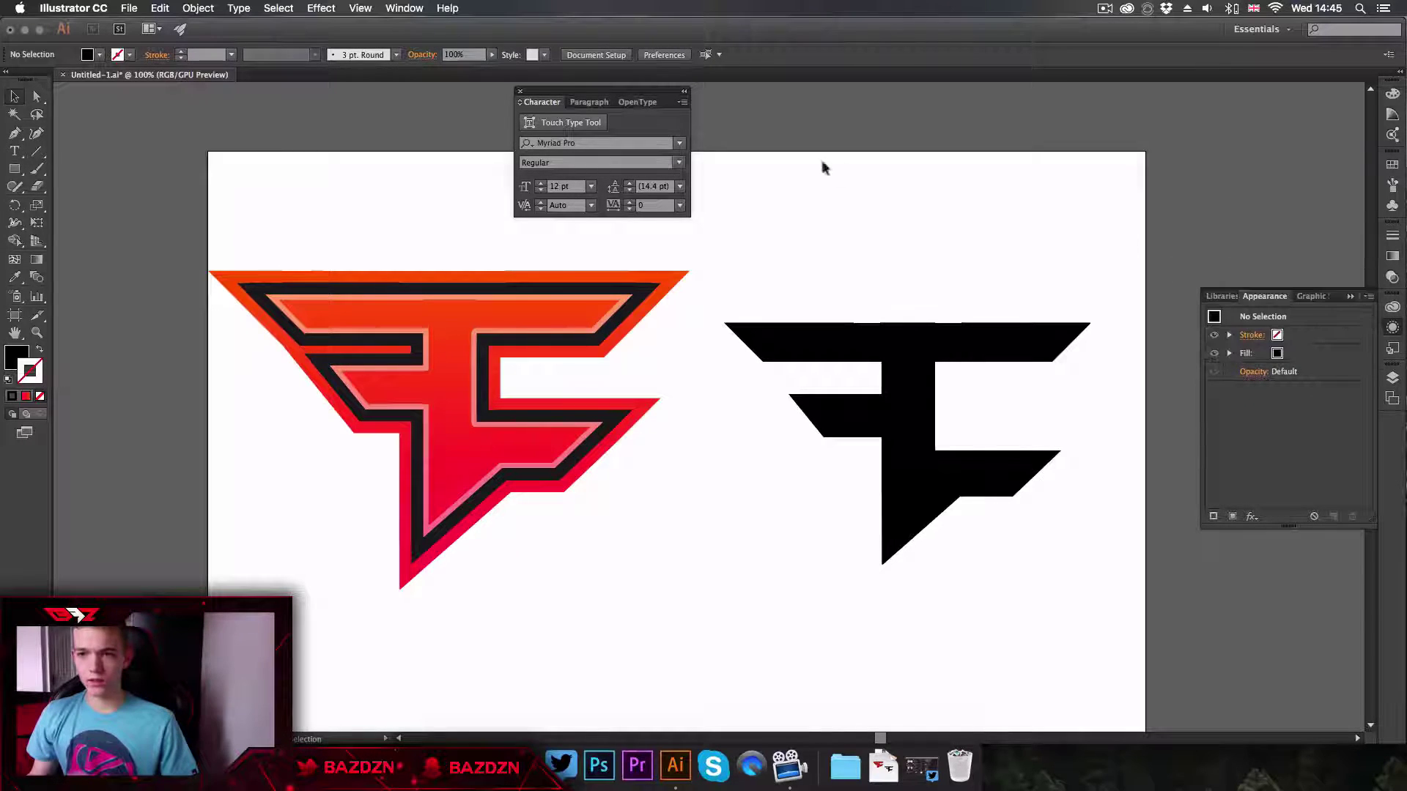
{"action": "left_click", "coordinate": [404, 9]}
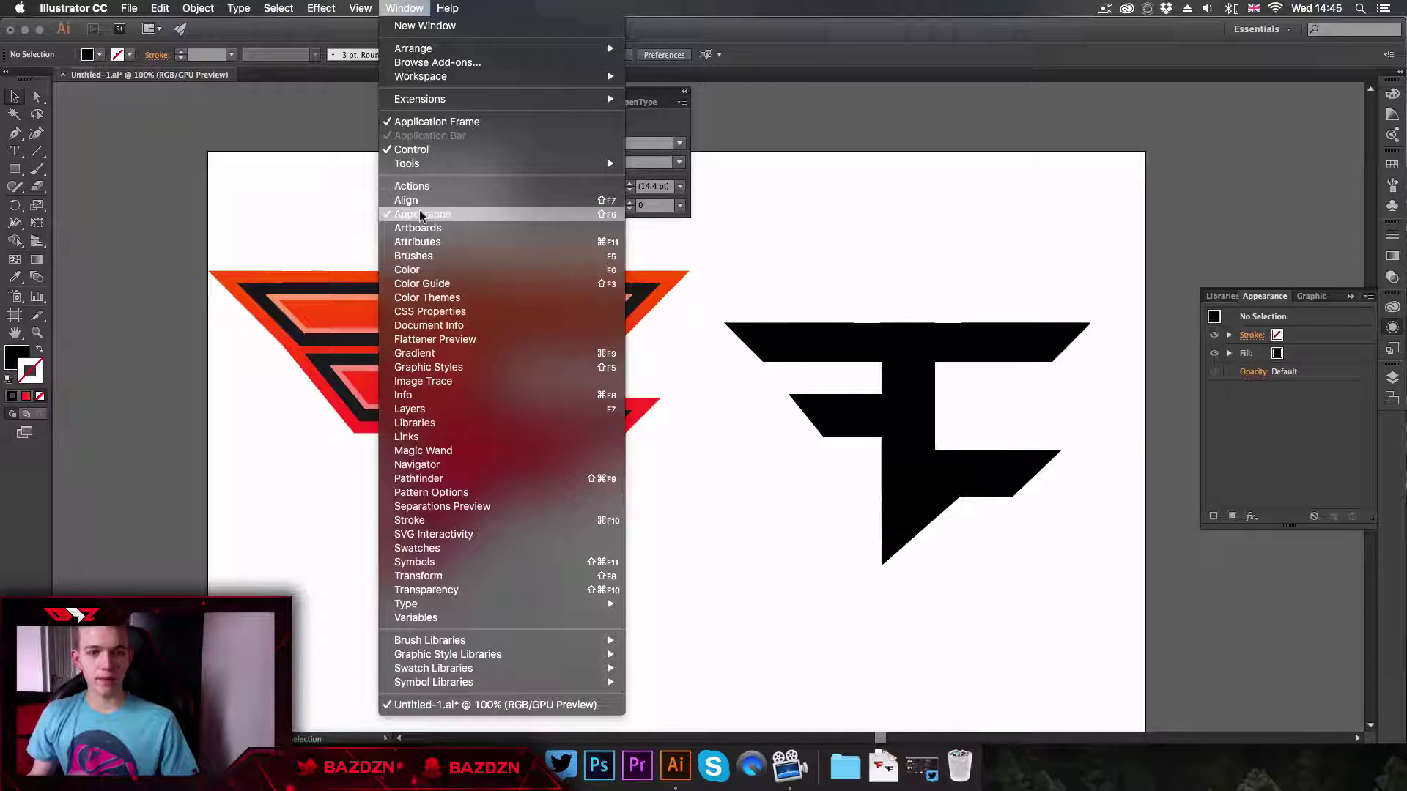
{"action": "left_click", "coordinate": [1271, 351]}
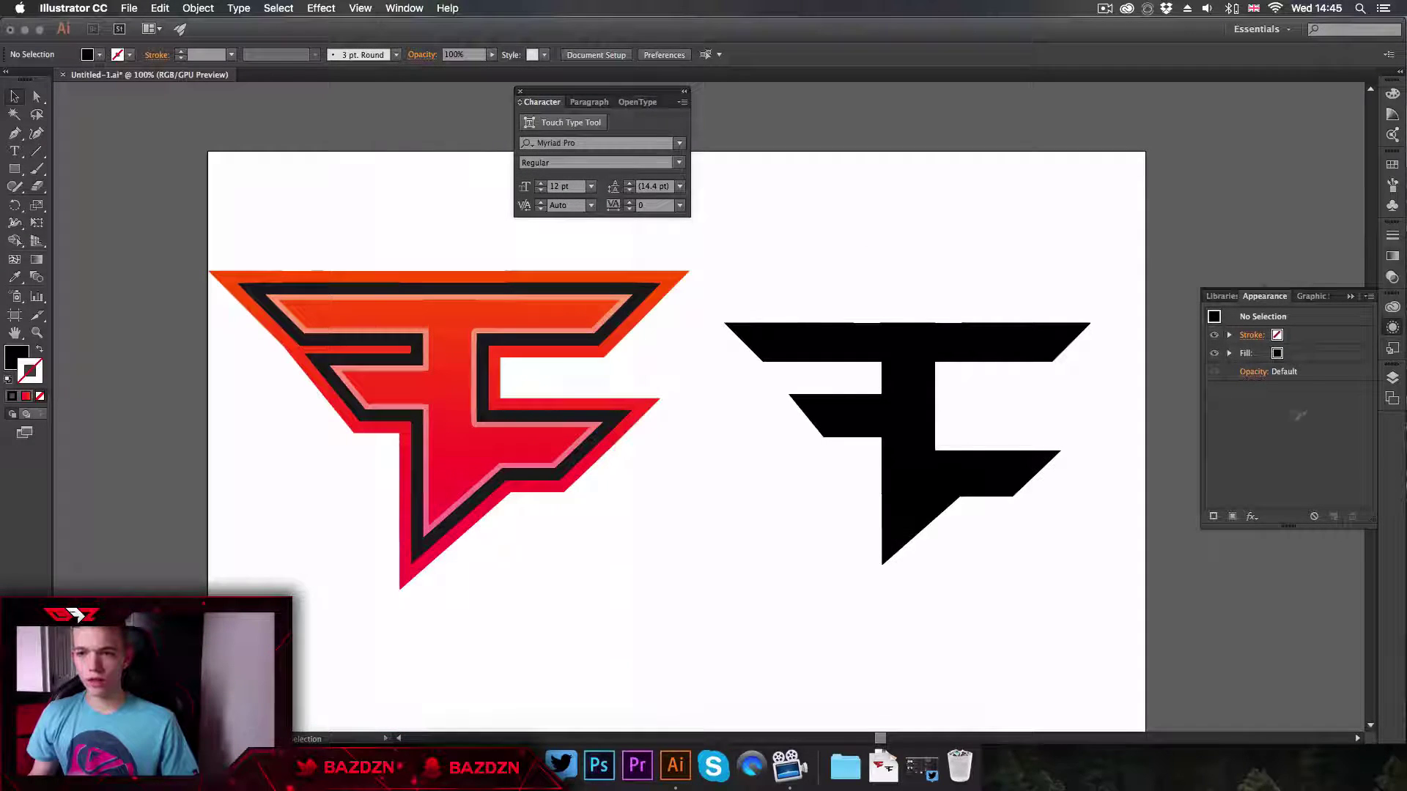
Move the black logo up to Y 372 pt and convert its group into a compound path
{"action": "left_click", "coordinate": [916, 392]}
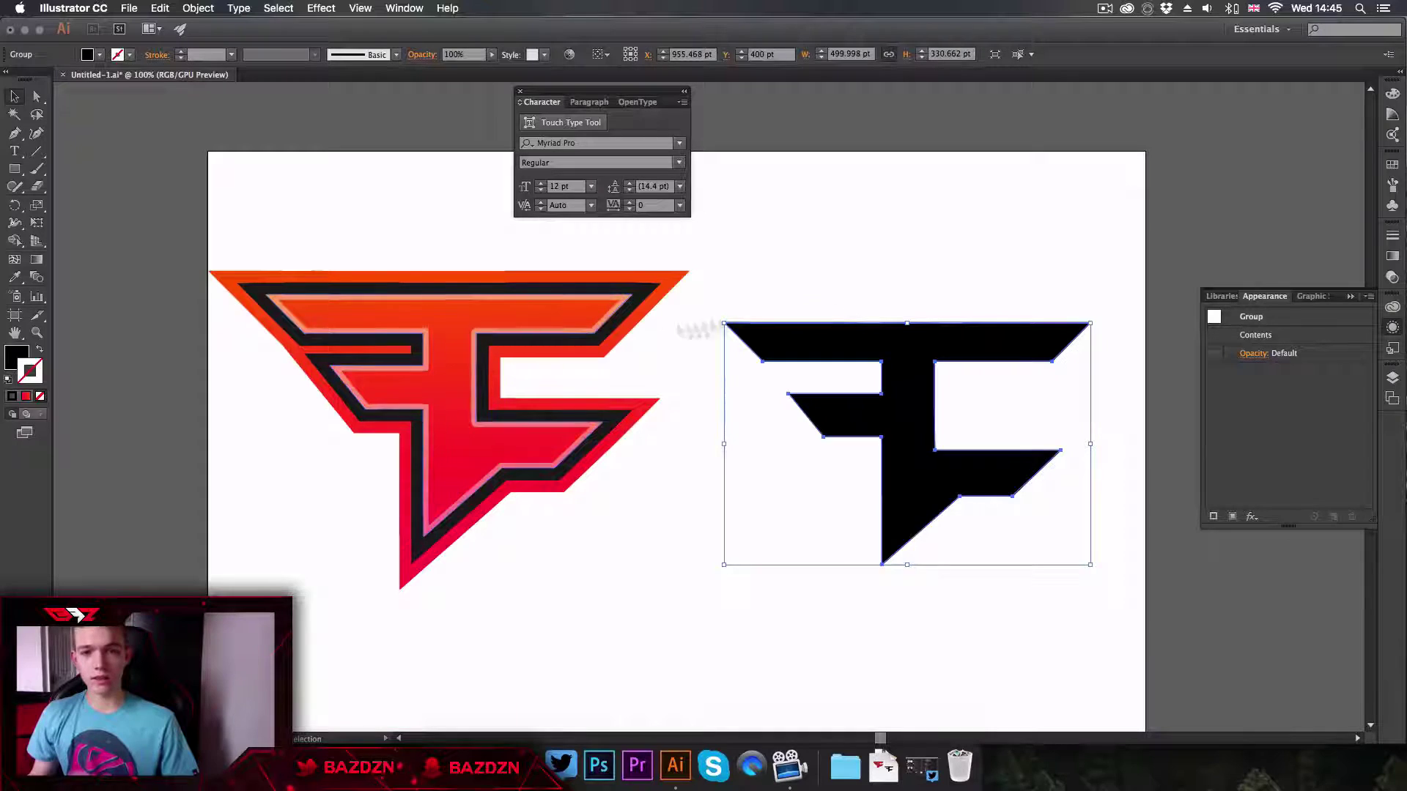
{"action": "left_click", "coordinate": [838, 270]}
{"action": "left_click", "coordinate": [879, 328]}
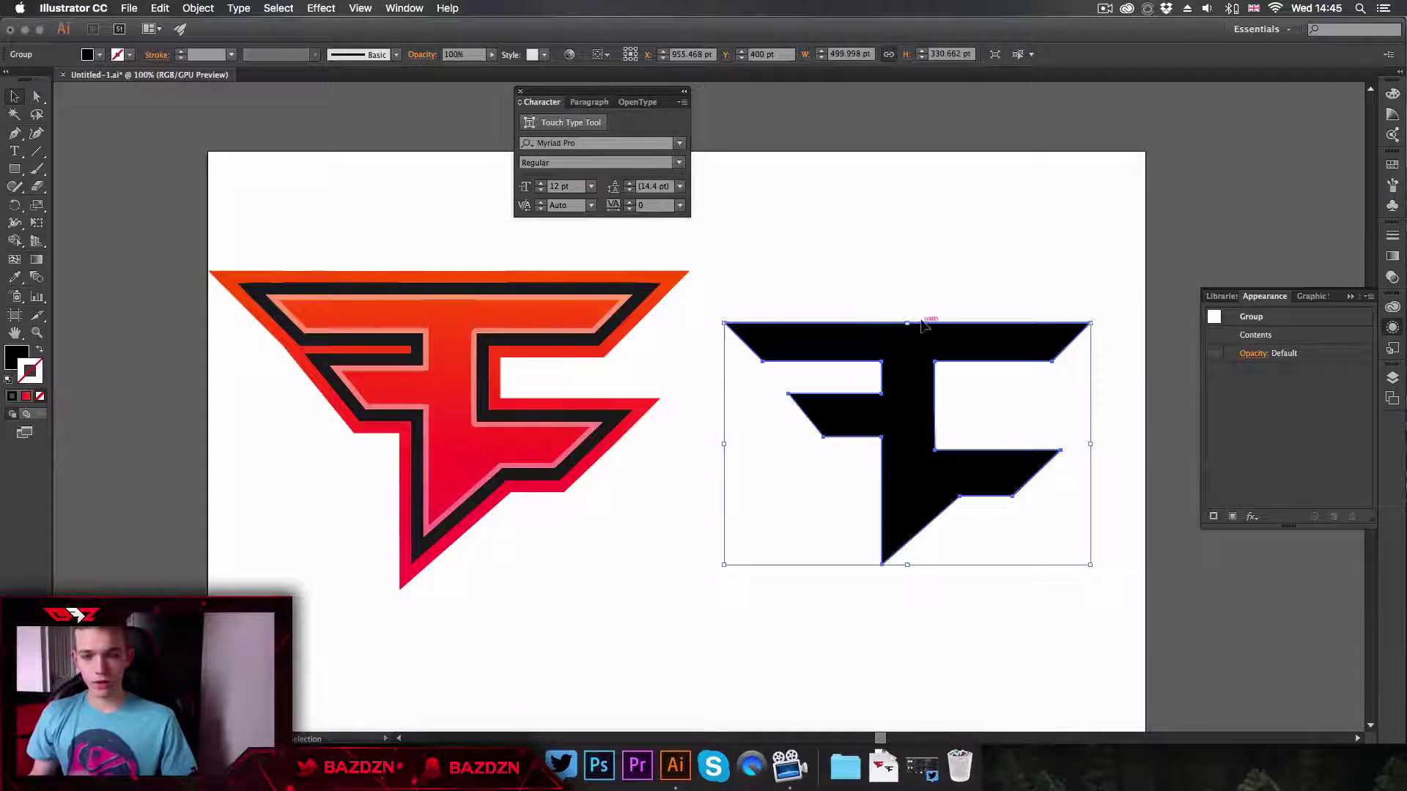
{"action": "mouse_move", "coordinate": [921, 327]}
{"action": "left_mouse_down"}
{"action": "mouse_move", "coordinate": [924, 294]}
{"action": "mouse_move", "coordinate": [927, 308]}
{"action": "left_mouse_up"}
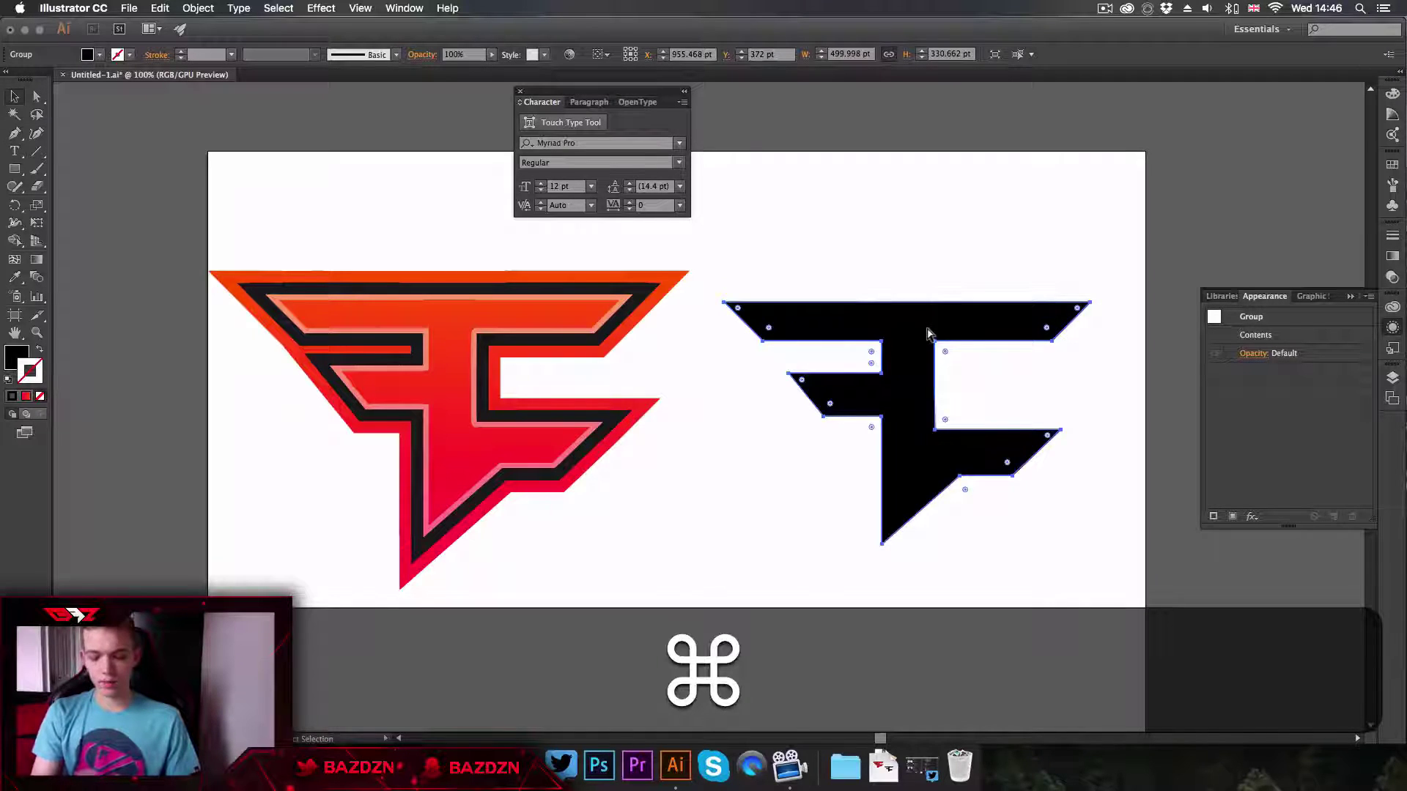
{"action": "key", "text": "super+8"}
Give the unfilled compound path a saturated orange fill and deselect it
{"action": "left_click_drag", "start_coordinate": [1114, 272], "coordinate": [862, 464]}
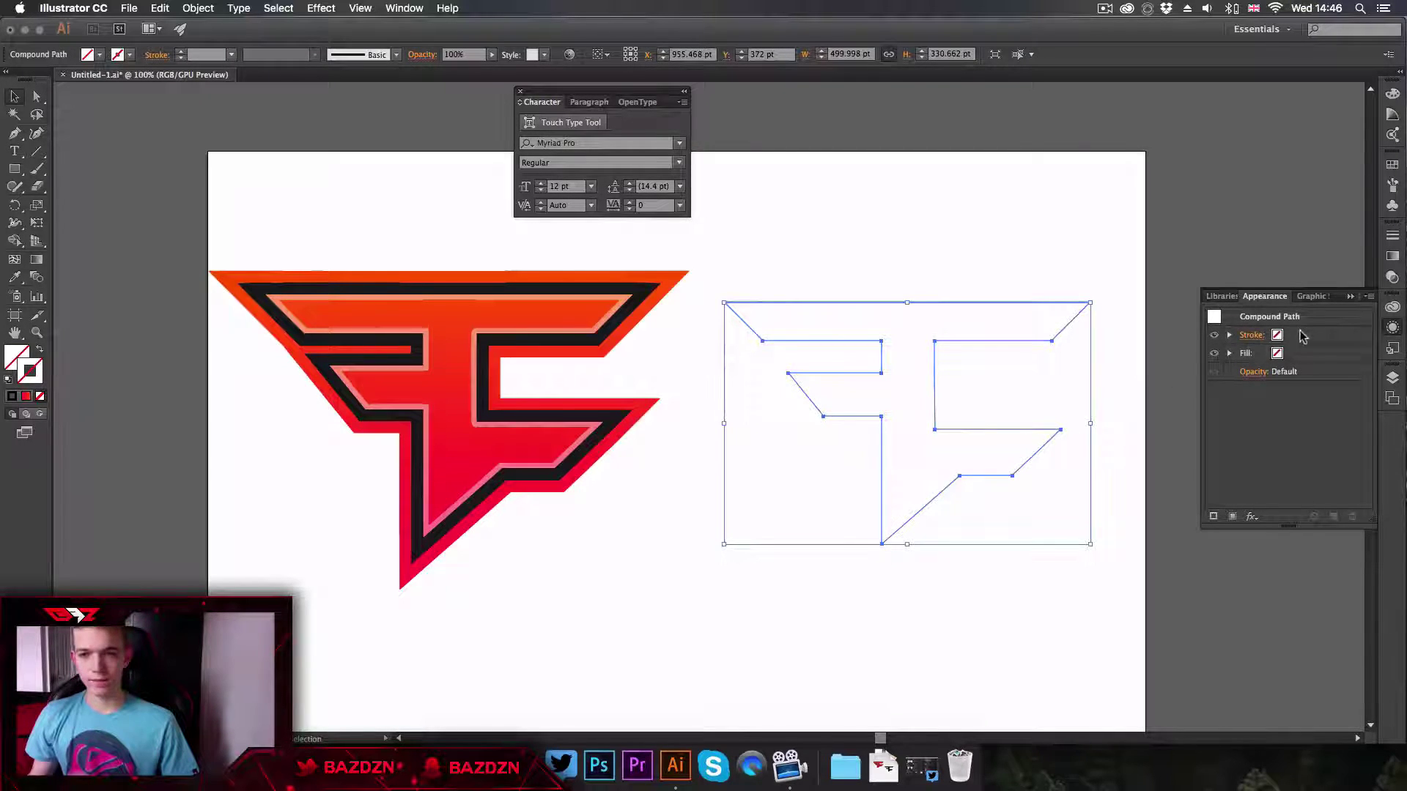
{"action": "left_click", "coordinate": [1277, 354]}
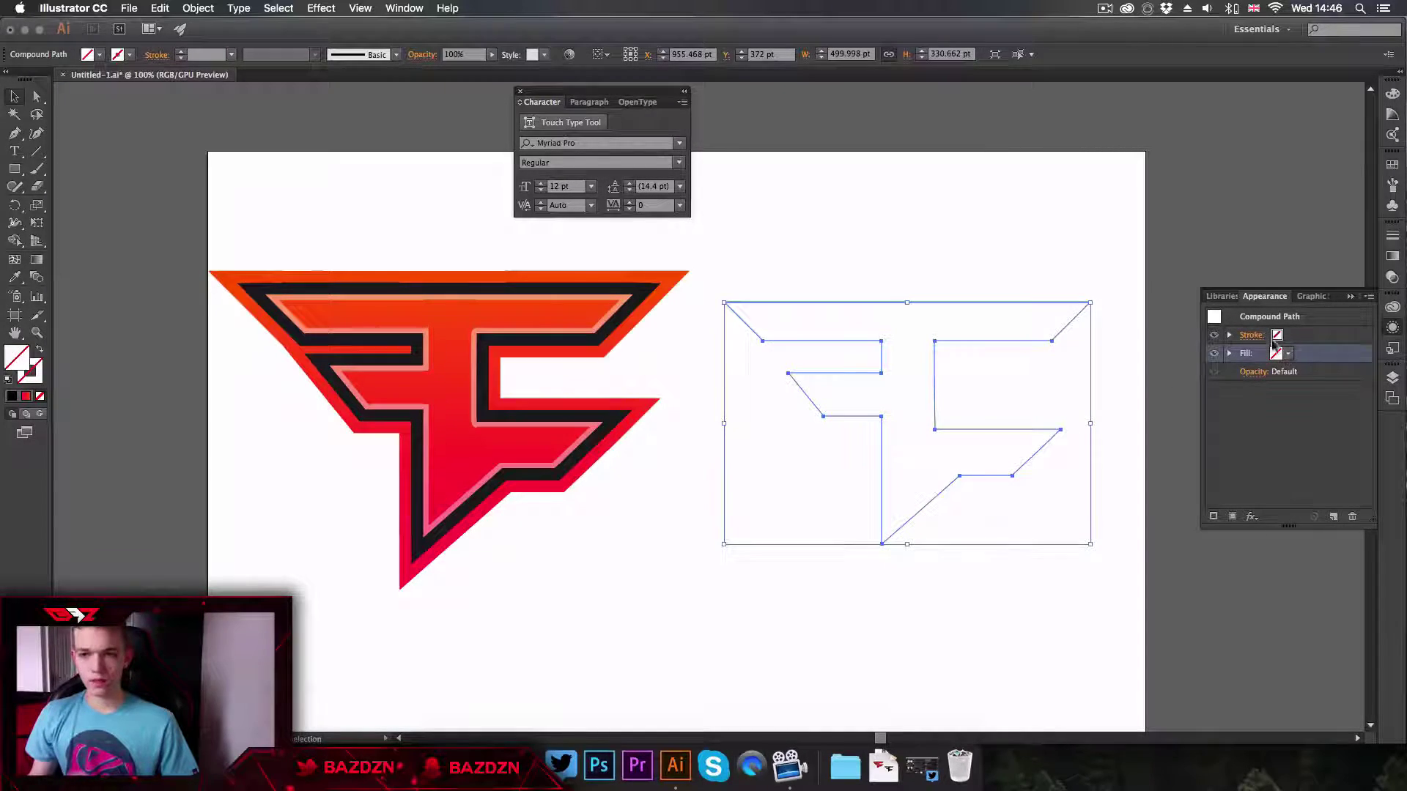
{"action": "left_click", "coordinate": [1286, 354]}
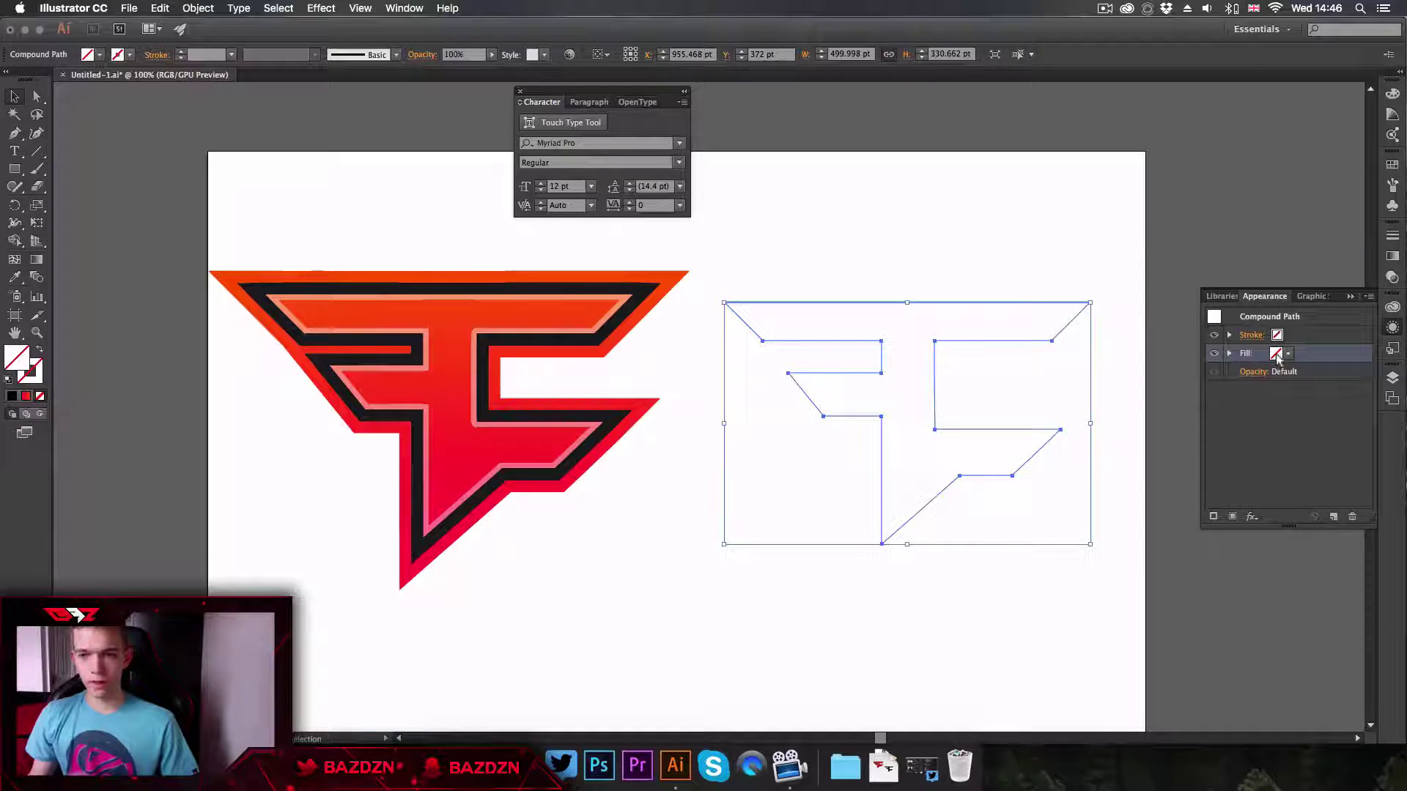
{"action": "left_click", "coordinate": [15, 363]}
{"action": "double_click", "coordinate": [16, 360]}
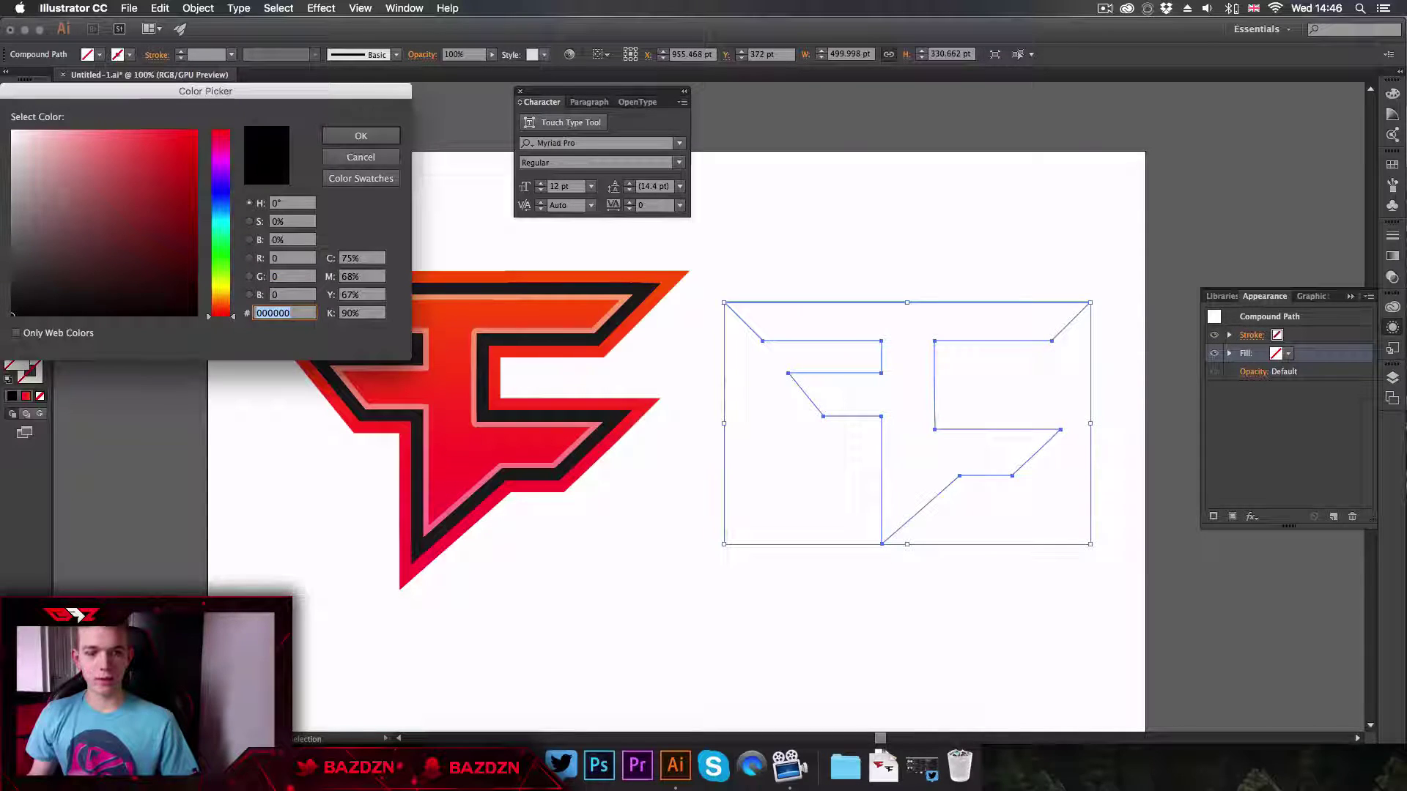
{"action": "type", "text": "898989"}
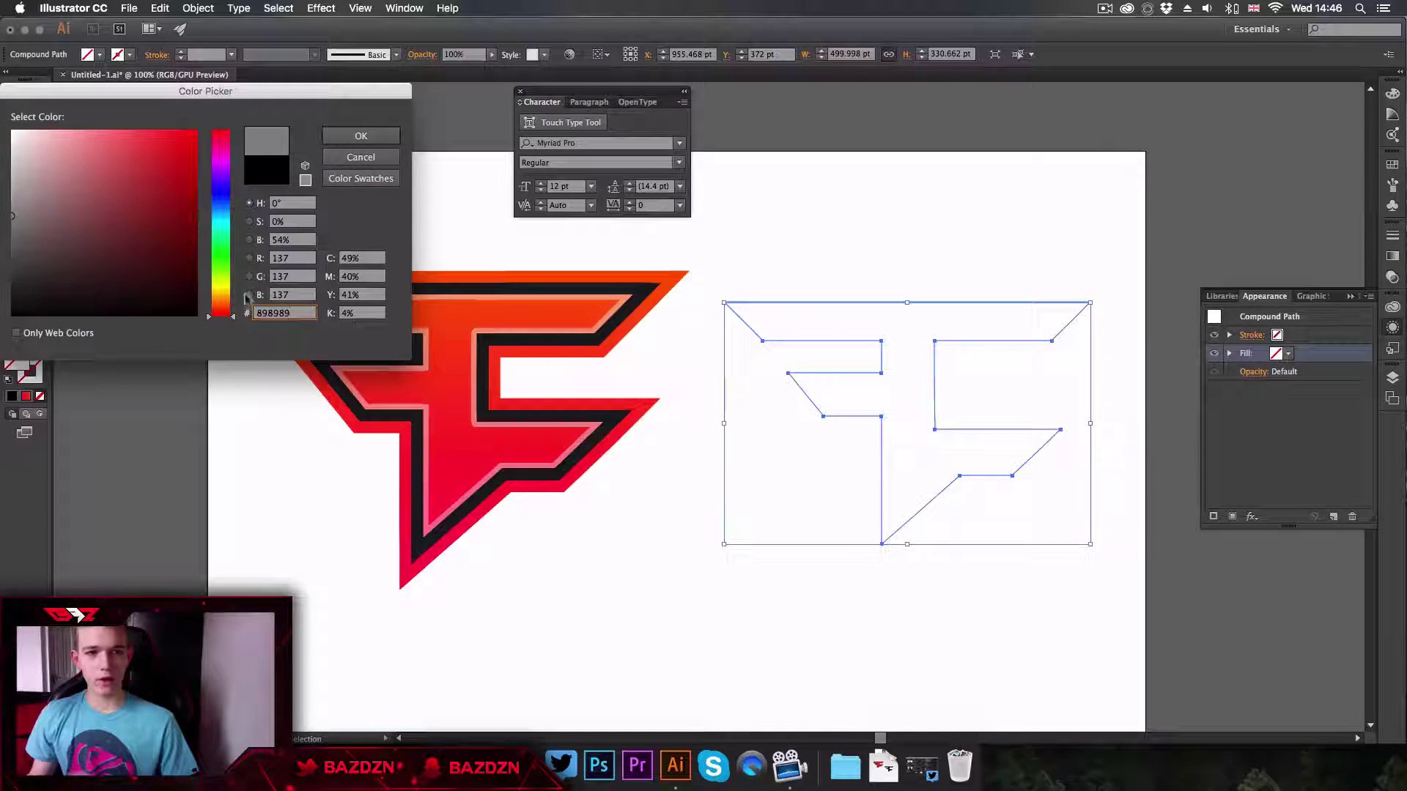
{"action": "left_click", "coordinate": [224, 302]}
{"action": "left_click_drag", "start_coordinate": [225, 301], "coordinate": [220, 306]}
{"action": "left_click", "coordinate": [193, 137]}
{"action": "left_click", "coordinate": [361, 136]}
{"action": "left_click", "coordinate": [379, 134]}
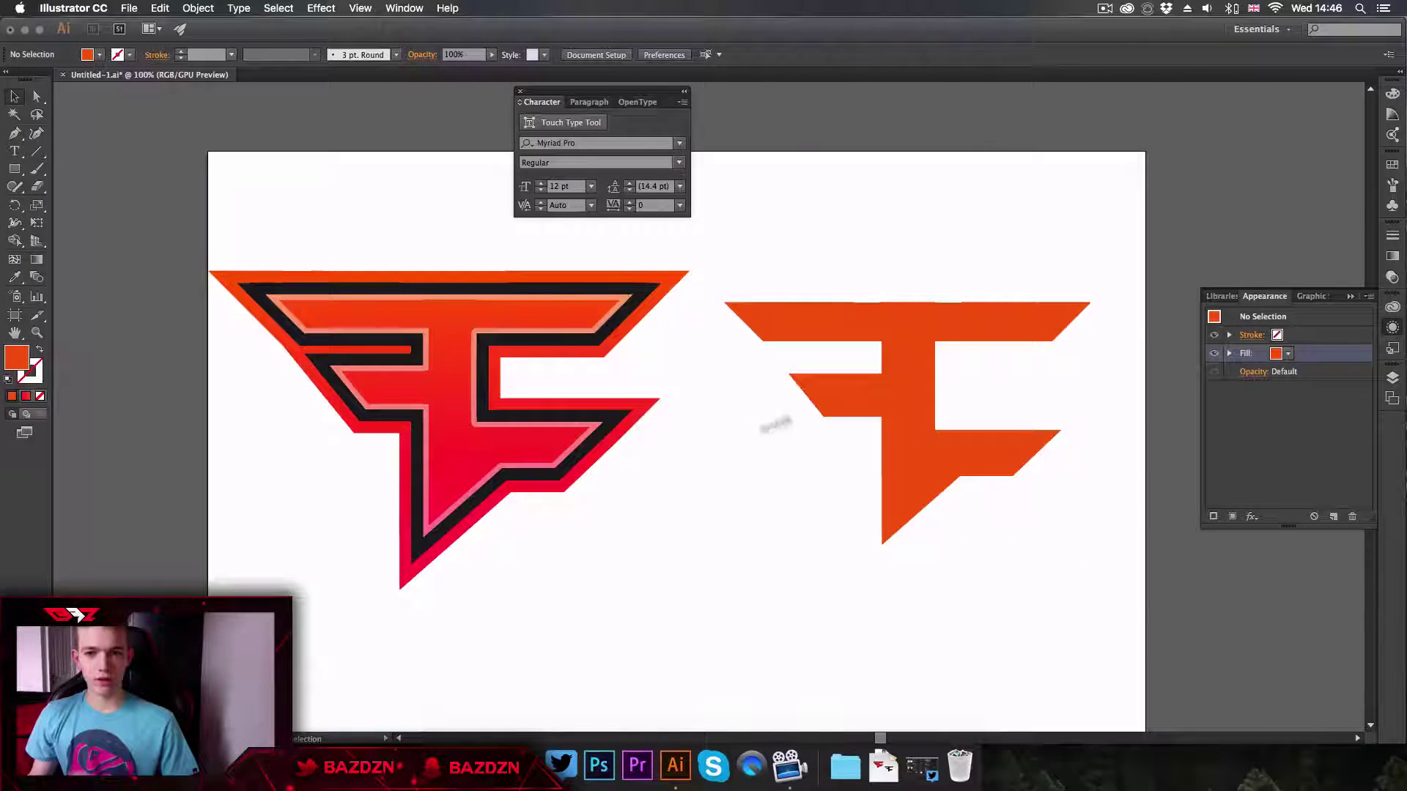
Add a new stroke to the orange compound path and set its weight to 7 pt
{"action": "left_click", "coordinate": [918, 345]}
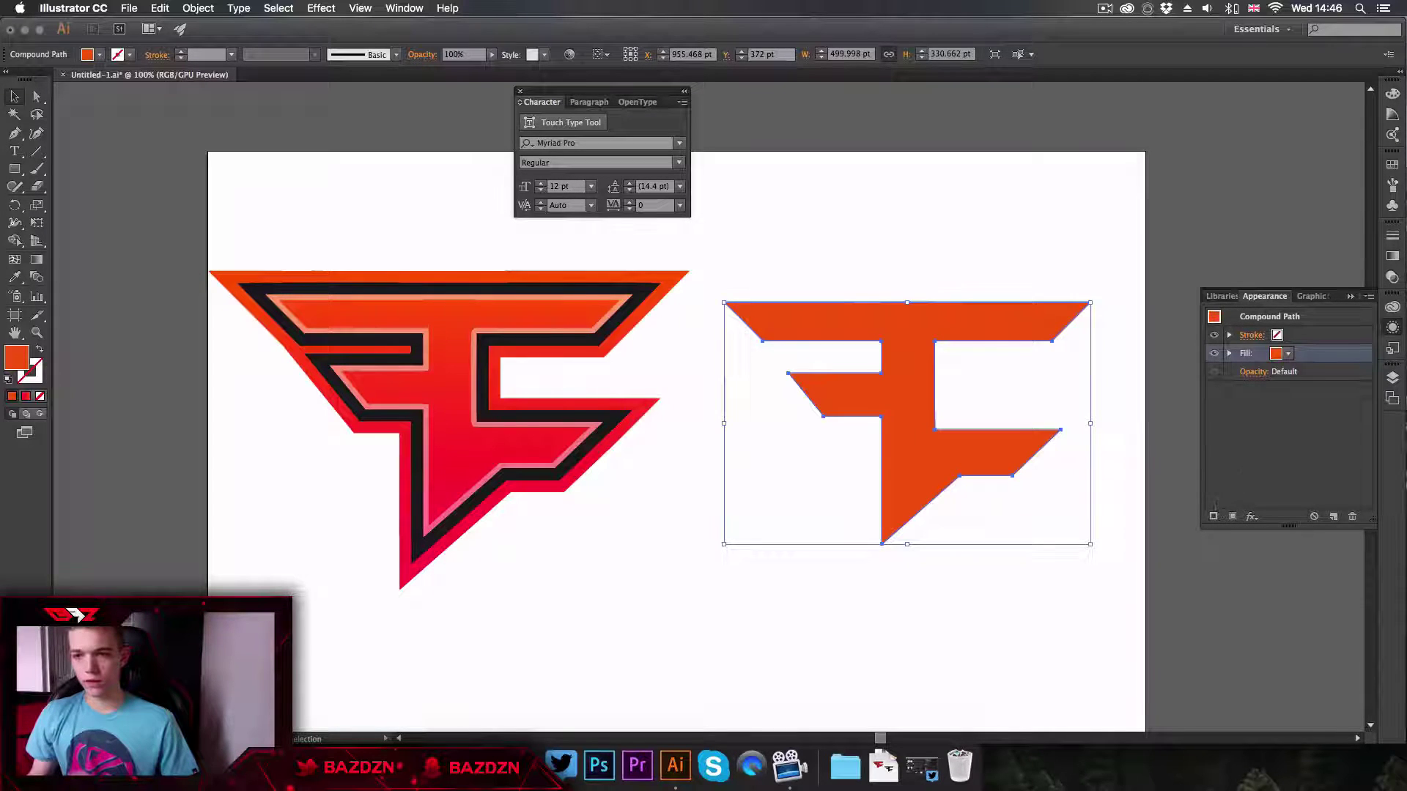
{"action": "left_click", "coordinate": [1214, 516]}
{"action": "left_click", "coordinate": [1303, 351]}
{"action": "left_click", "coordinate": [1303, 351]}
{"action": "left_click", "coordinate": [1303, 351]}
{"action": "left_click", "coordinate": [1302, 351]}
{"action": "left_click", "coordinate": [1303, 351]}
{"action": "left_click", "coordinate": [1303, 351]}
{"action": "left_click", "coordinate": [1303, 351]}
{"action": "left_click", "coordinate": [1303, 352]}
{"action": "left_click", "coordinate": [1303, 356]}
{"action": "left_click", "coordinate": [1303, 357]}
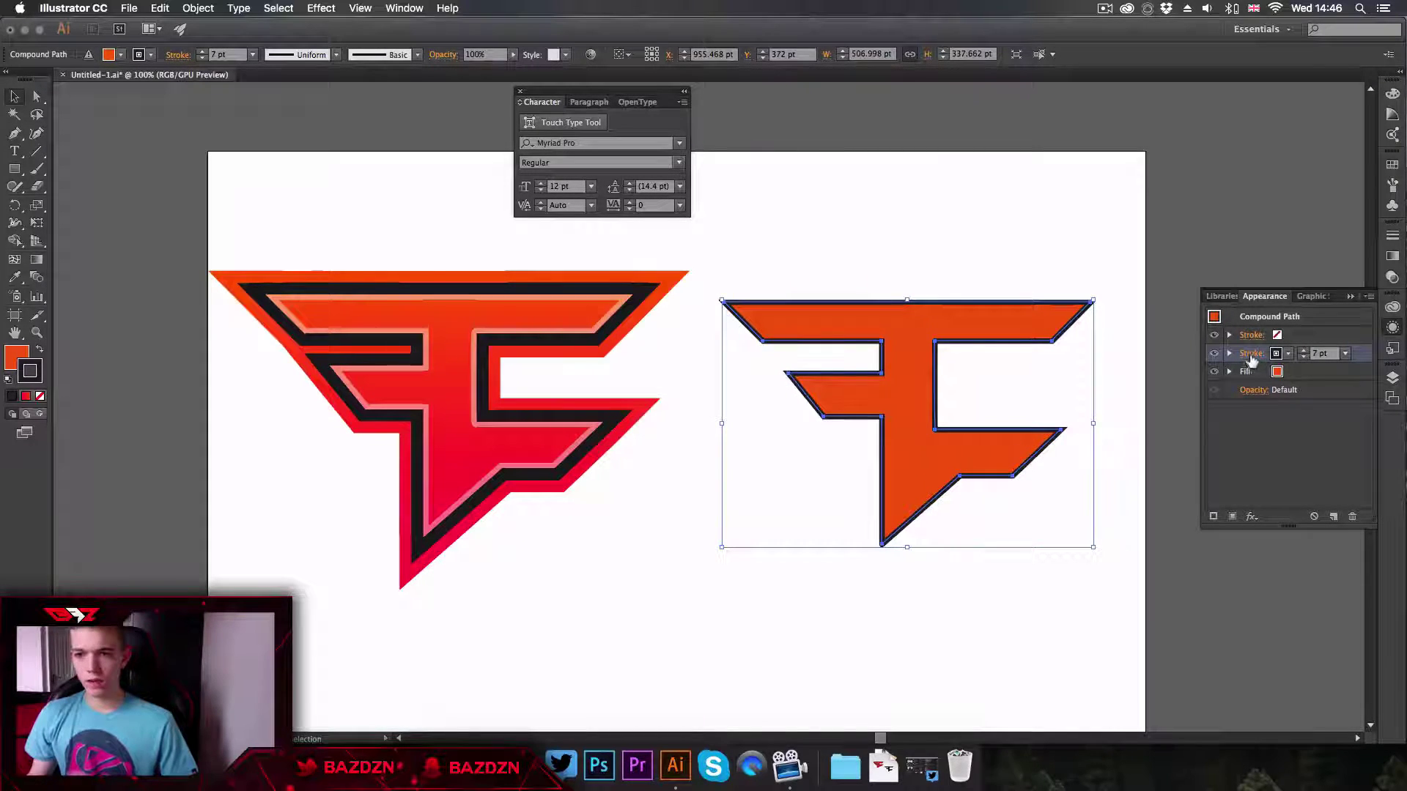
Align the dark 7 pt stroke to the inside of the orange logo and deselect it
{"action": "left_click", "coordinate": [1251, 355]}
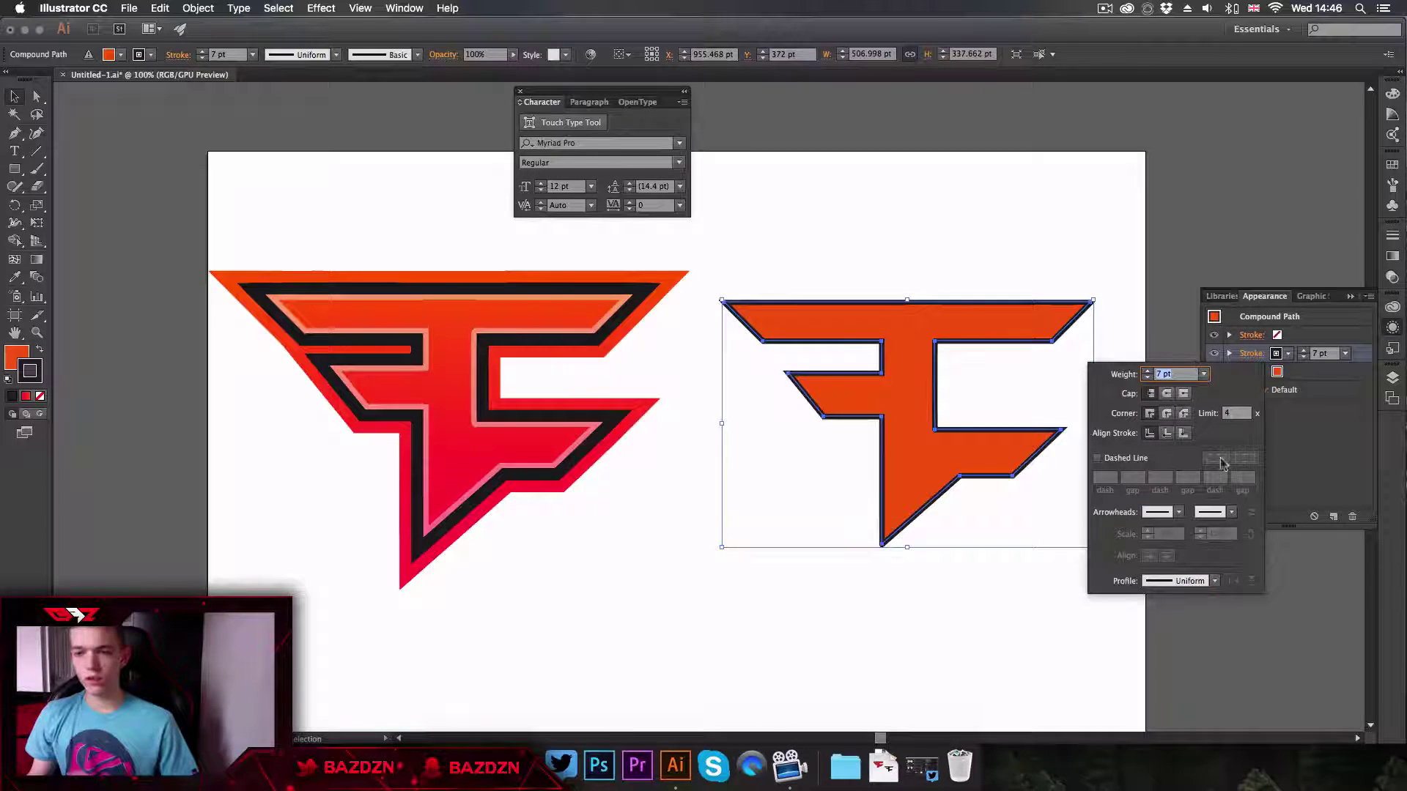
{"action": "left_click", "coordinate": [1167, 435]}
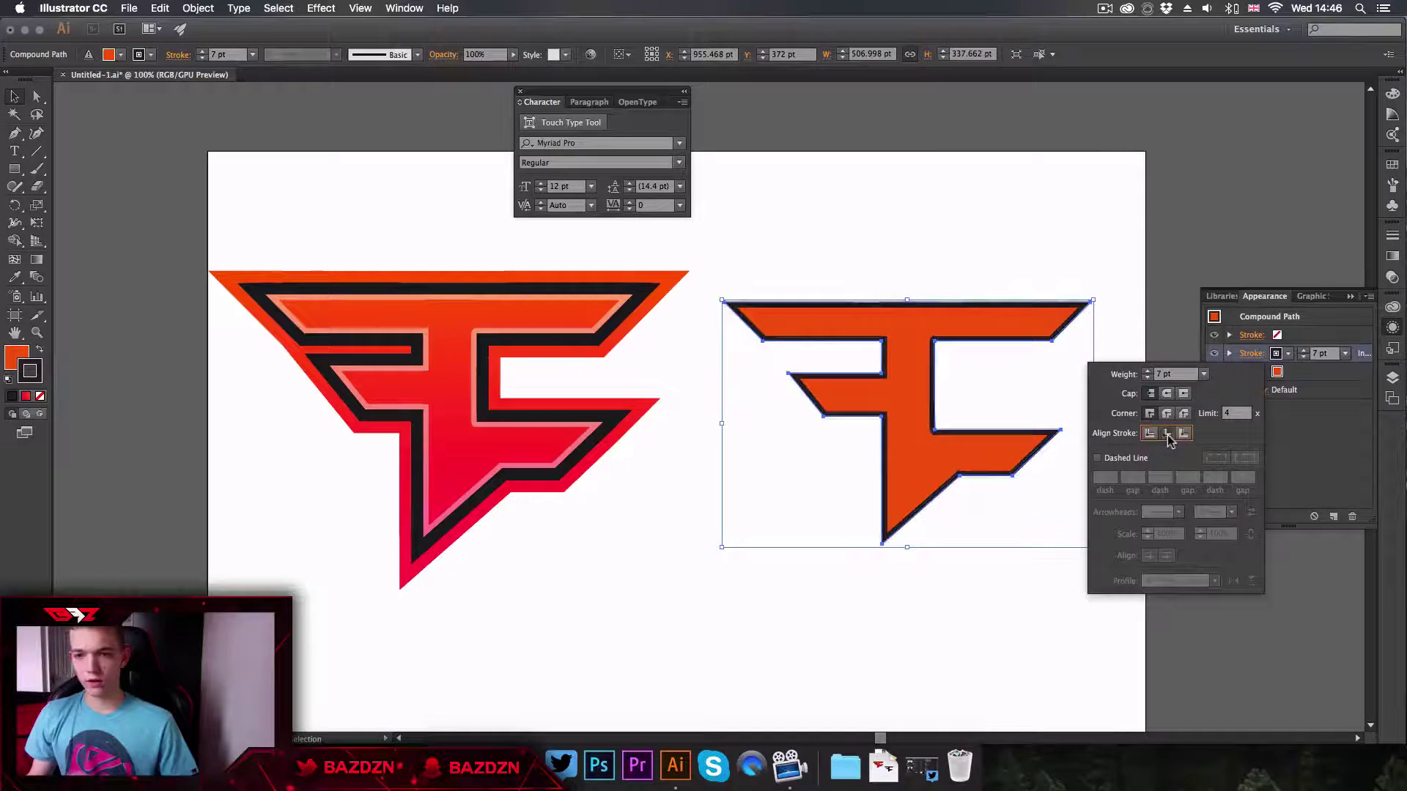
{"action": "left_click", "coordinate": [839, 266]}
{"action": "left_click", "coordinate": [921, 239]}
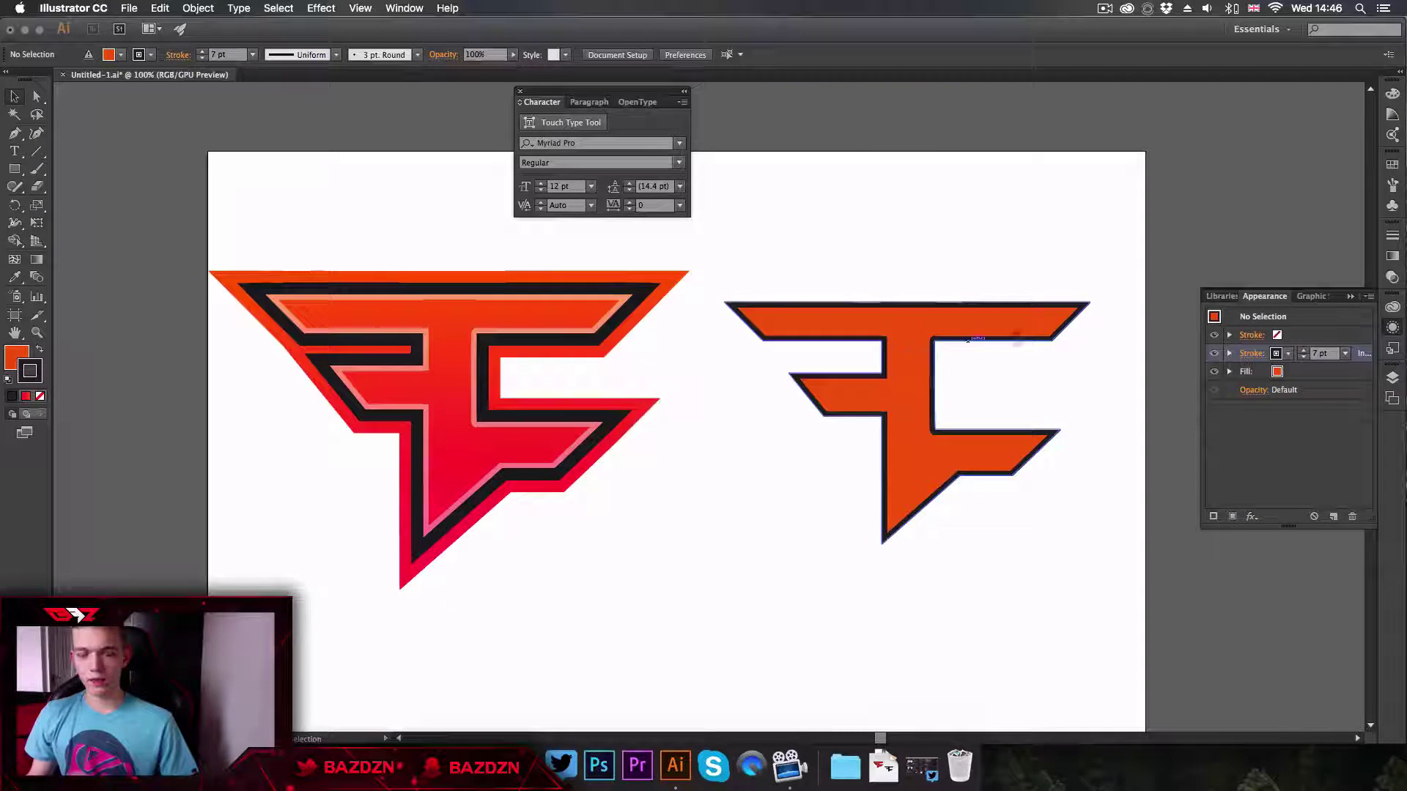
Select the orange logo and set its inside stroke weight to 9 pt
{"action": "left_click", "coordinate": [1006, 334]}
{"action": "left_click", "coordinate": [1304, 351]}
{"action": "left_click", "coordinate": [1303, 351]}
{"action": "left_click", "coordinate": [1305, 358]}
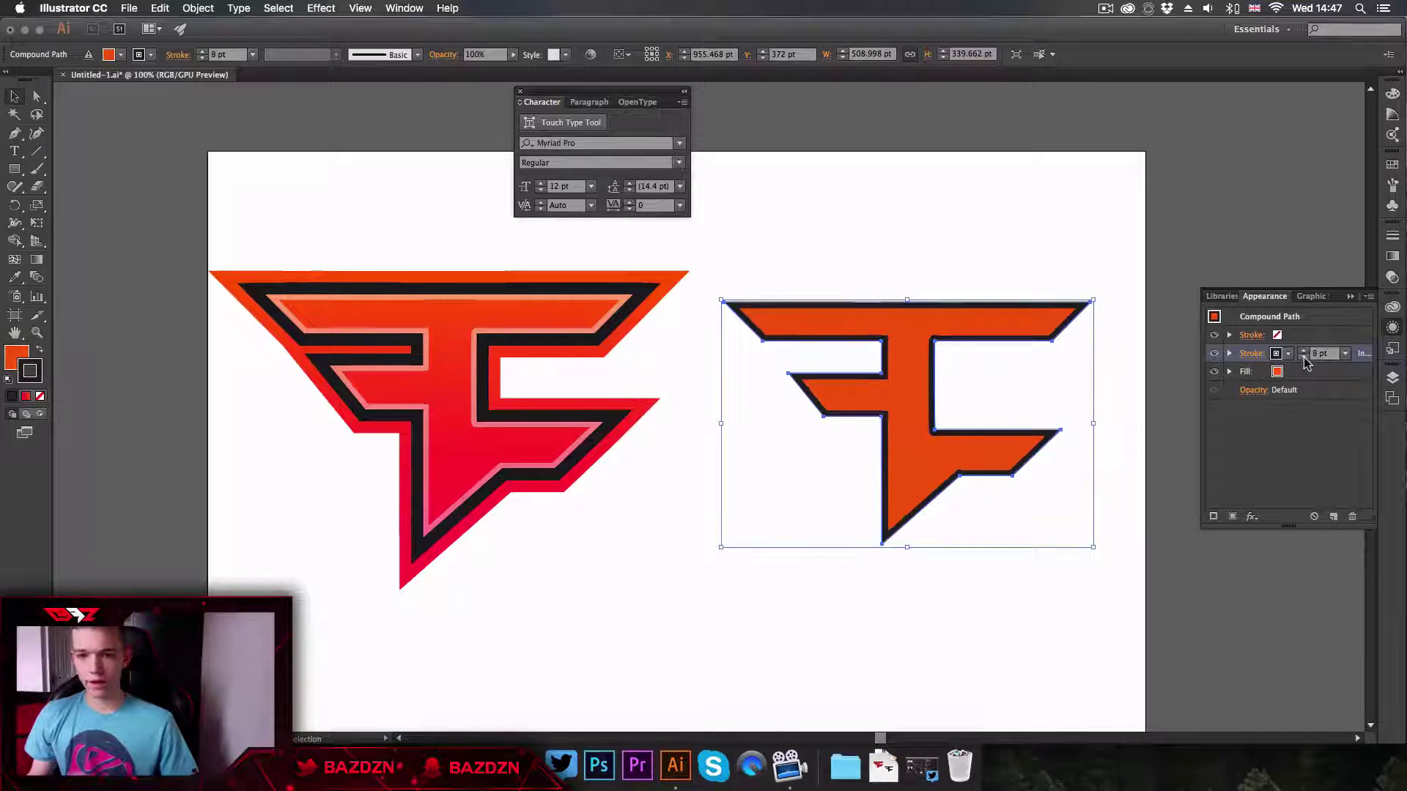
{"action": "left_click", "coordinate": [1303, 351]}
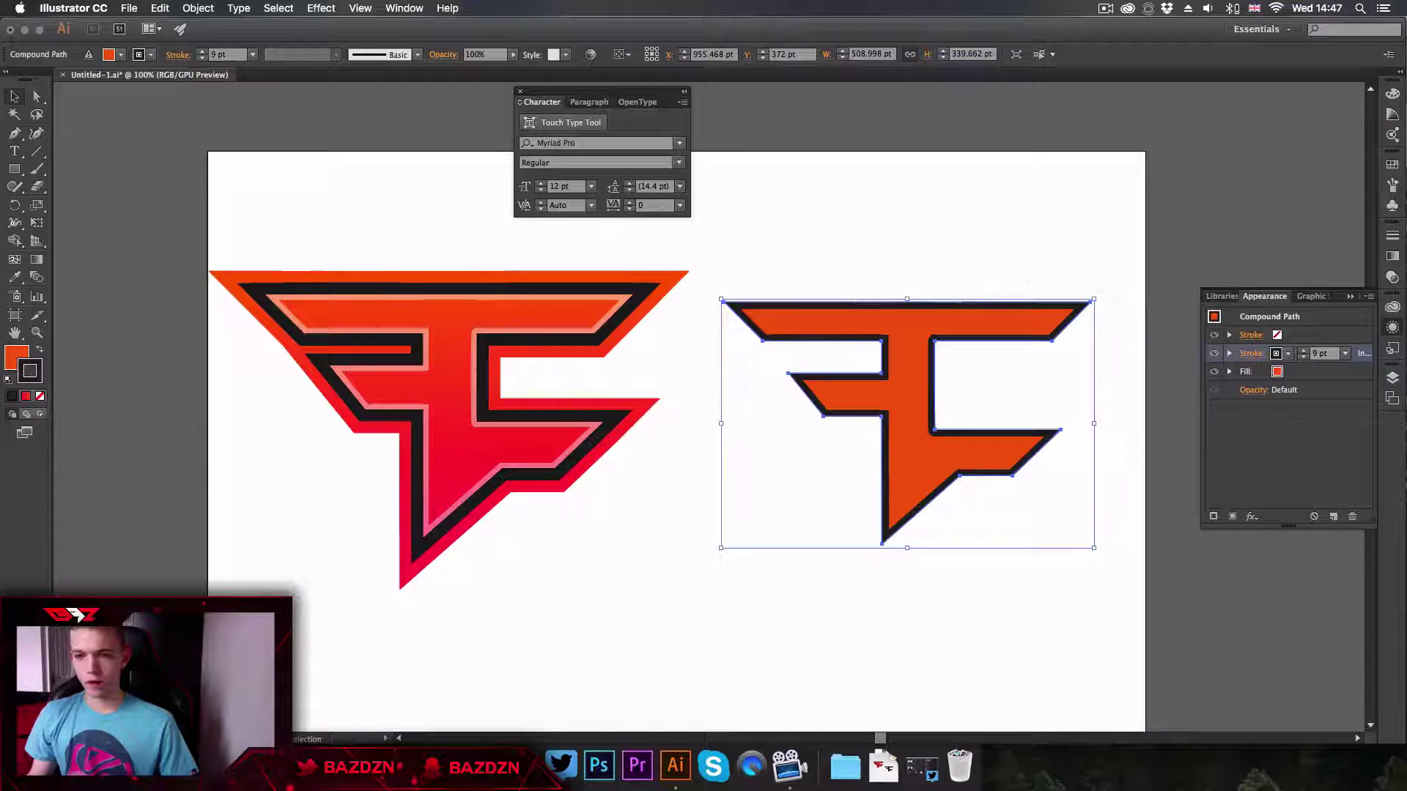
{"action": "left_click", "coordinate": [1306, 364]}
{"action": "left_click", "coordinate": [1306, 359]}
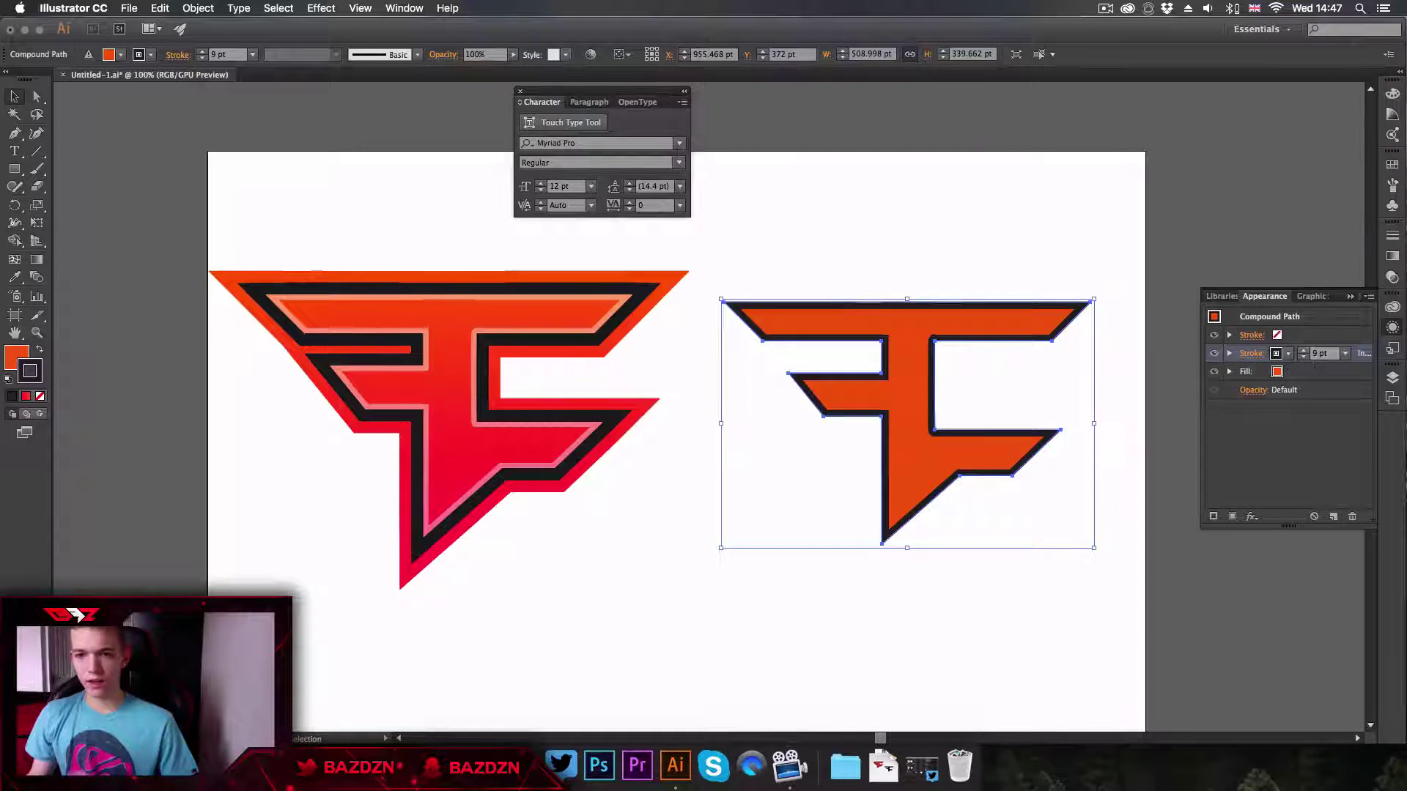
Change the orange logo's 9 pt inside stroke colour to white and deselect the logo
{"action": "double_click", "coordinate": [30, 370]}
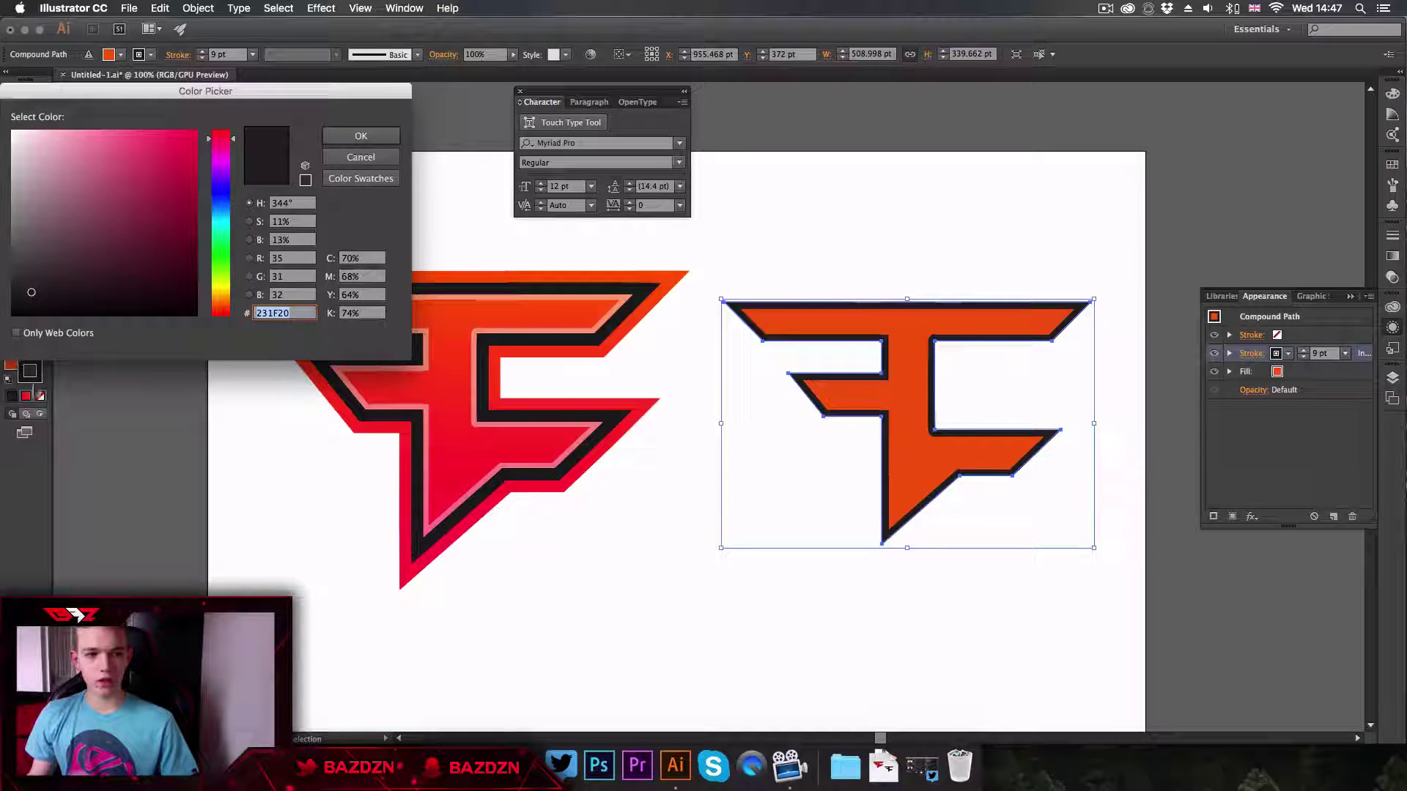
{"action": "type", "text": "FFFFFF"}
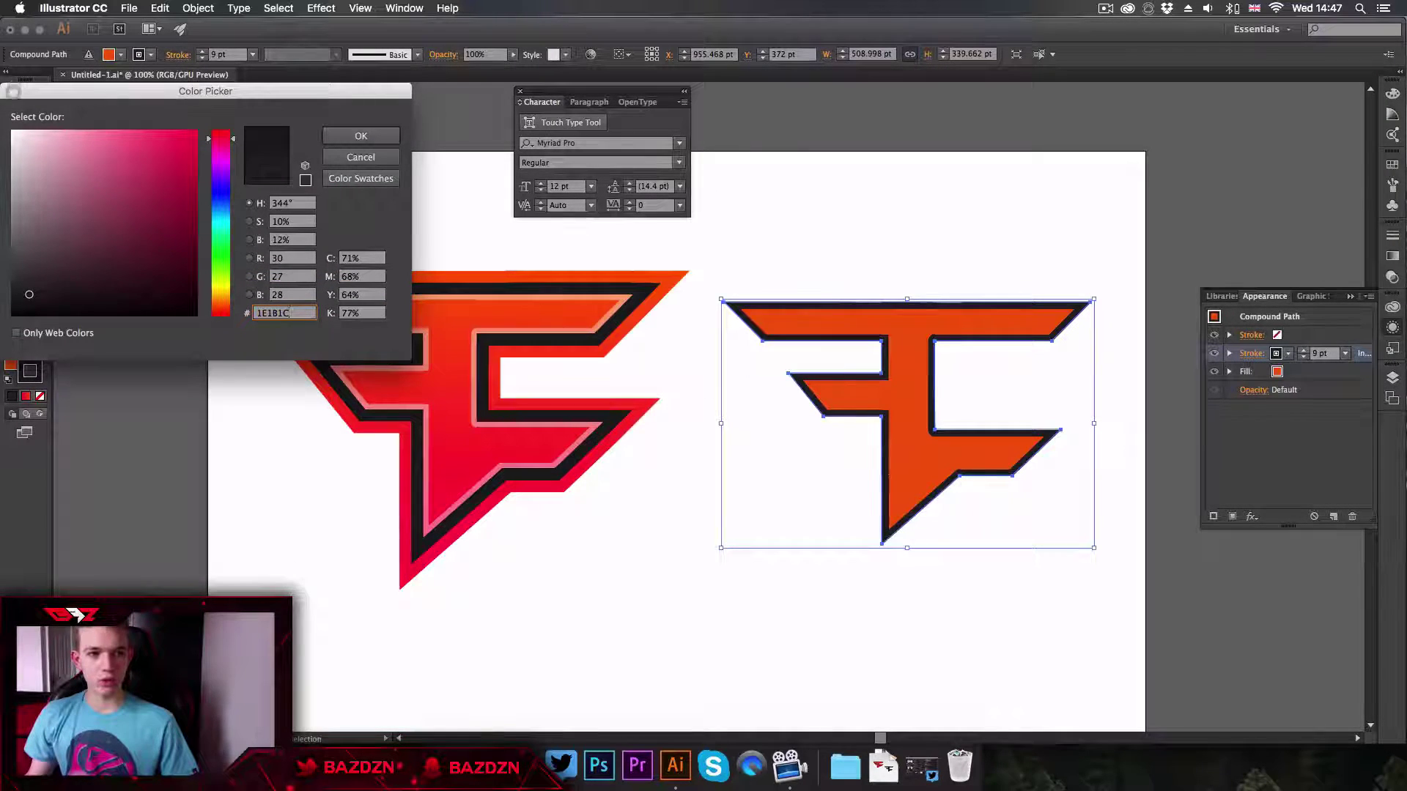
{"action": "left_click", "coordinate": [361, 137]}
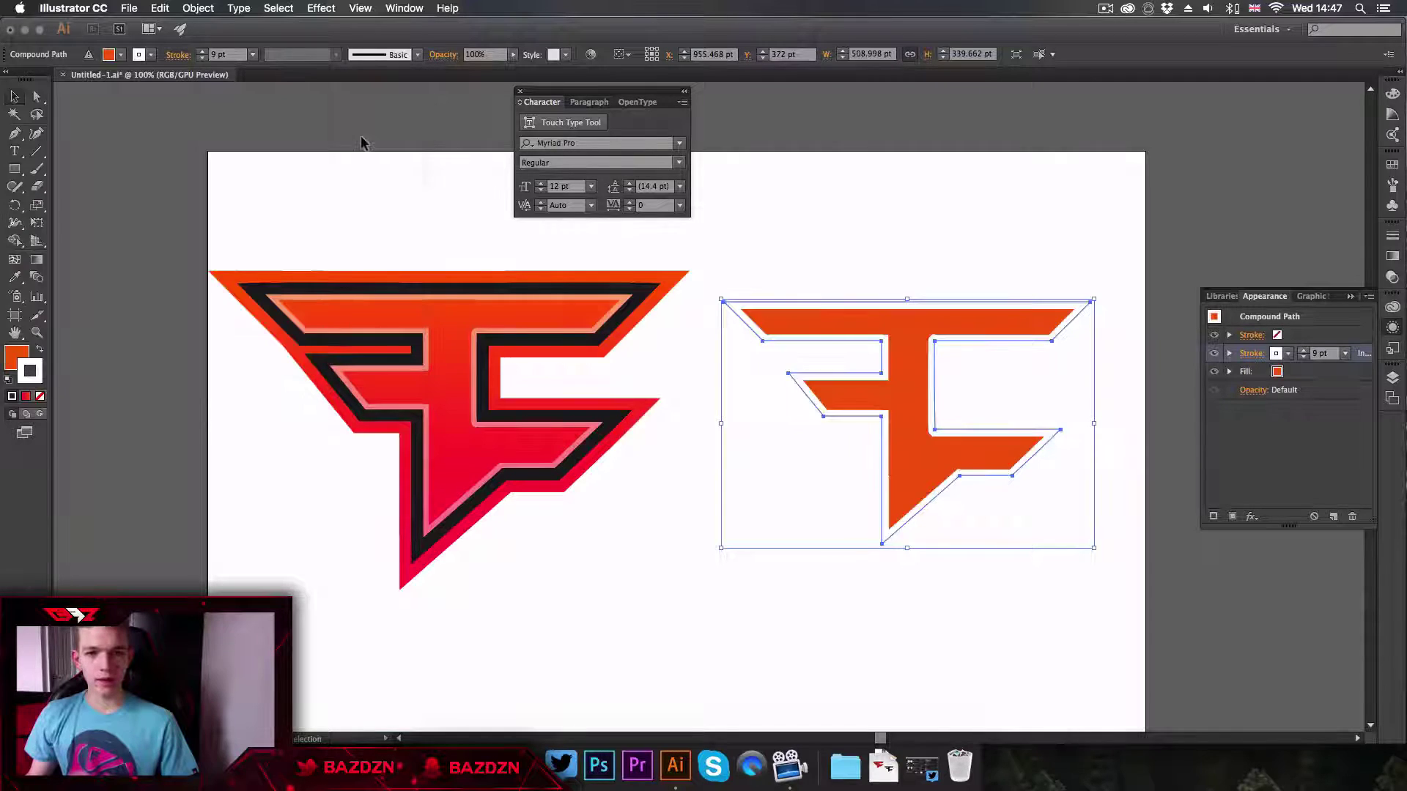
{"action": "left_click", "coordinate": [958, 240]}
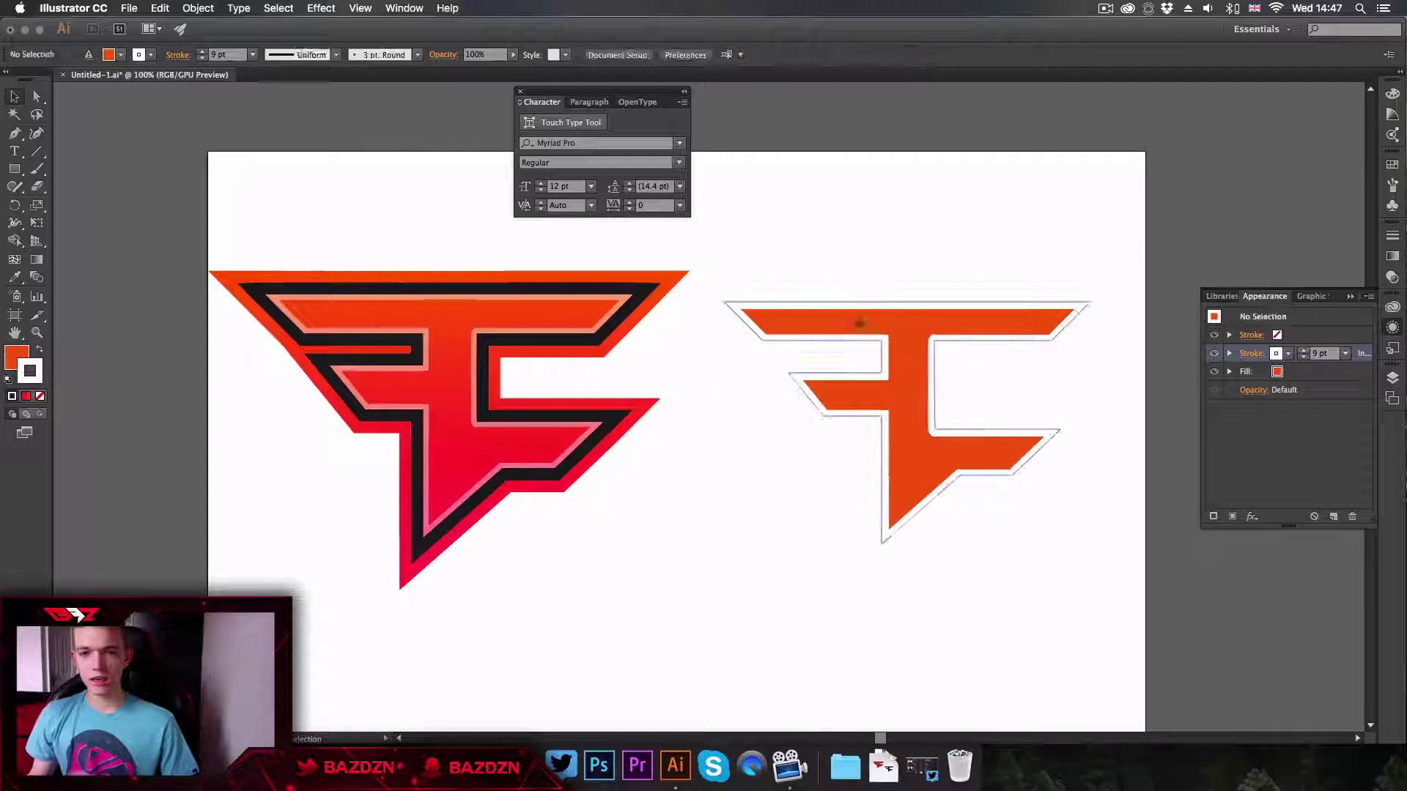
Lower the opacity of the orange logo's white inside stroke to 37% and deselect the logo
{"action": "left_click", "coordinate": [942, 326]}
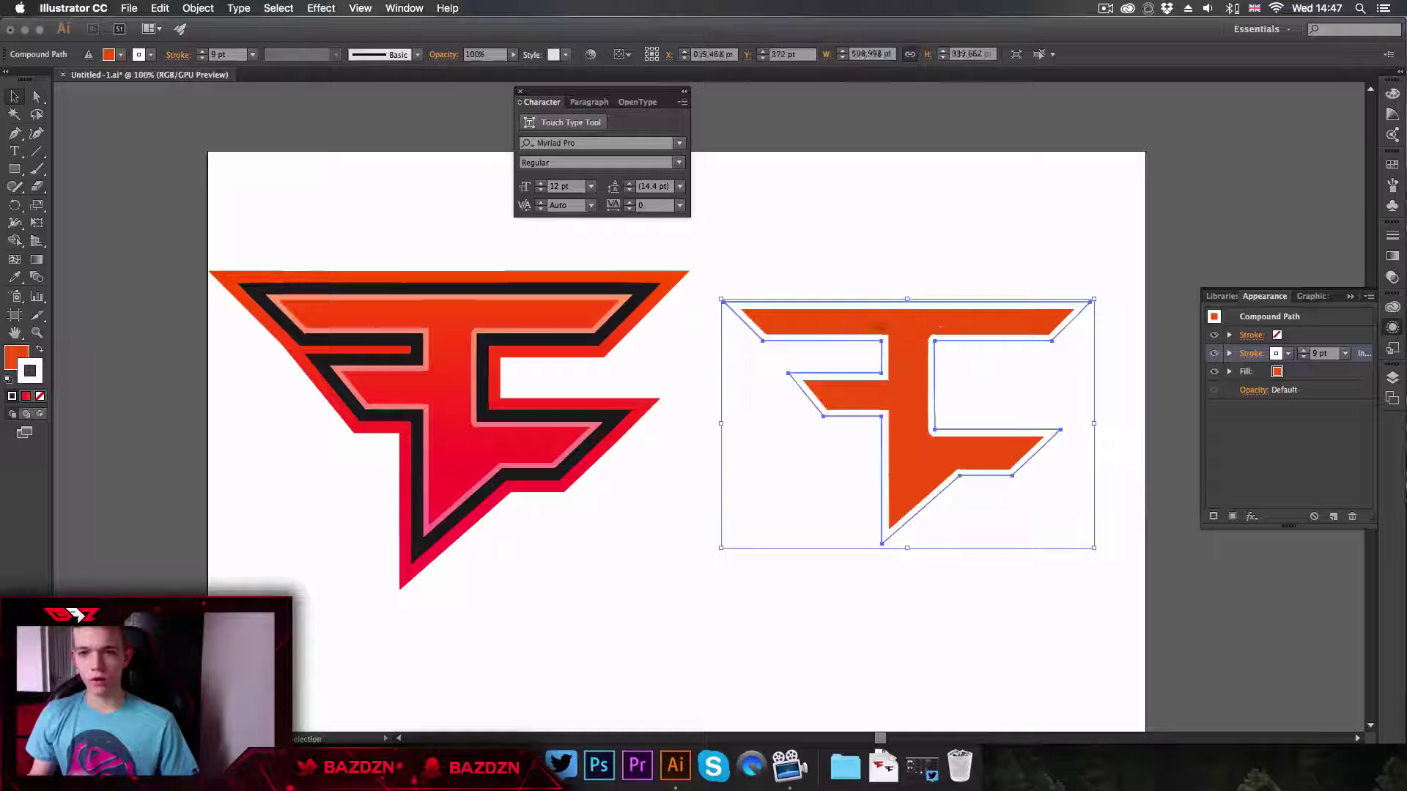
{"action": "left_click", "coordinate": [1250, 354]}
{"action": "left_click", "coordinate": [1251, 355]}
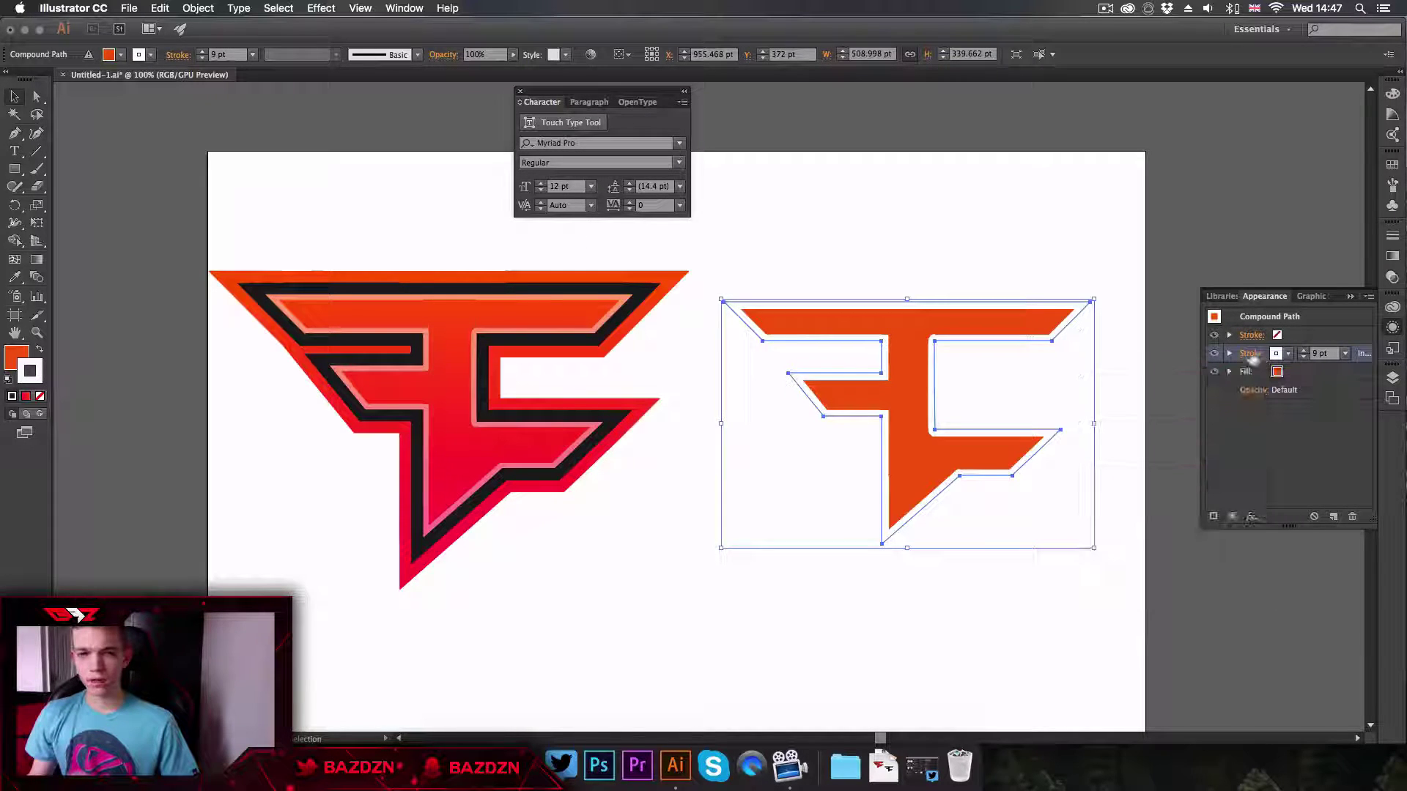
{"action": "left_click", "coordinate": [511, 59]}
{"action": "left_click_drag", "start_coordinate": [469, 76], "coordinate": [461, 76]}
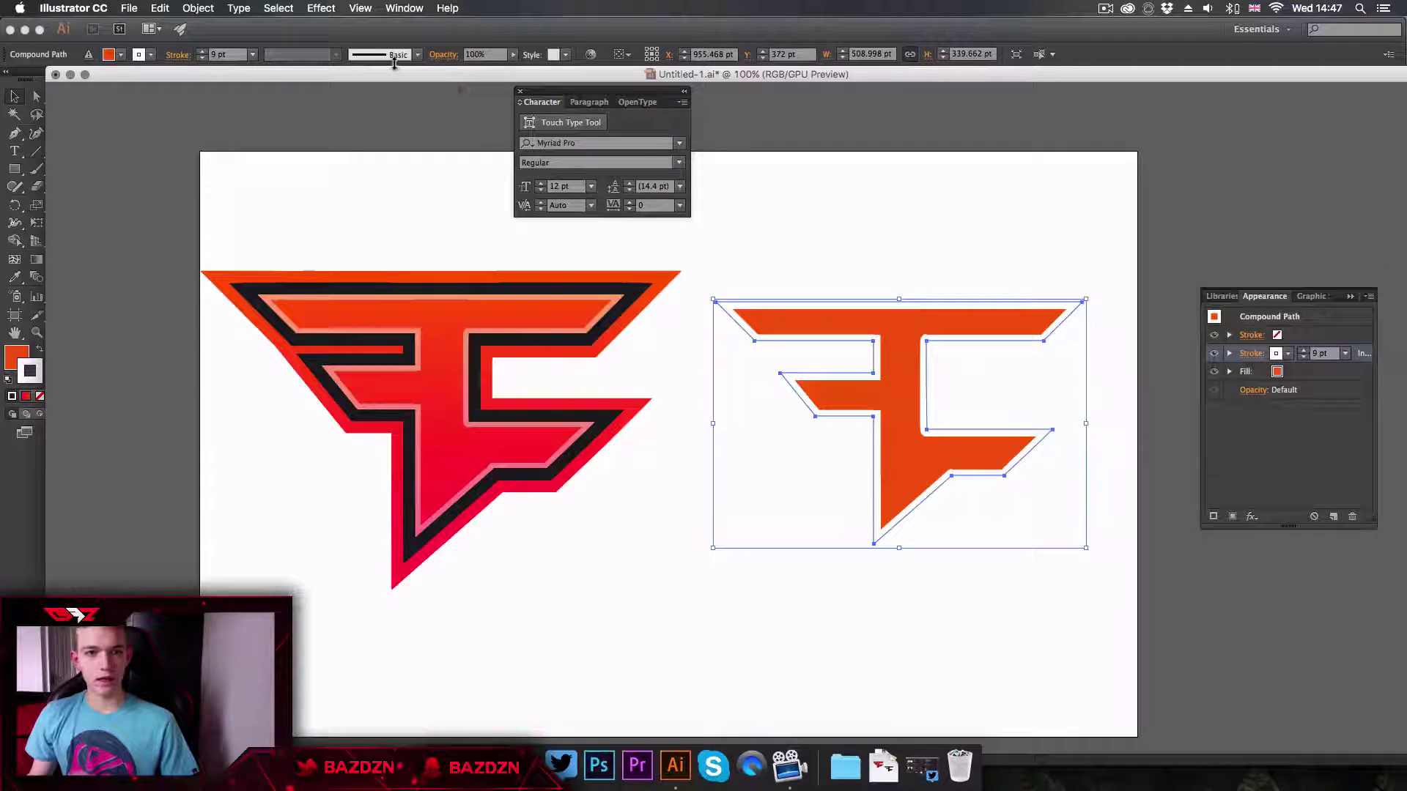
{"action": "left_click", "coordinate": [513, 54]}
{"action": "left_click_drag", "start_coordinate": [518, 69], "coordinate": [473, 71]}
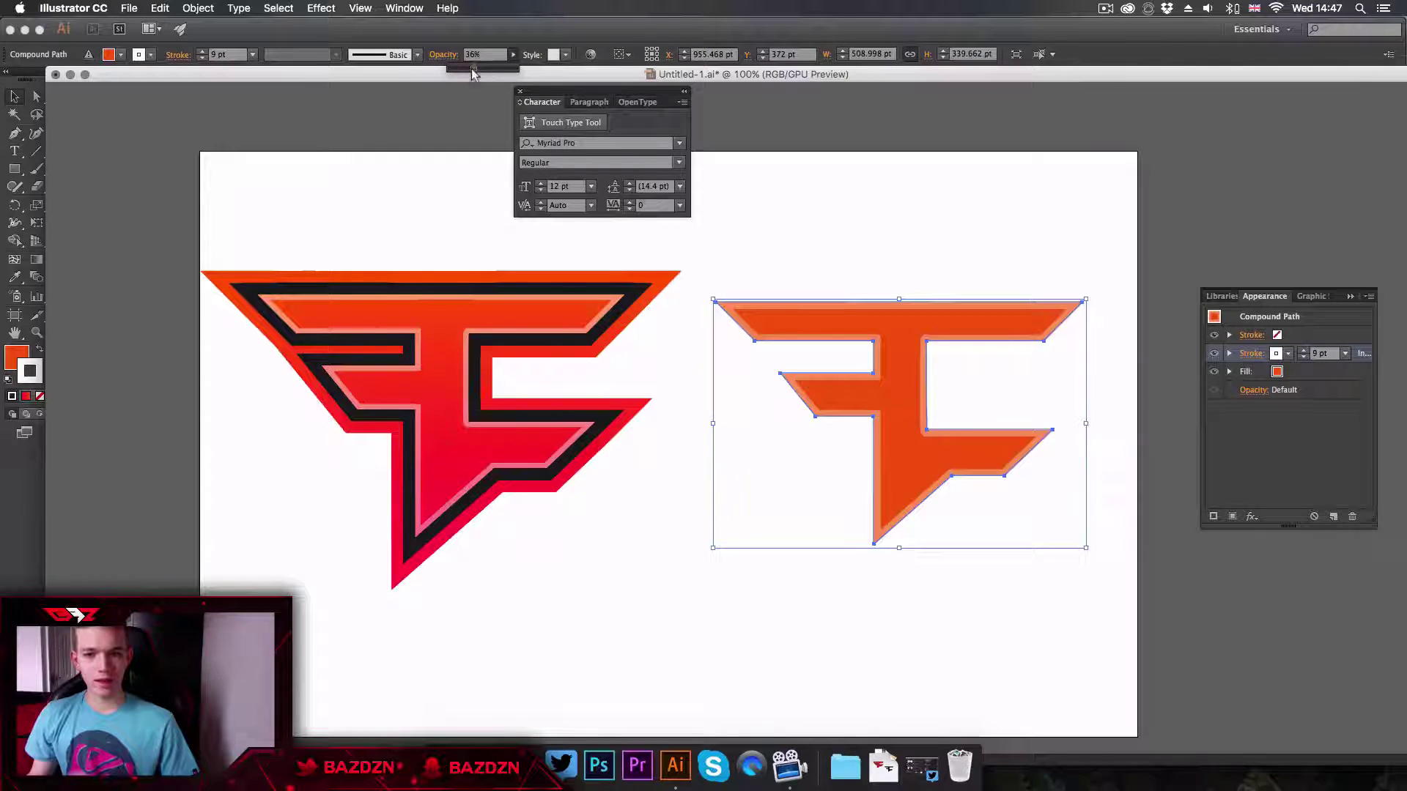
{"action": "left_click", "coordinate": [961, 401]}
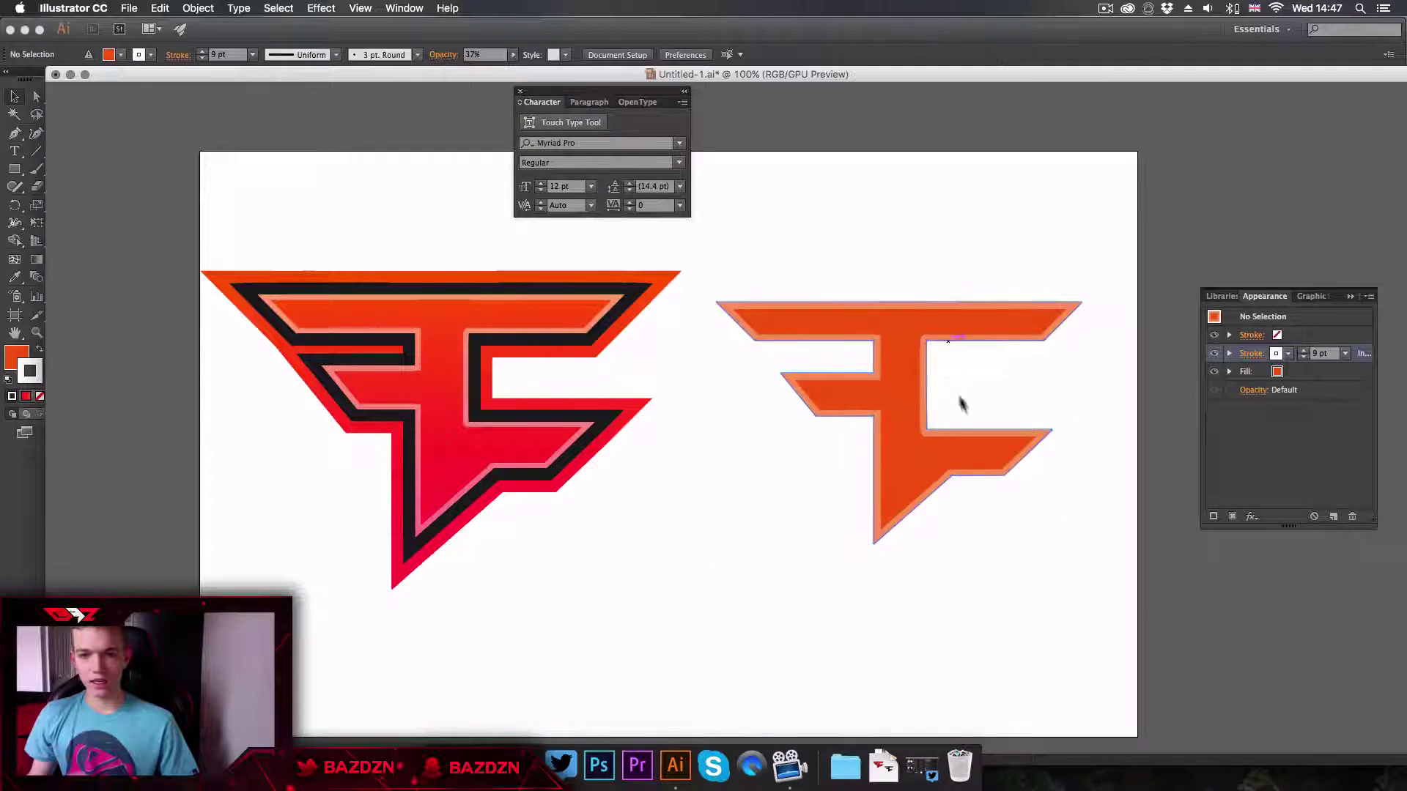
Reduce the translucent white inside stroke on the orange logo to 8 pt and deselect the logo
{"action": "key", "text": "super+equal"}
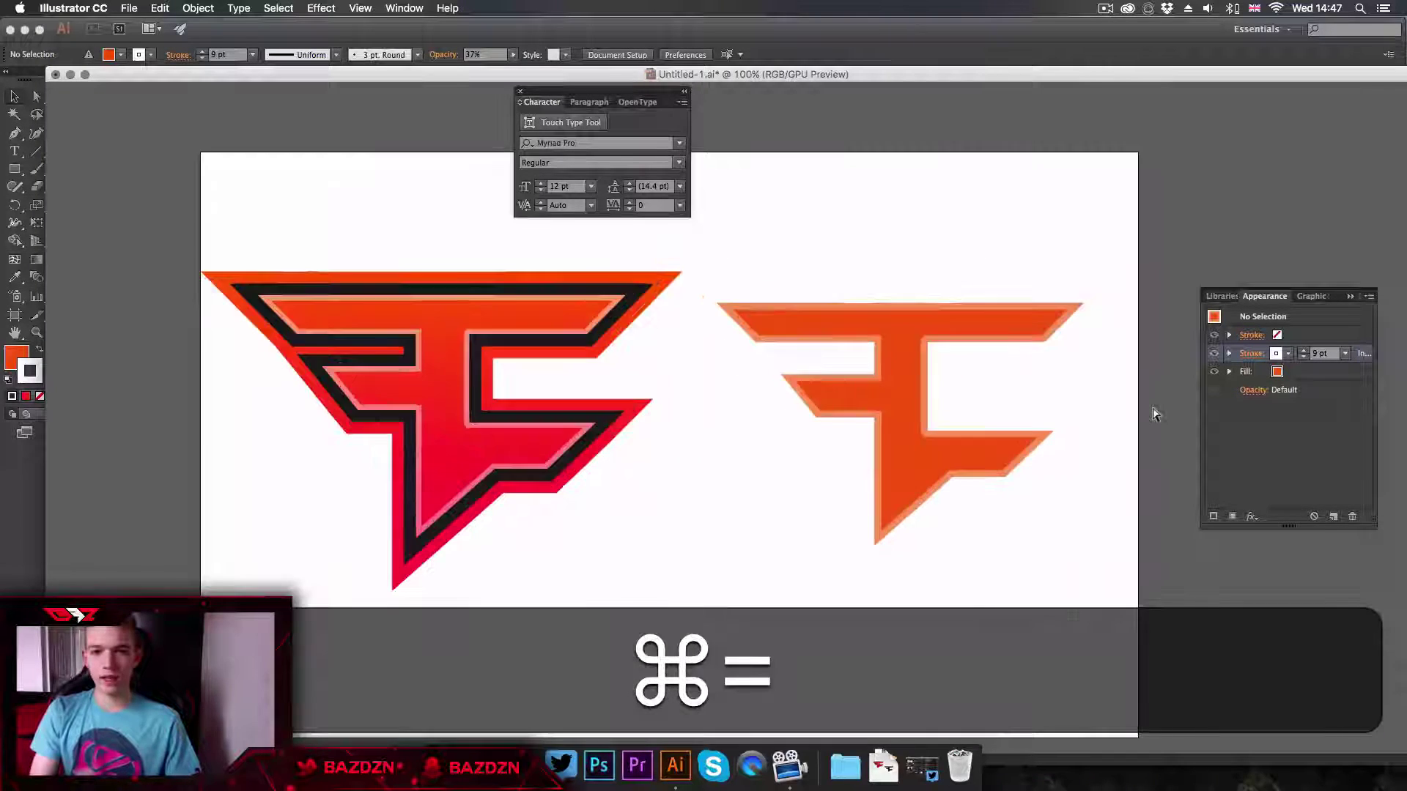
{"action": "scroll", "coordinate": [894, 252], "scroll_direction": "right", "scroll_amount": 3}
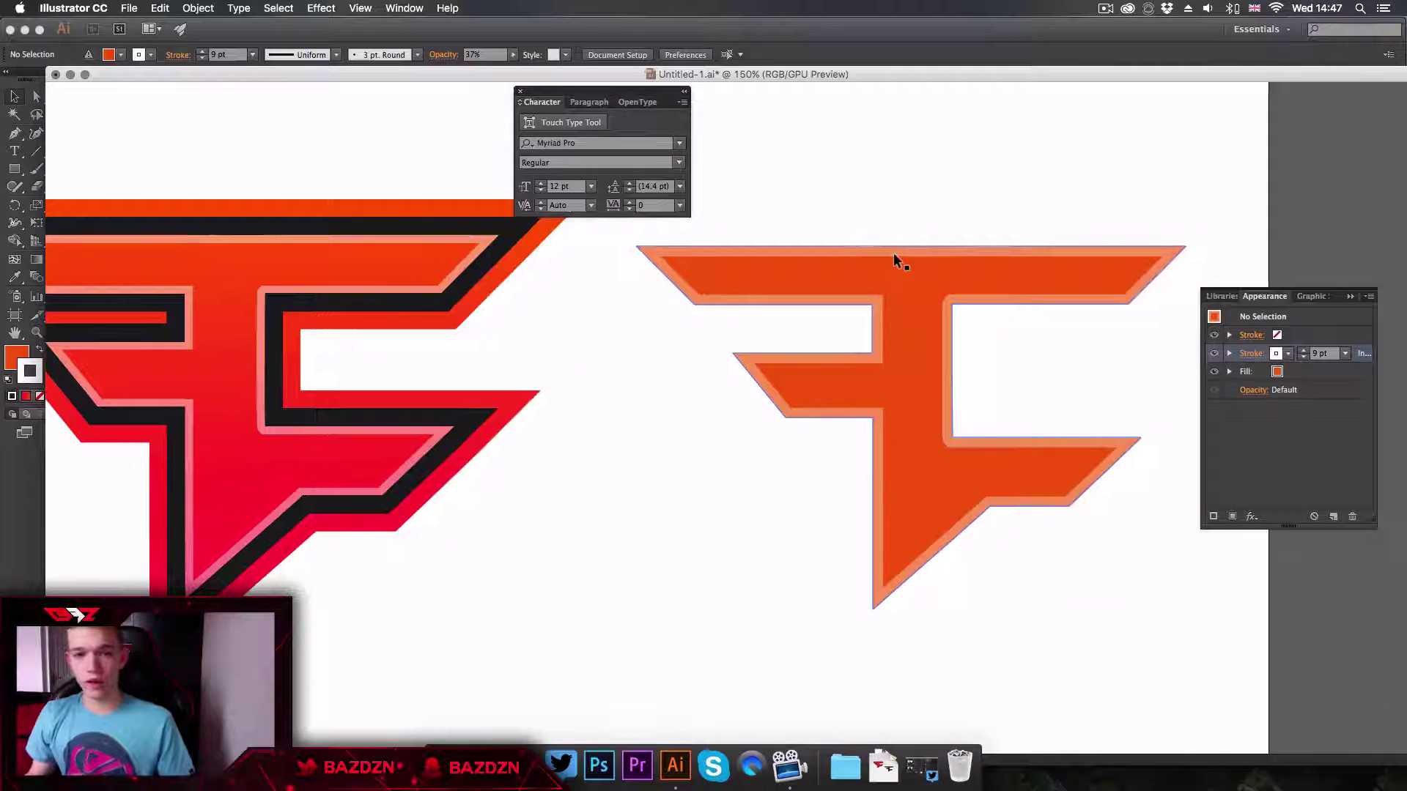
{"action": "key", "text": "super+minus"}
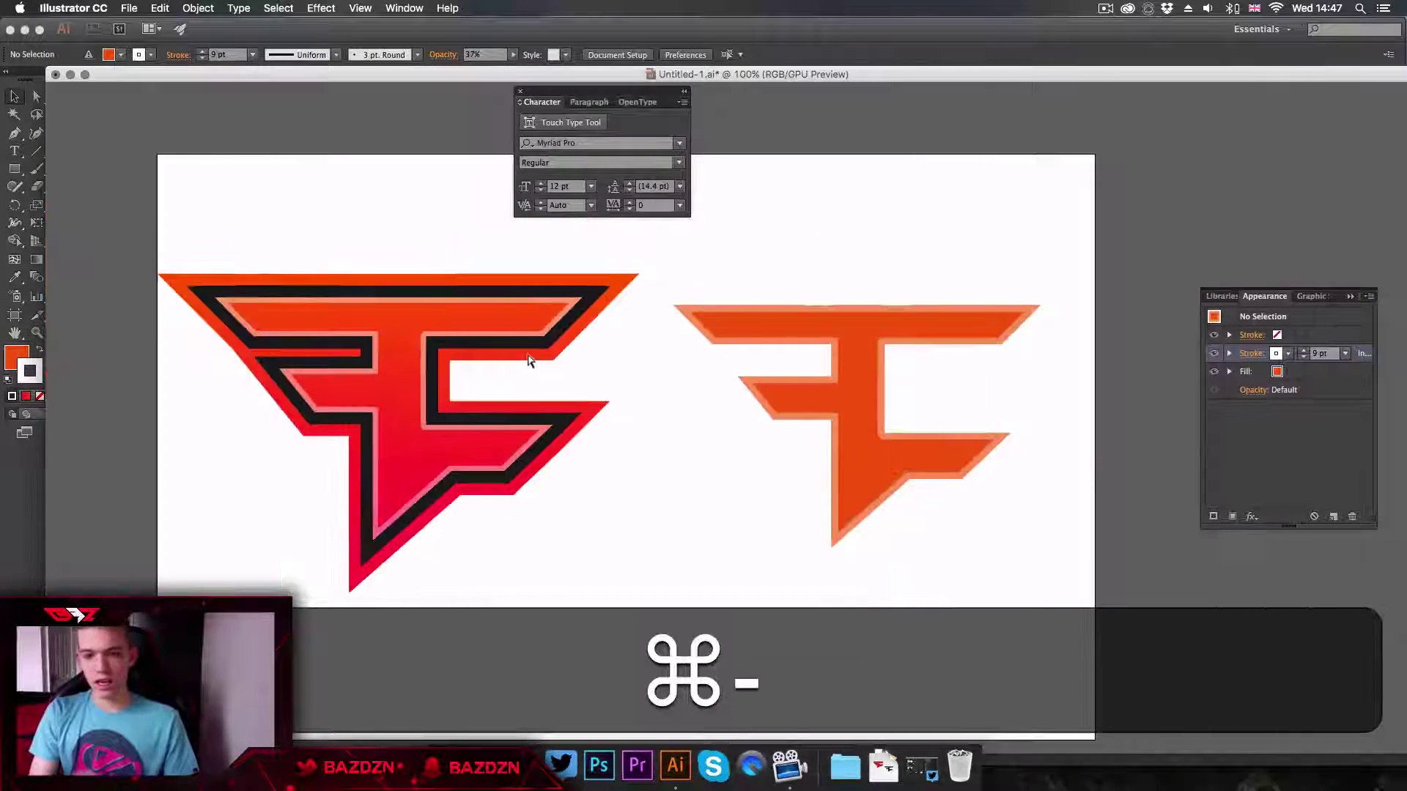
{"action": "left_click", "coordinate": [901, 324]}
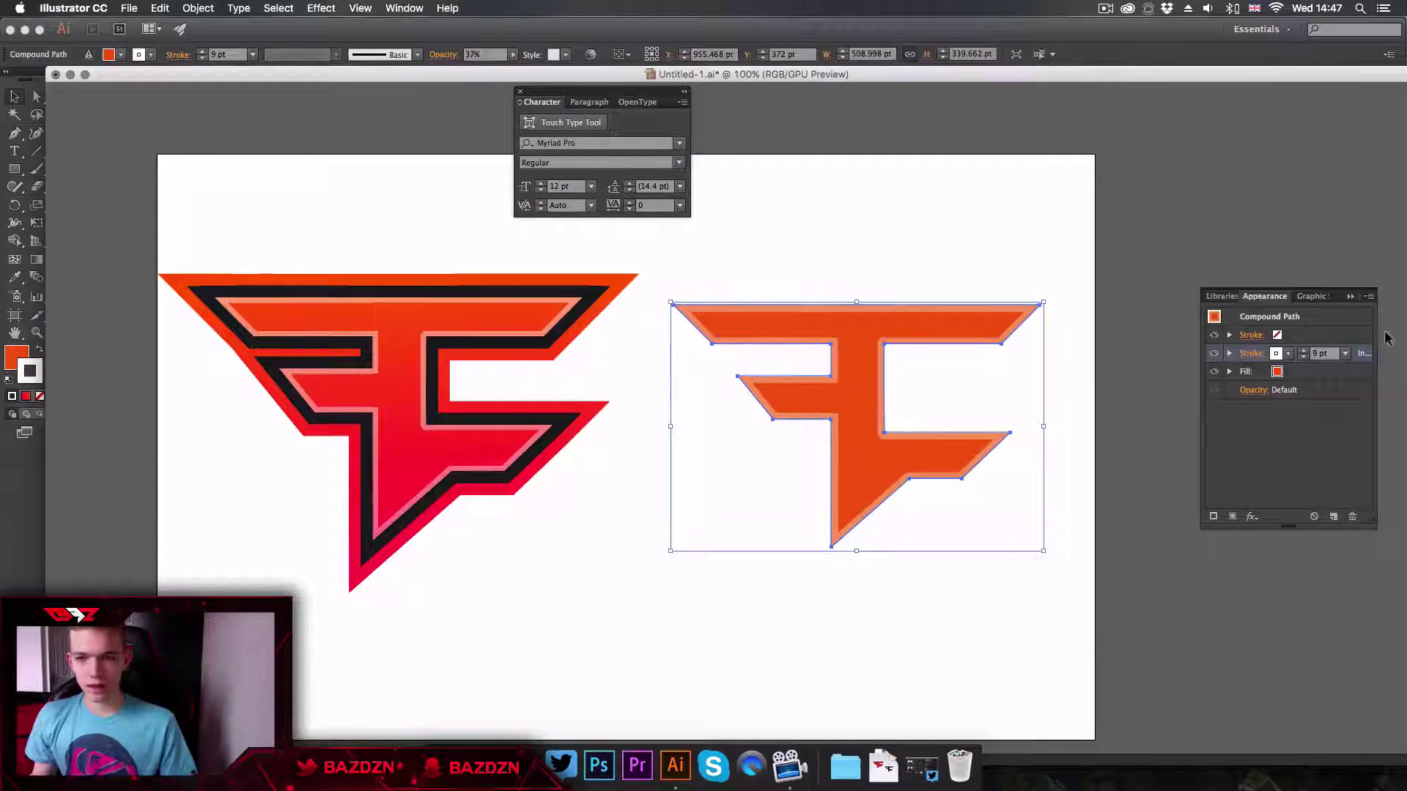
{"action": "left_click", "coordinate": [1304, 357]}
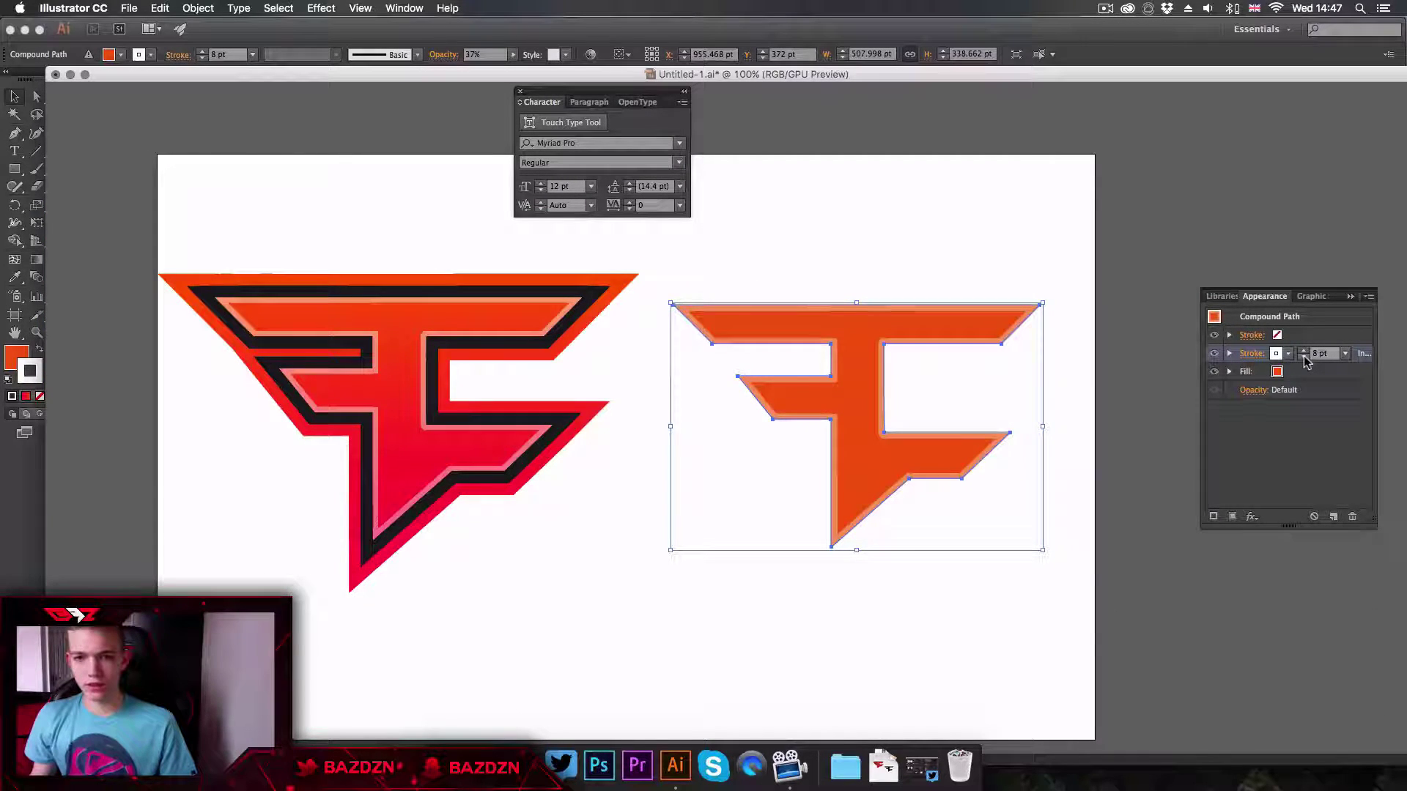
{"action": "left_click", "coordinate": [1141, 321]}
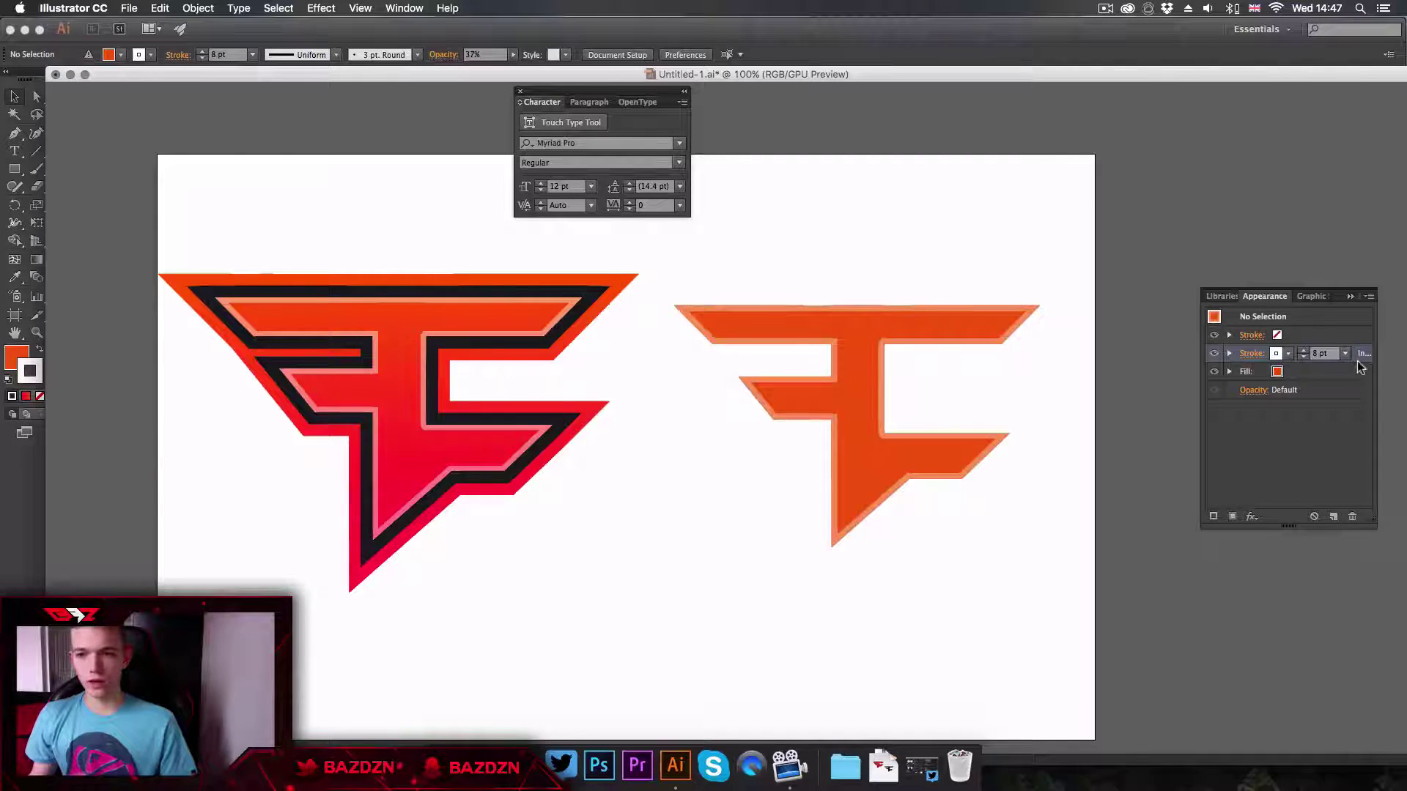
Try to add another stroke beneath the fill and colour it dark grey 1E1E1E with nothing selected
{"action": "left_click", "coordinate": [1309, 370]}
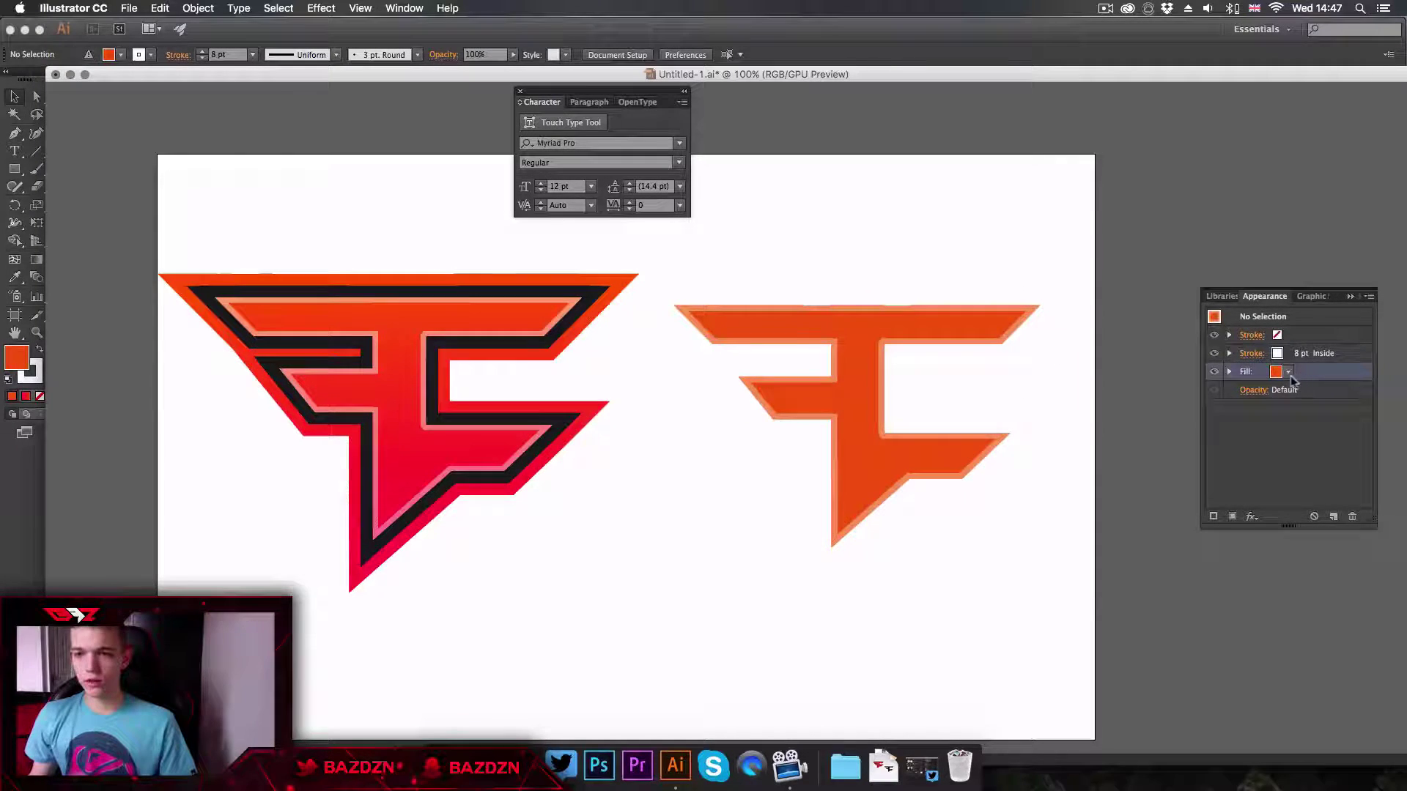
{"action": "left_click", "coordinate": [1213, 516]}
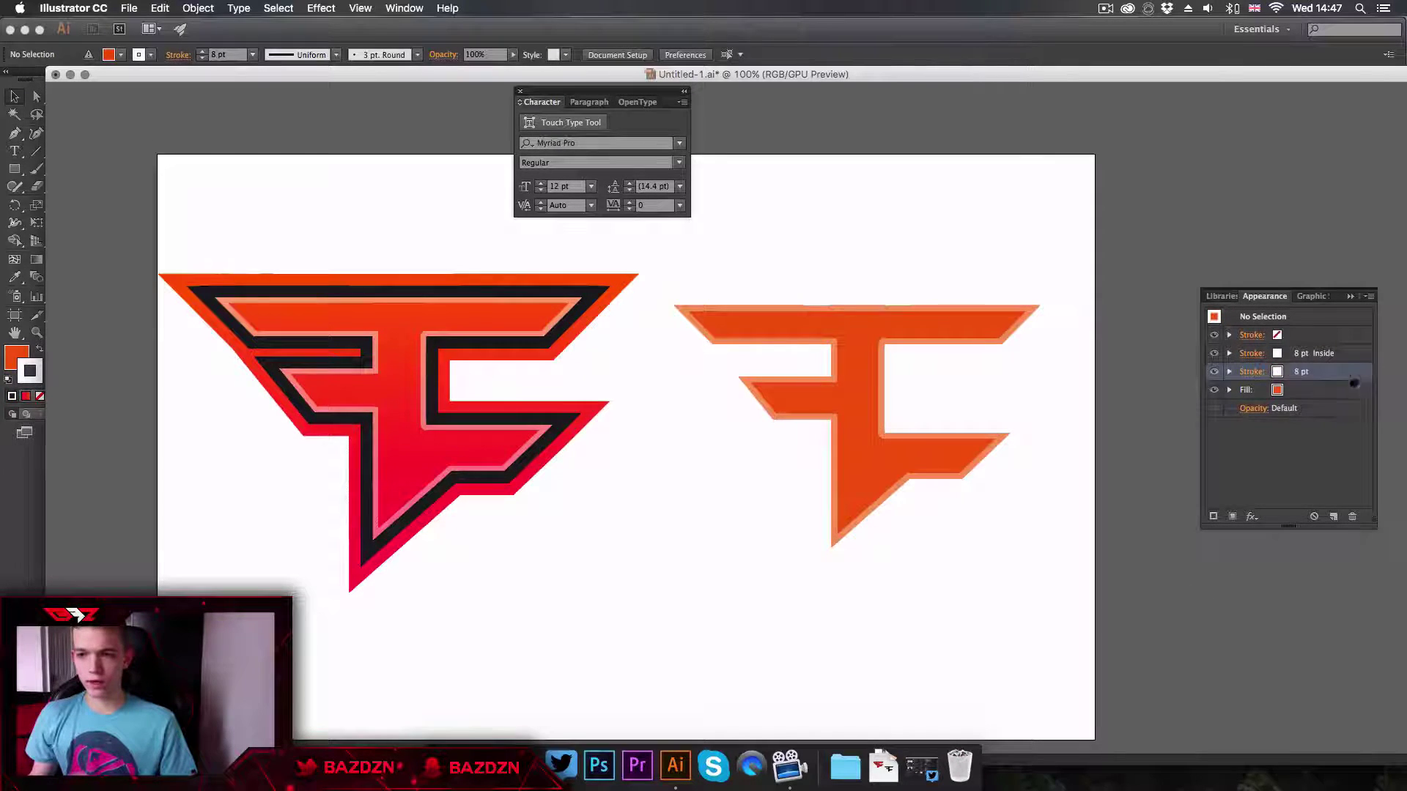
{"action": "left_click_drag", "start_coordinate": [1354, 384], "coordinate": [1288, 399]}
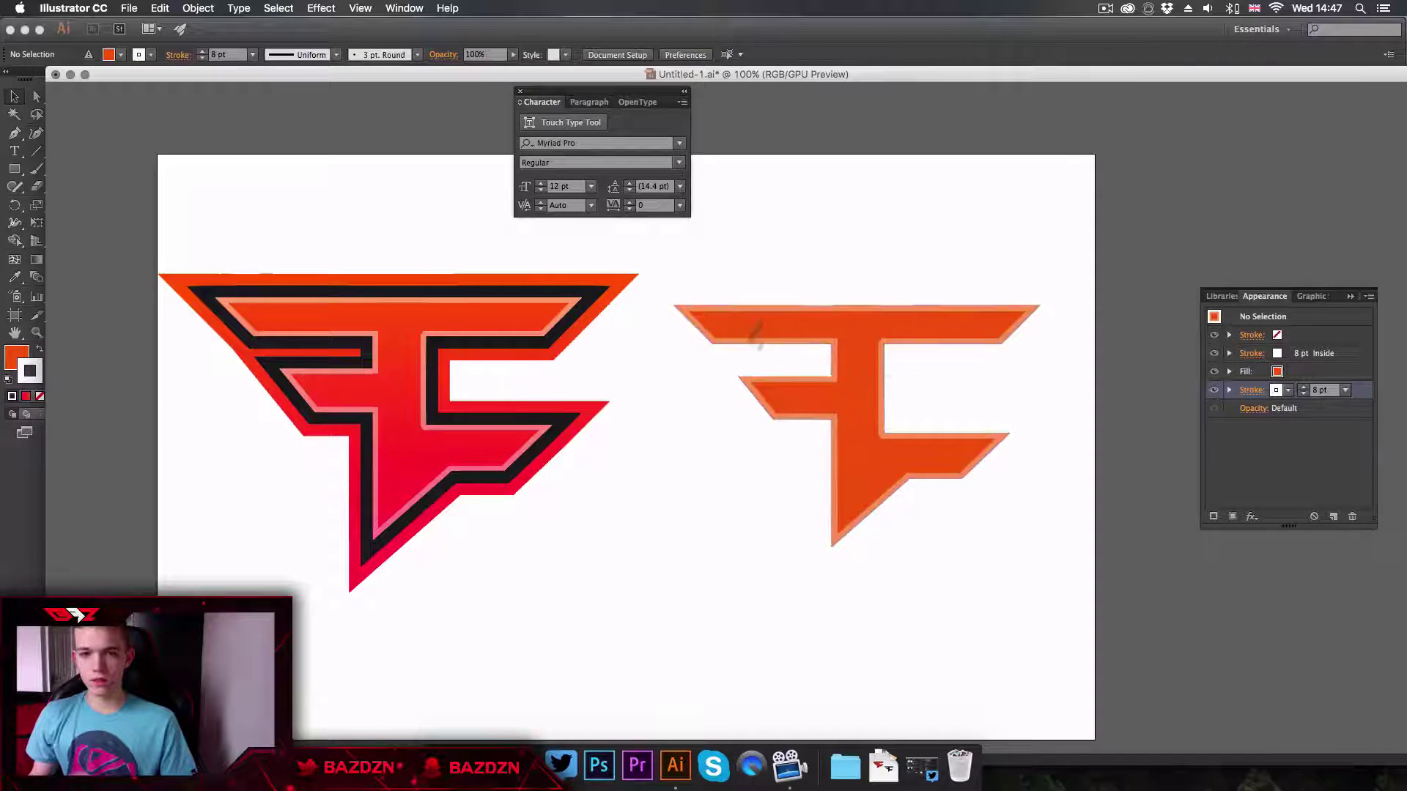
{"action": "double_click", "coordinate": [20, 367]}
{"action": "left_click", "coordinate": [9, 296]}
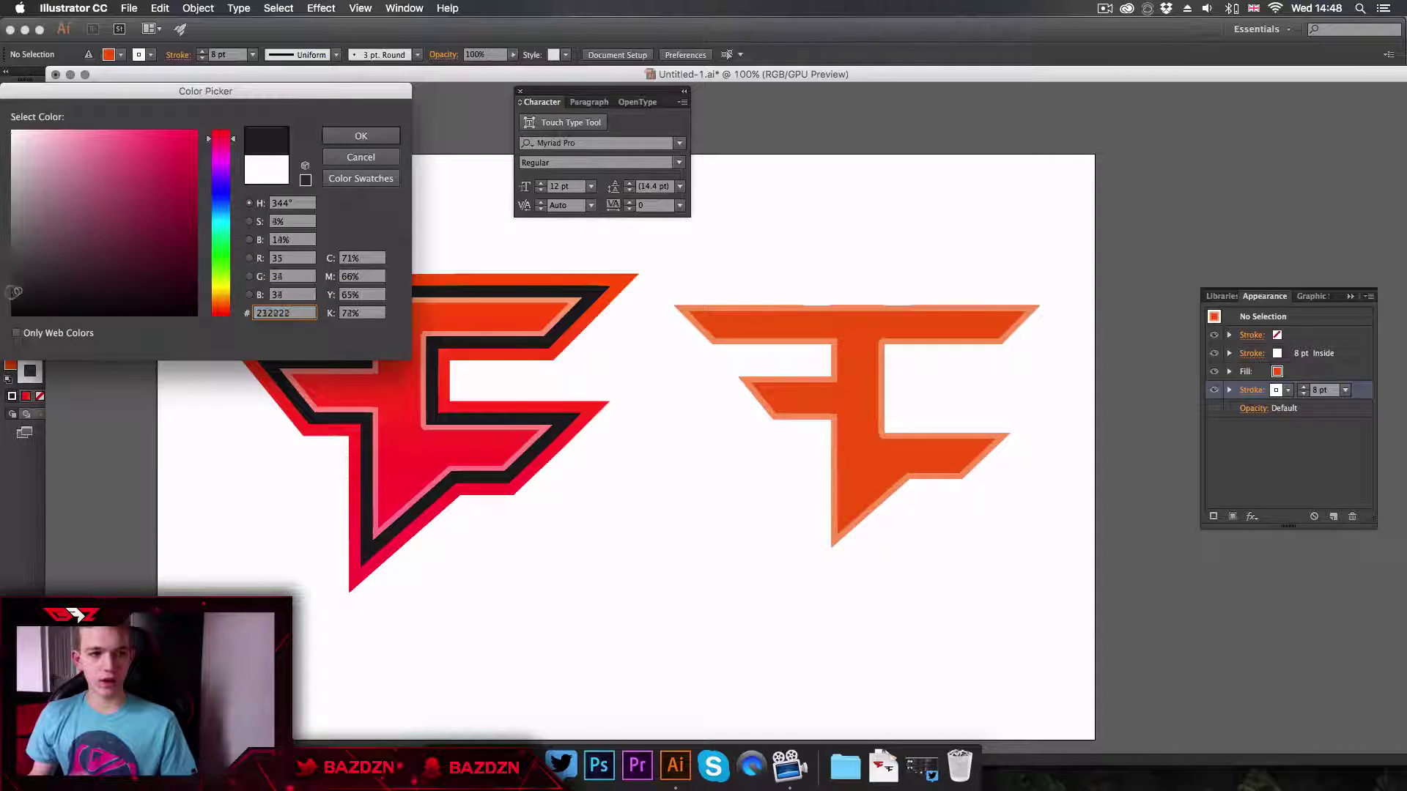
{"action": "left_click", "coordinate": [8, 293]}
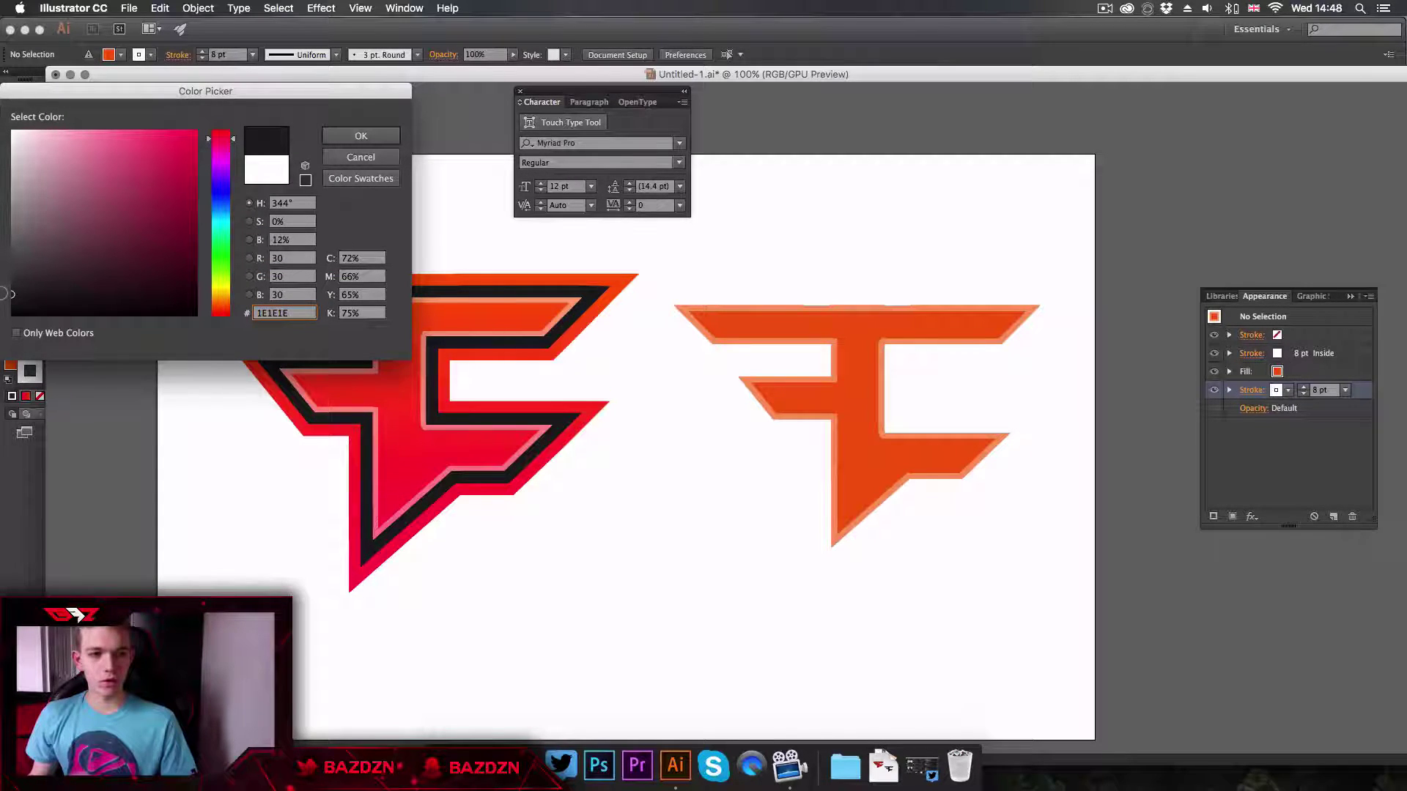
{"action": "left_click", "coordinate": [361, 135]}
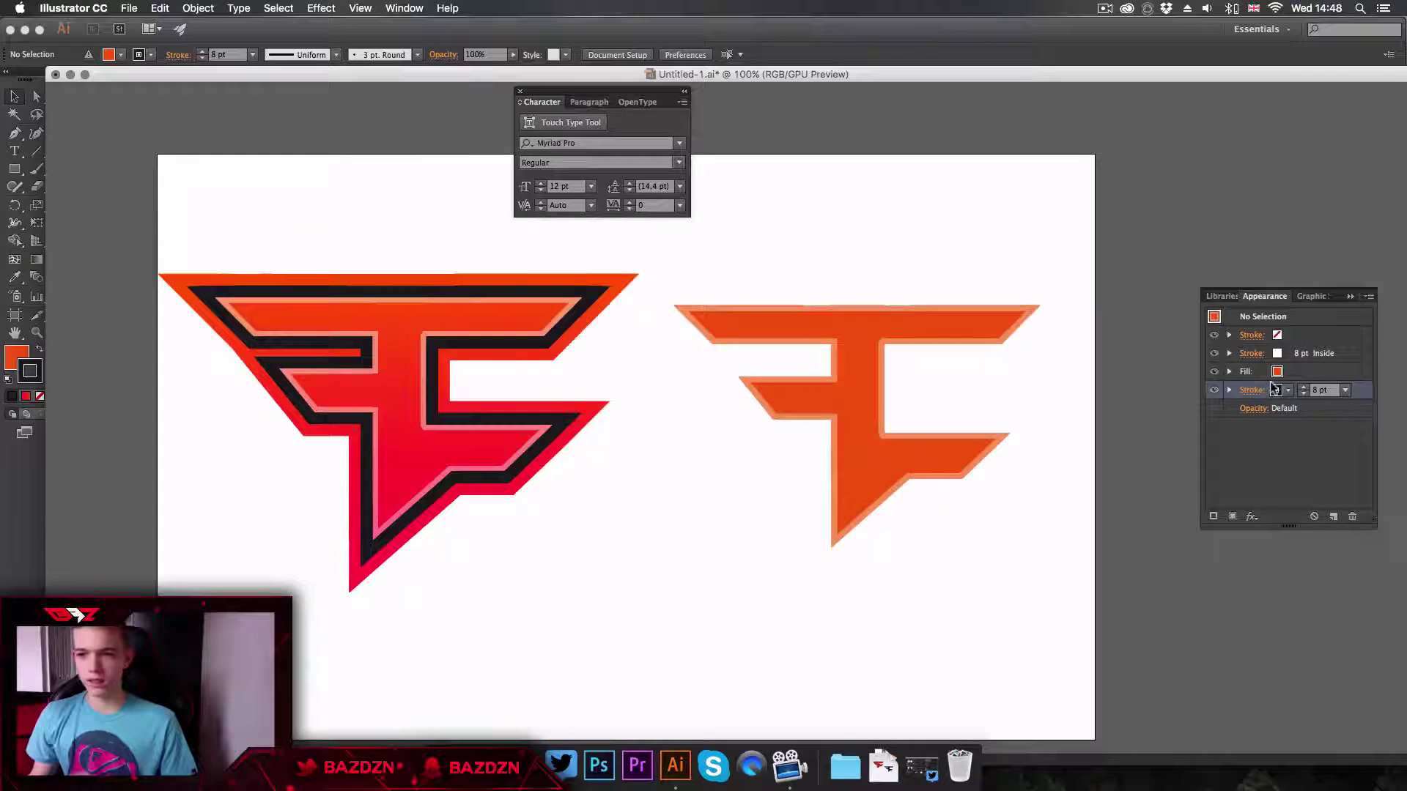
Set the dark bottom stroke's weight to 13 pt and try to adjust its alignment with nothing selected
{"action": "left_click", "coordinate": [1303, 388]}
{"action": "left_click", "coordinate": [1304, 387]}
{"action": "left_click", "coordinate": [1304, 387]}
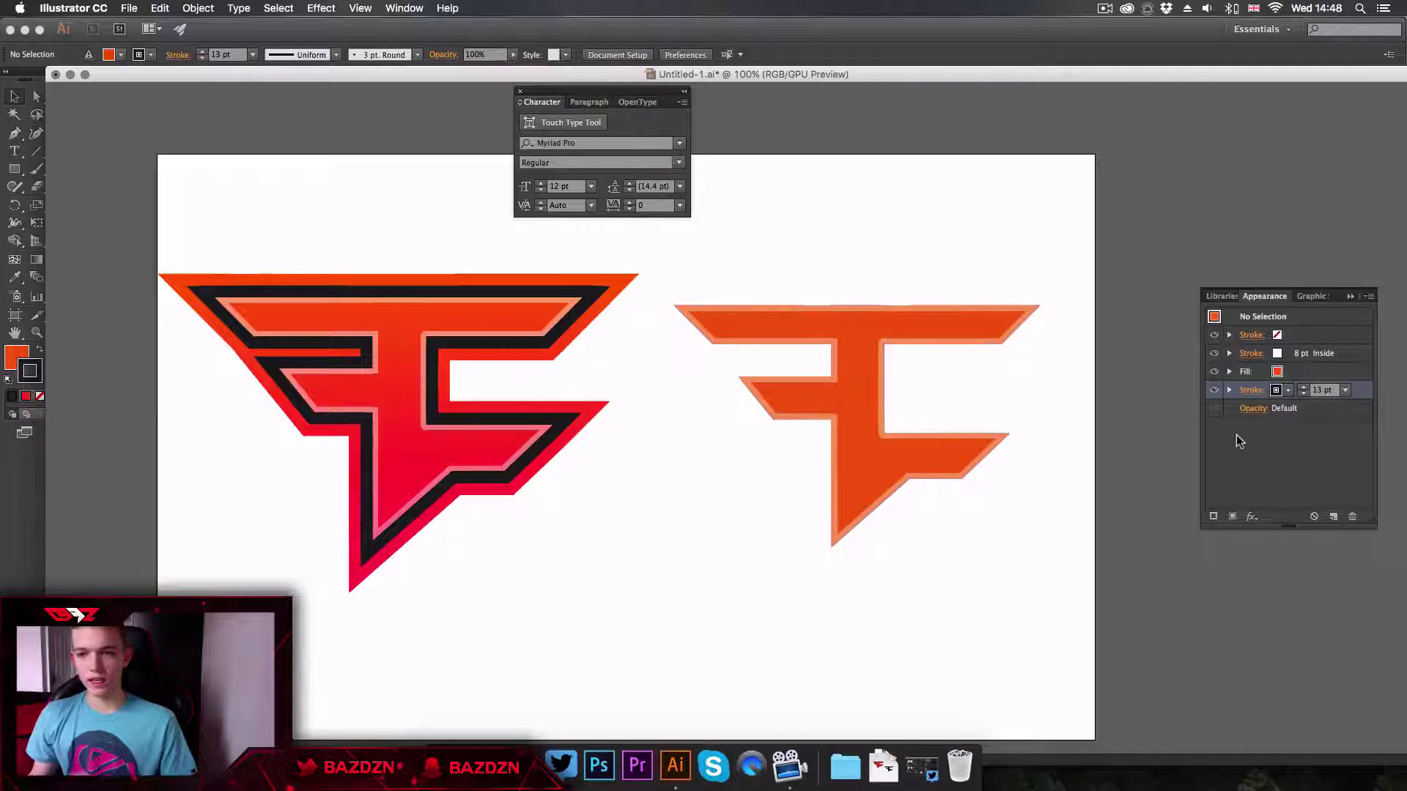
{"action": "left_click", "coordinate": [1252, 391]}
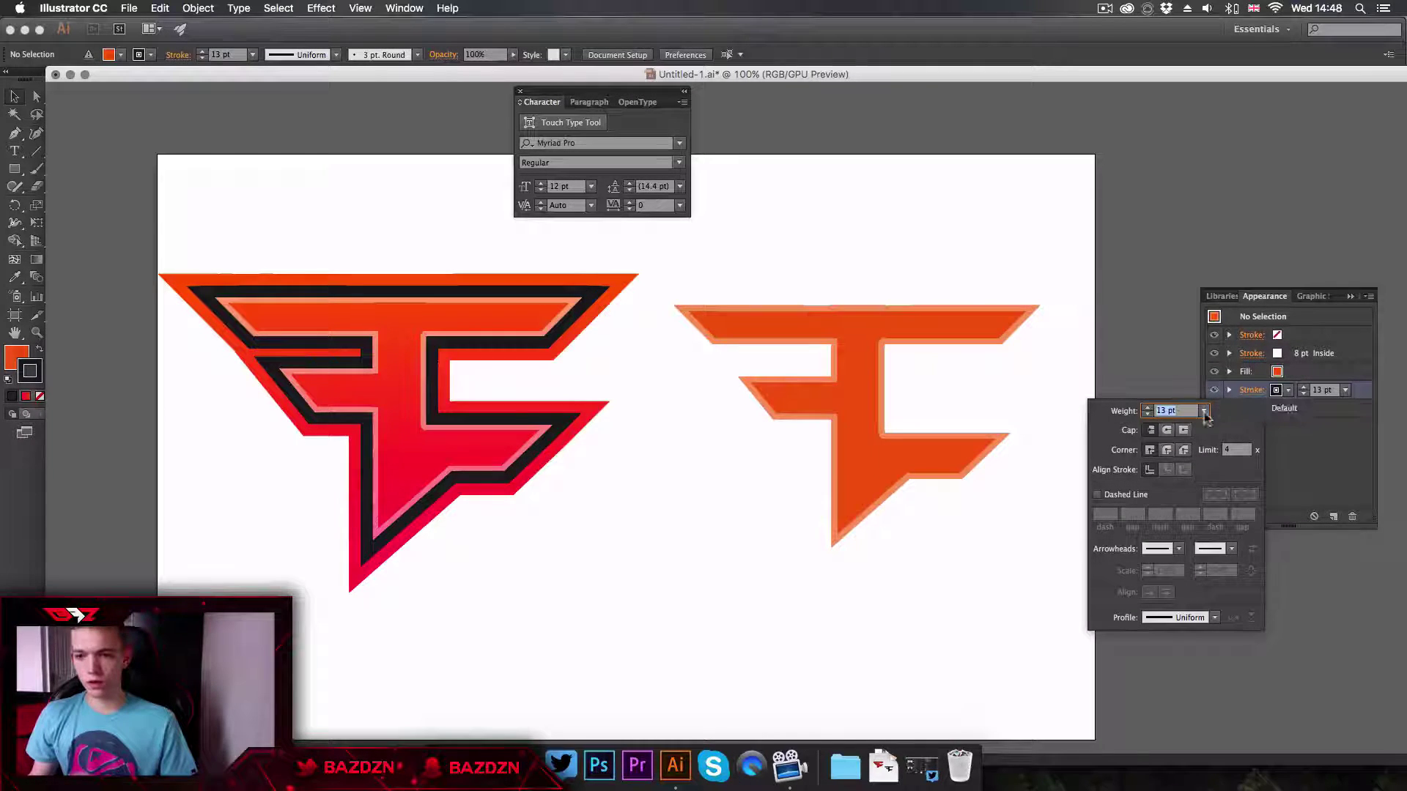
{"action": "left_click", "coordinate": [1248, 392]}
{"action": "left_click", "coordinate": [1251, 392]}
{"action": "left_click", "coordinate": [1150, 470]}
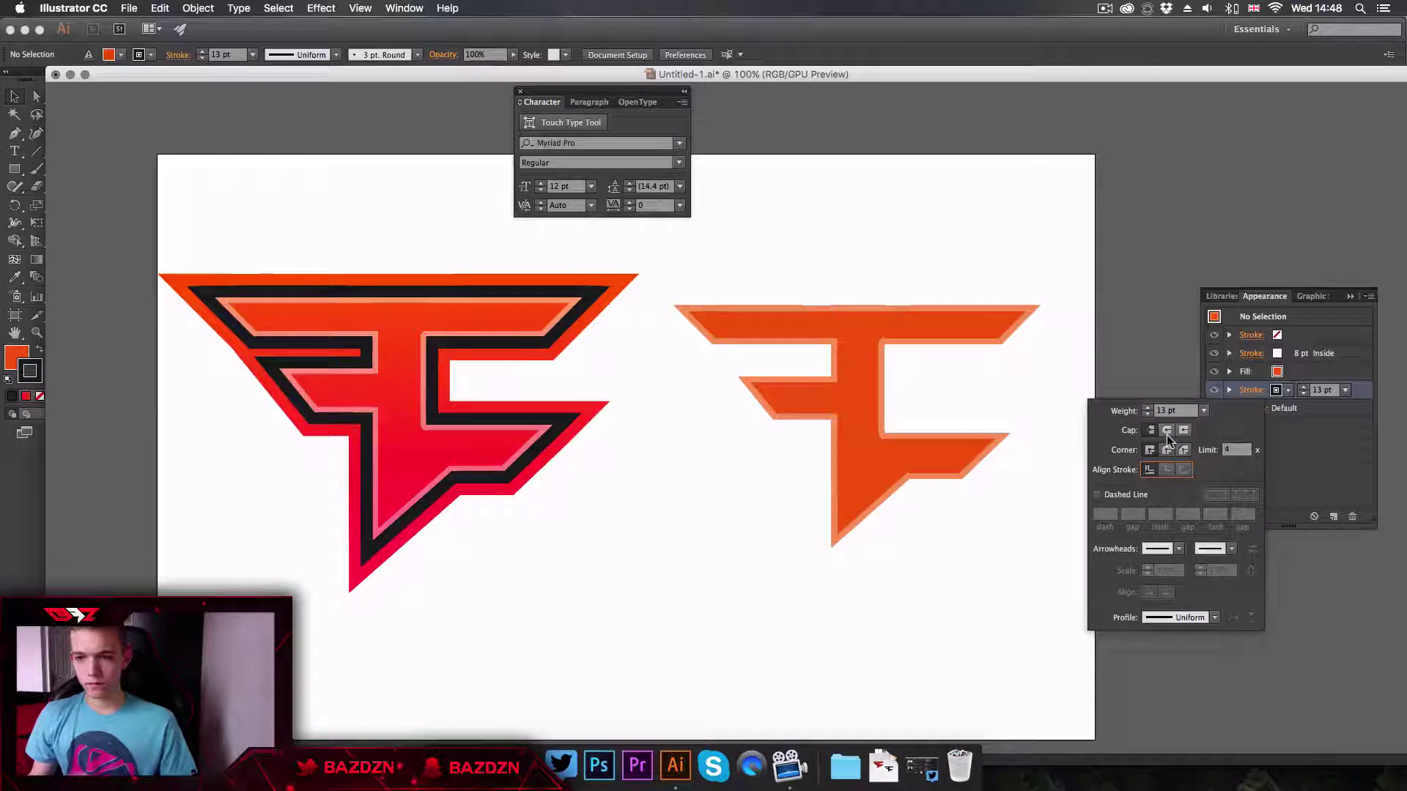
Select the orange logo, add another stroke to it and place that stroke beneath the fill
{"action": "left_click", "coordinate": [861, 376]}
{"action": "left_click", "coordinate": [1340, 366]}
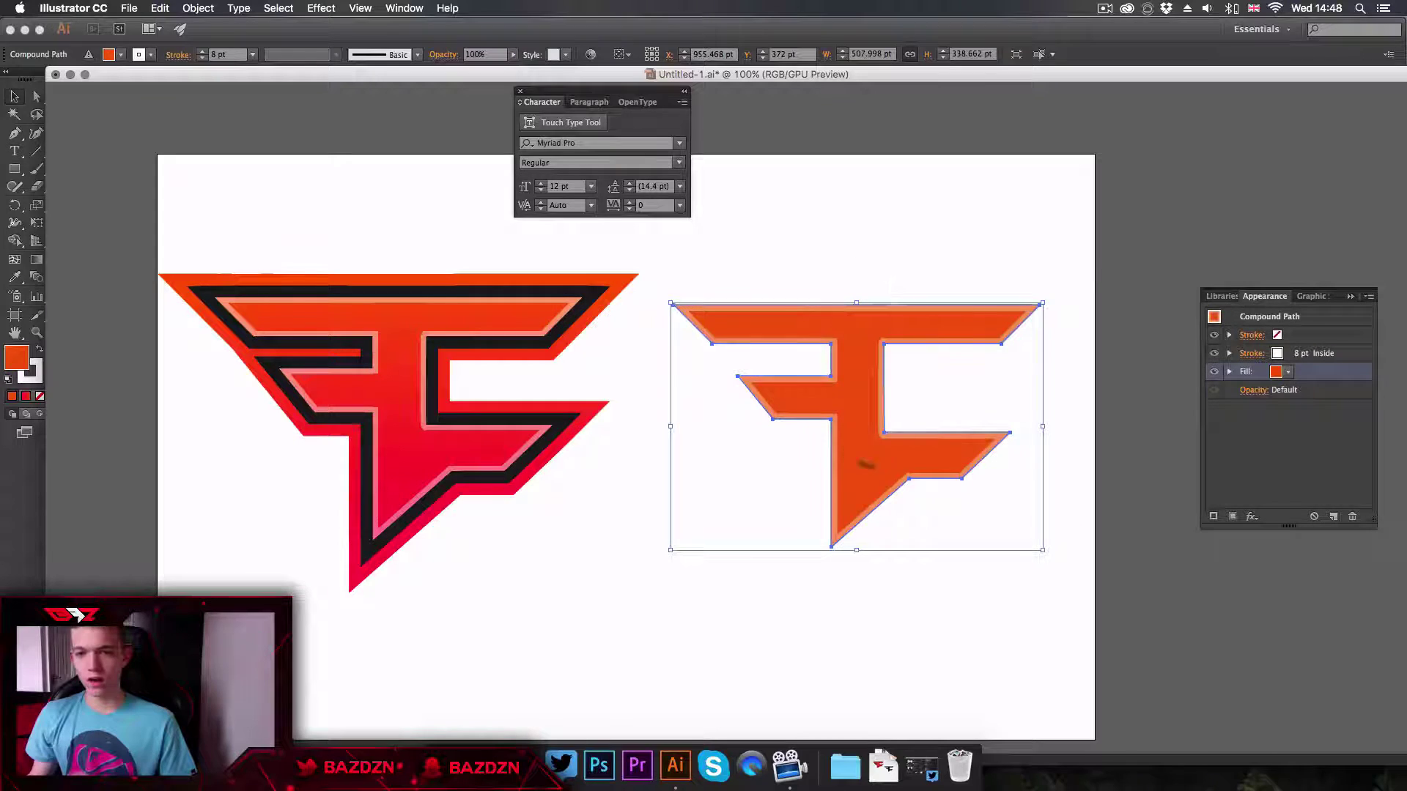
{"action": "left_click", "coordinate": [895, 251]}
{"action": "left_click", "coordinate": [909, 485]}
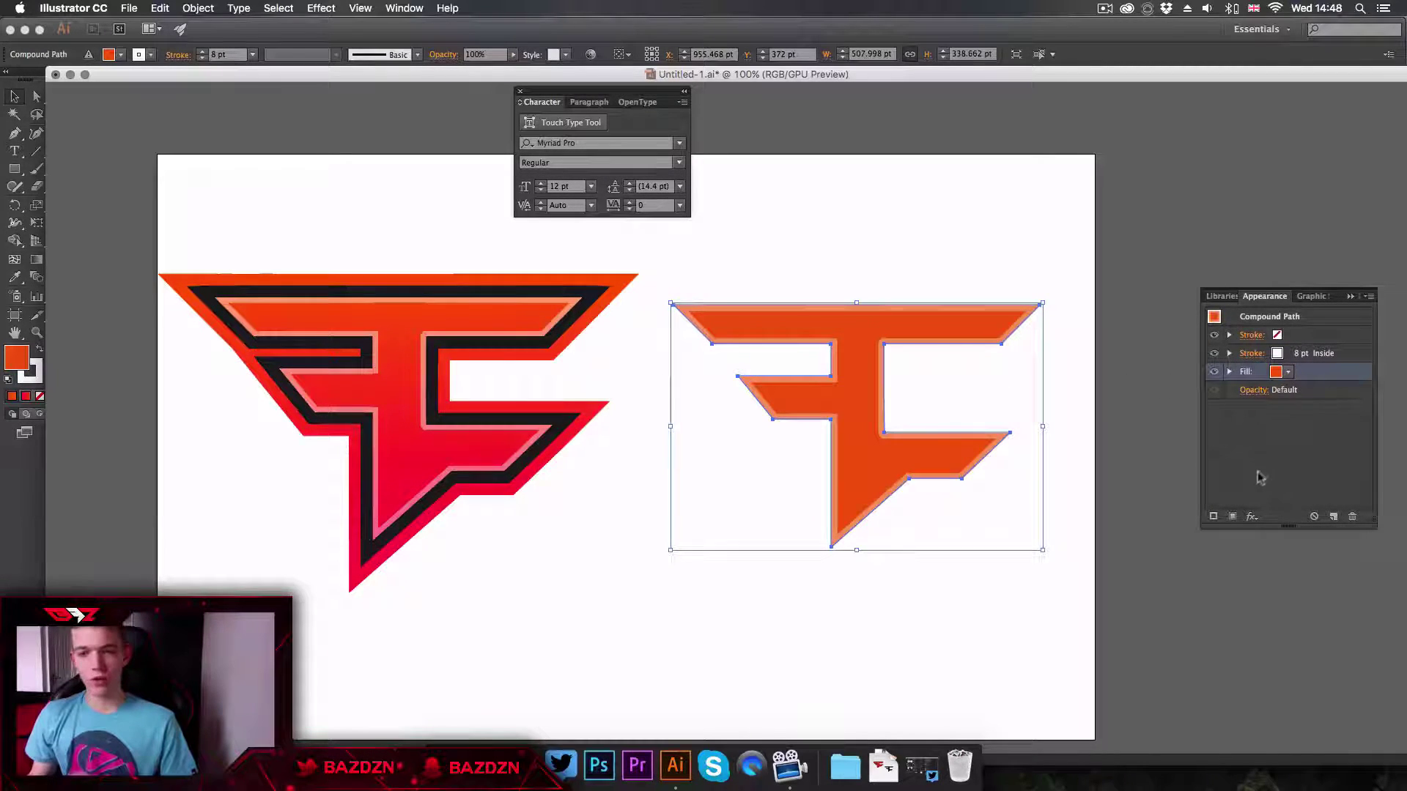
{"action": "left_click", "coordinate": [1212, 517]}
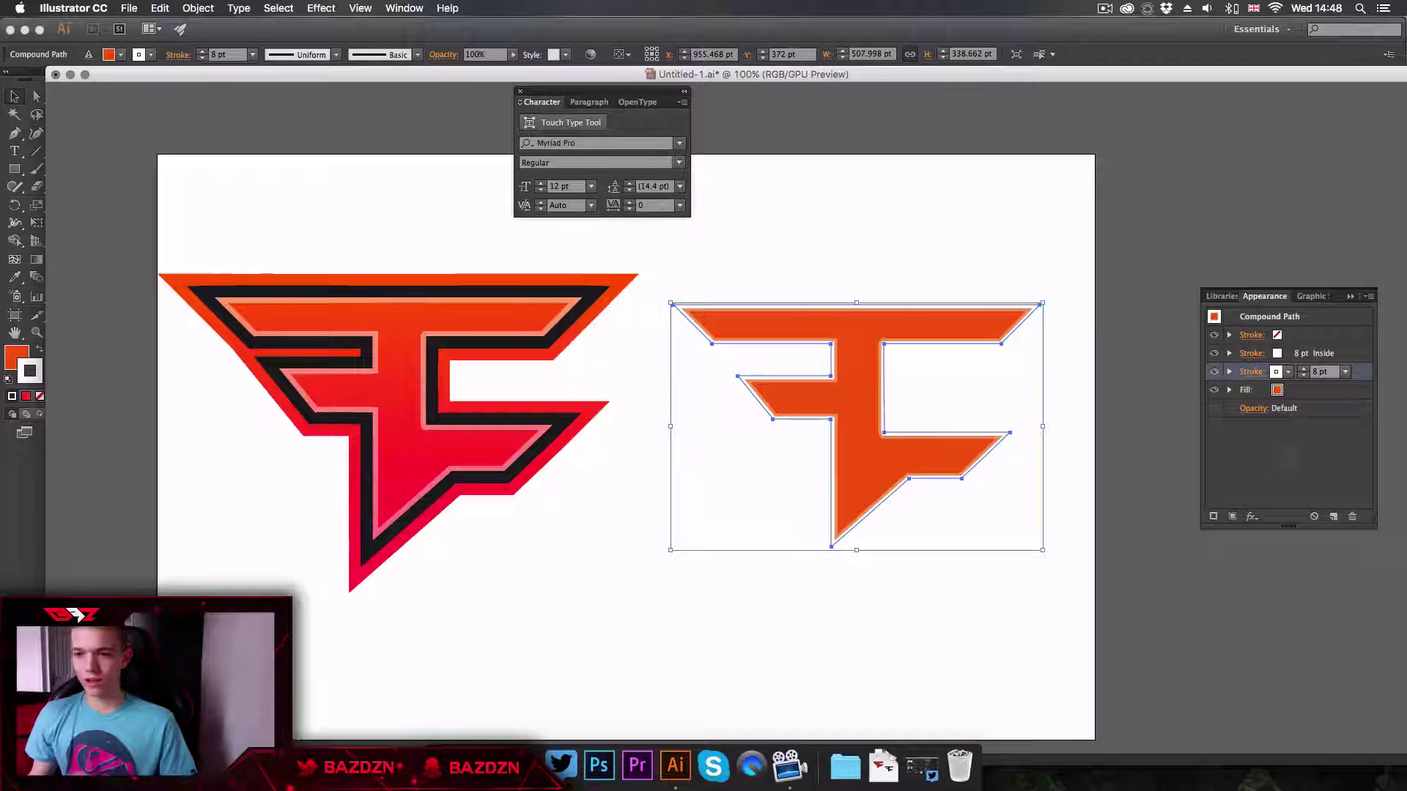
{"action": "left_click_drag", "start_coordinate": [1356, 378], "coordinate": [1356, 394]}
Set the stroke beneath the fill to 16 pt and colour it near-black 191919
{"action": "left_click", "coordinate": [1304, 388]}
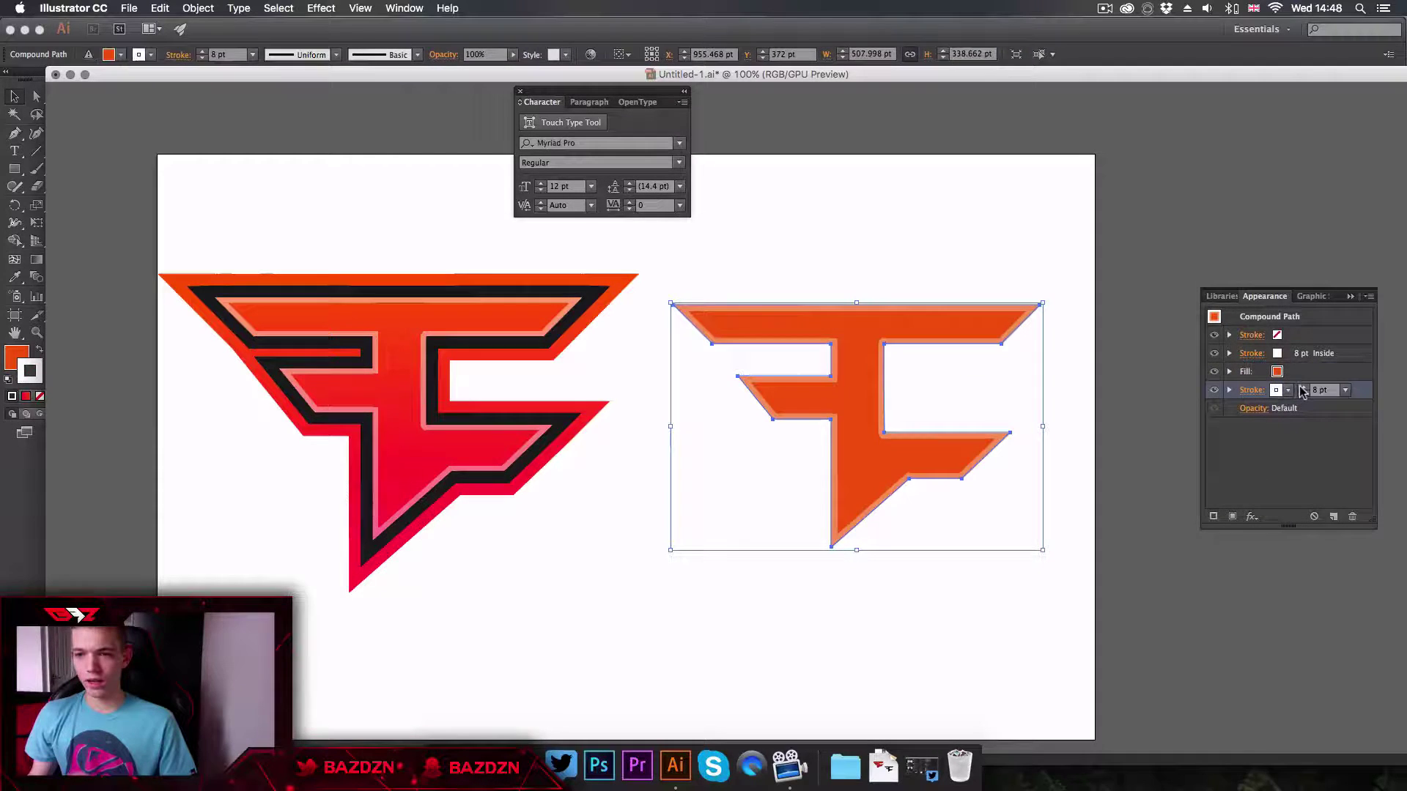
{"action": "left_click", "coordinate": [1304, 387]}
{"action": "left_click", "coordinate": [1304, 387]}
{"action": "left_click", "coordinate": [1304, 388]}
{"action": "left_click", "coordinate": [1304, 388]}
{"action": "left_click", "coordinate": [1304, 388]}
{"action": "left_click", "coordinate": [1304, 388]}
{"action": "left_click", "coordinate": [1304, 387]}
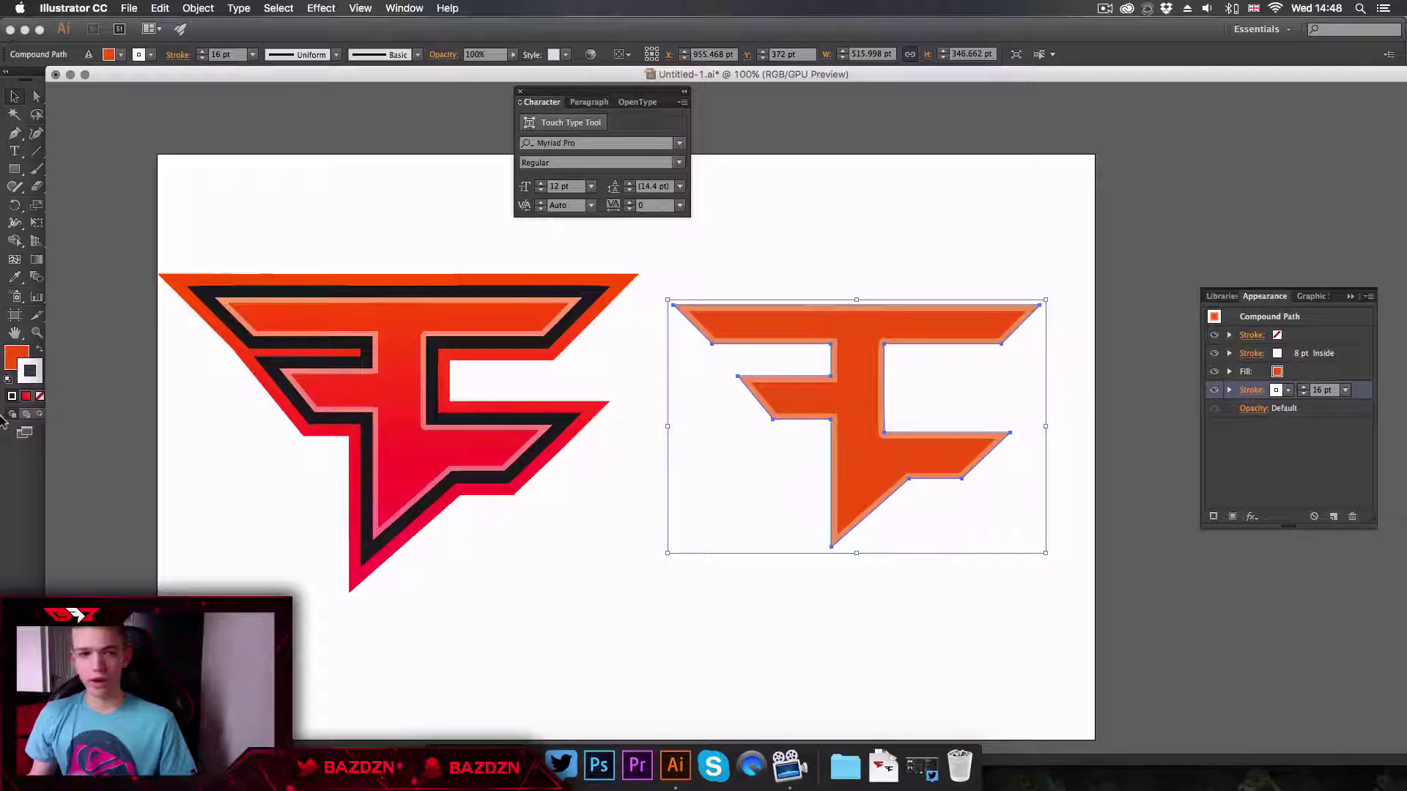
{"action": "double_click", "coordinate": [28, 365]}
{"action": "left_click", "coordinate": [11, 295]}
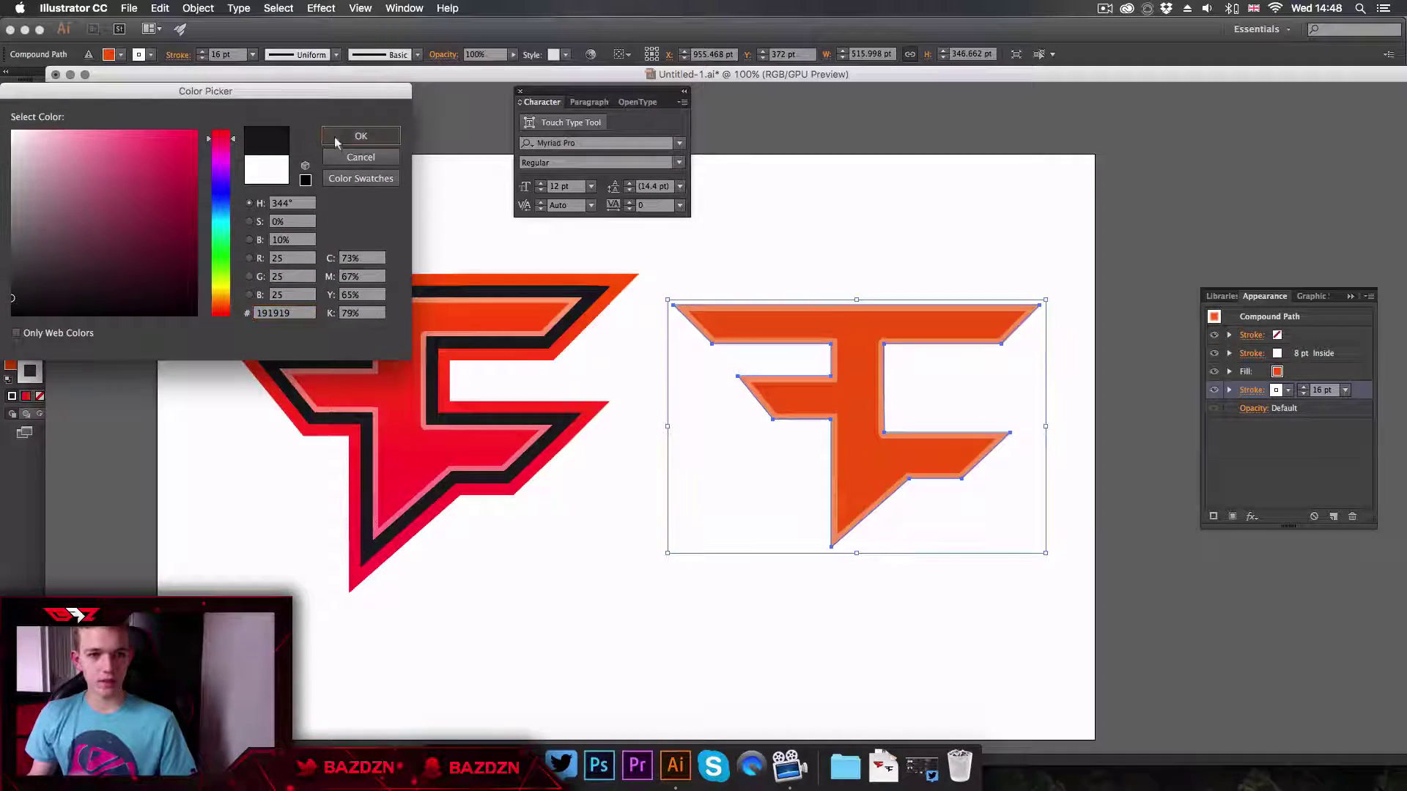
{"action": "left_click", "coordinate": [361, 136]}
Thicken the orange logo's near-black outer stroke to 23 pt and deselect the logo
{"action": "key", "text": "Up"}
{"action": "key", "text": "Up"}
{"action": "key", "text": "Up"}
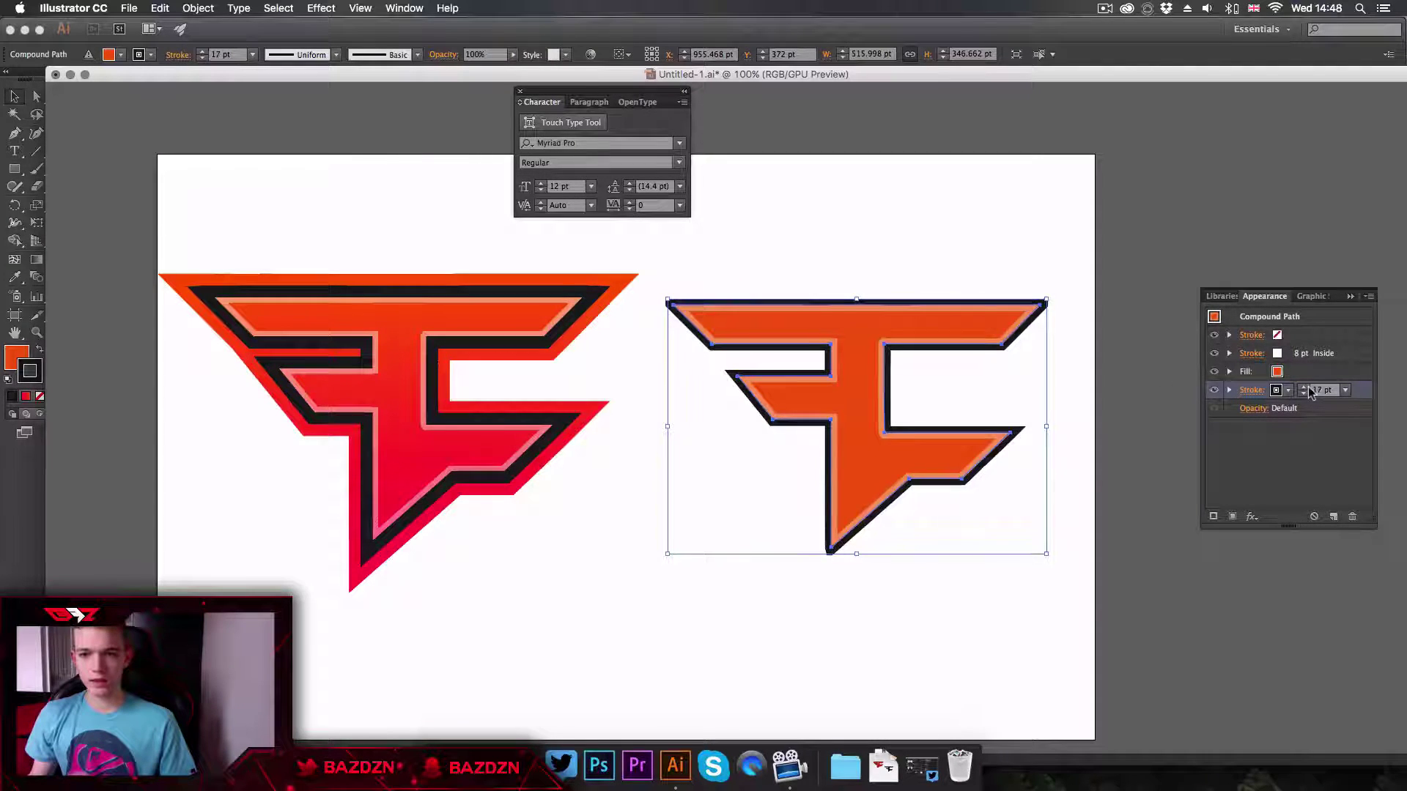
{"action": "left_click", "coordinate": [1158, 401]}
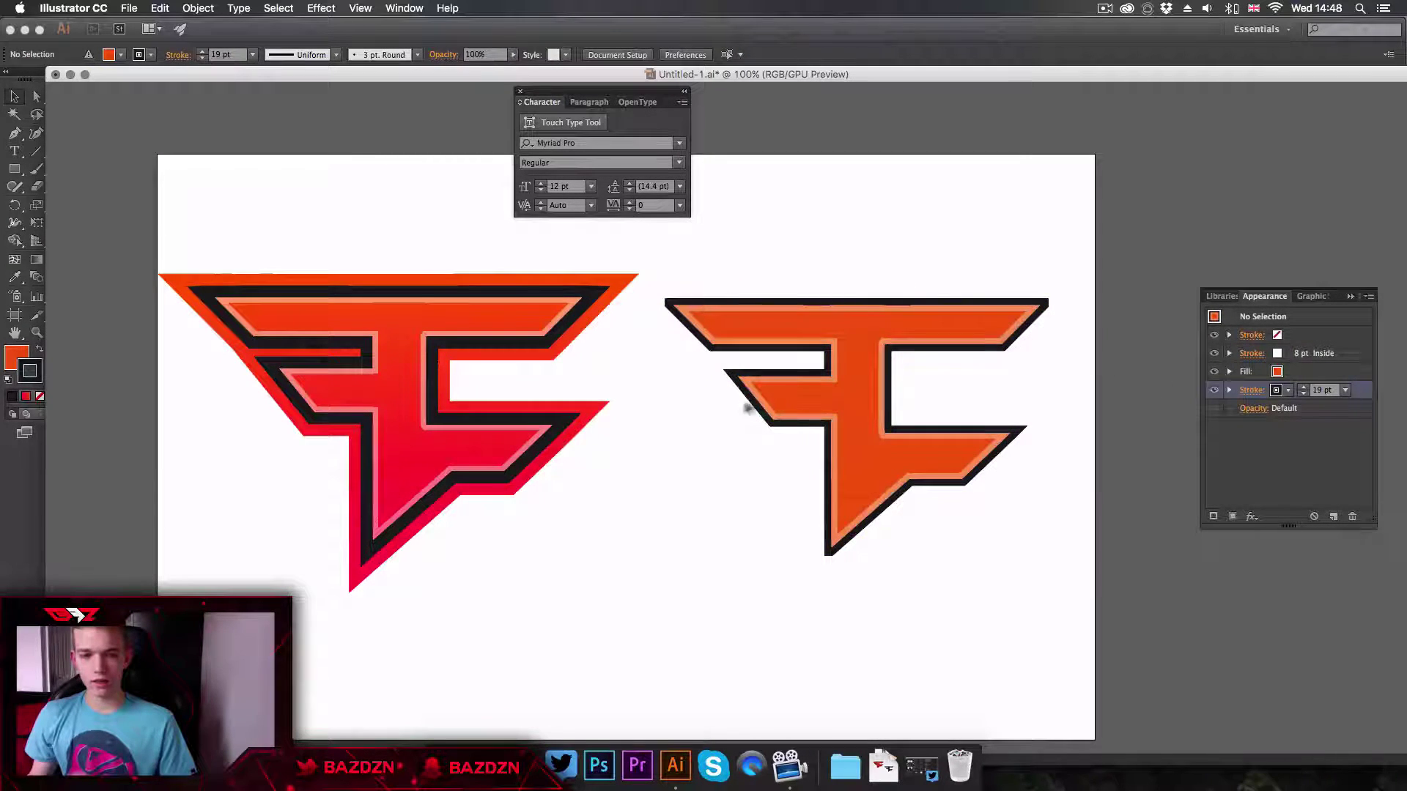
{"action": "scroll", "coordinate": [1050, 329], "scroll_direction": "right", "scroll_amount": 2}
{"action": "left_click", "coordinate": [933, 318]}
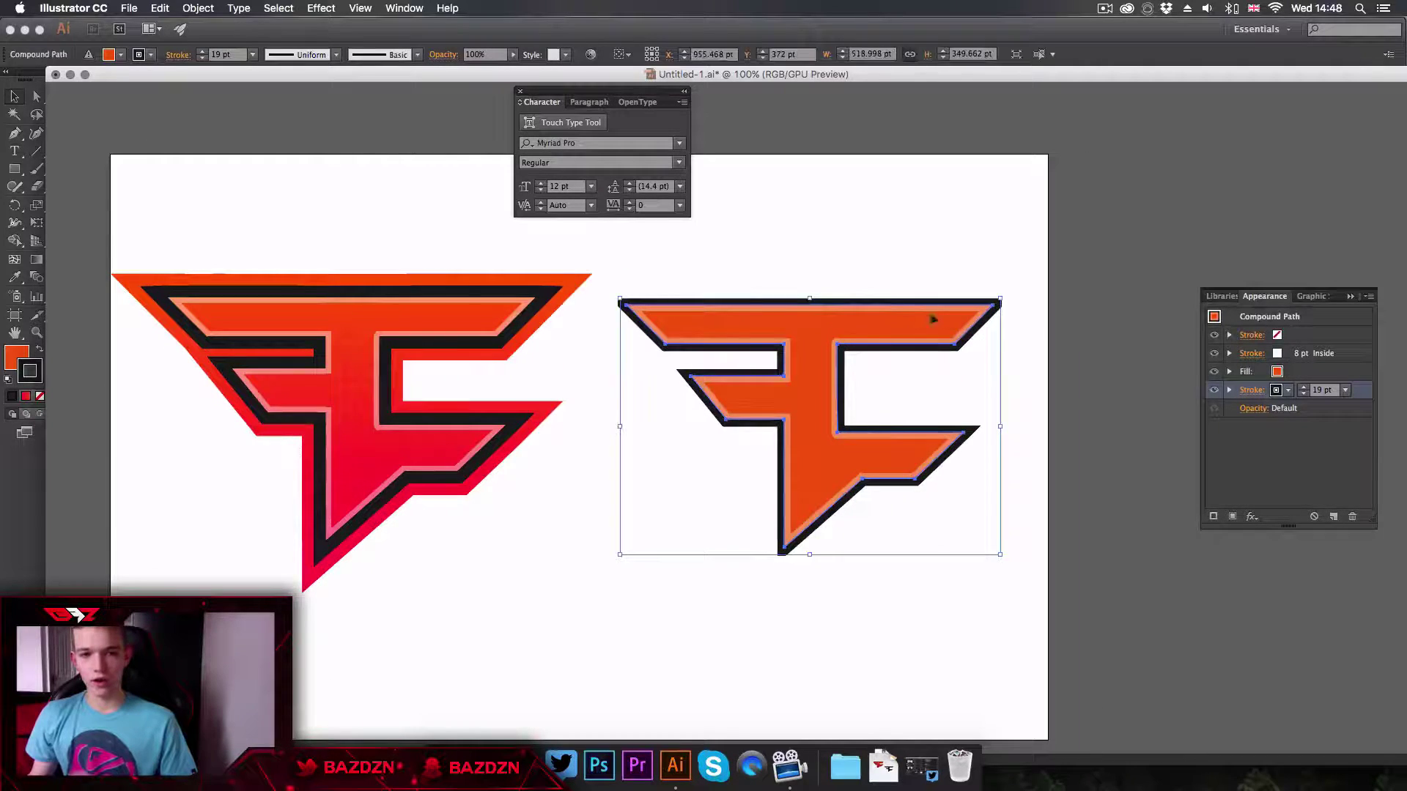
{"action": "key", "text": "Up"}
{"action": "key", "text": "Up"}
{"action": "key", "text": "Up"}
{"action": "key", "text": "Up"}
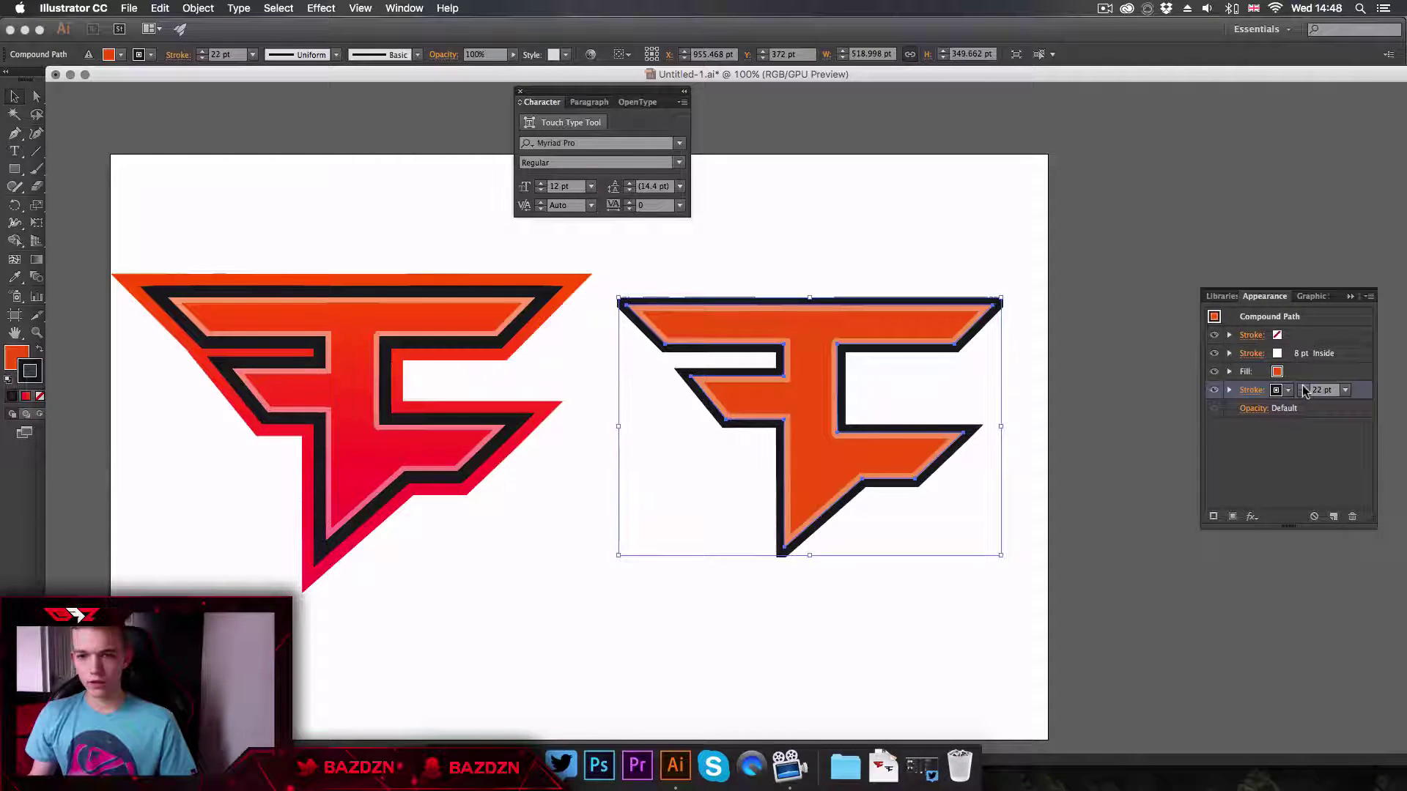
{"action": "left_click", "coordinate": [1067, 377]}
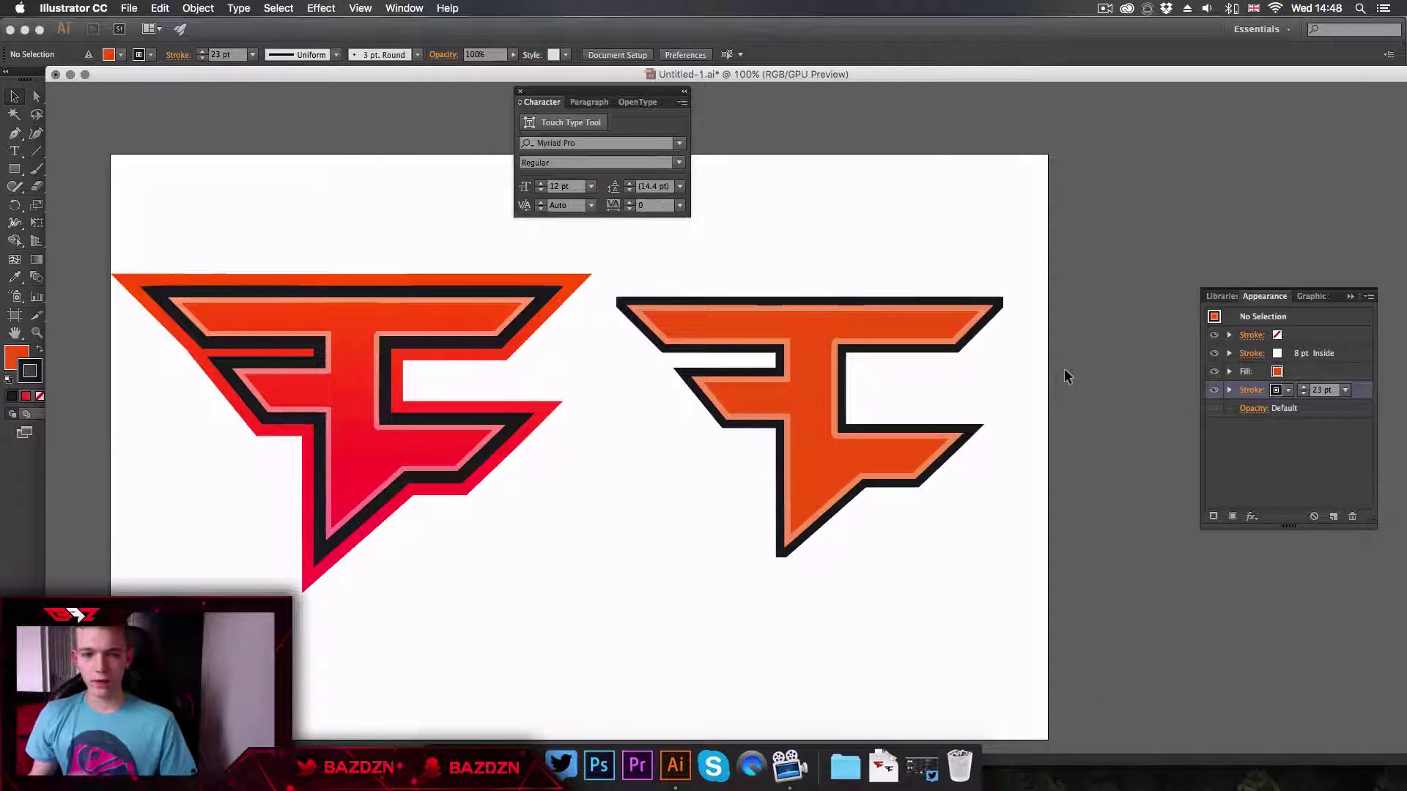
Lower the miter limit of the orange logo's near-black outer stroke to 2 and deselect the logo
{"action": "key", "text": "super+equal"}
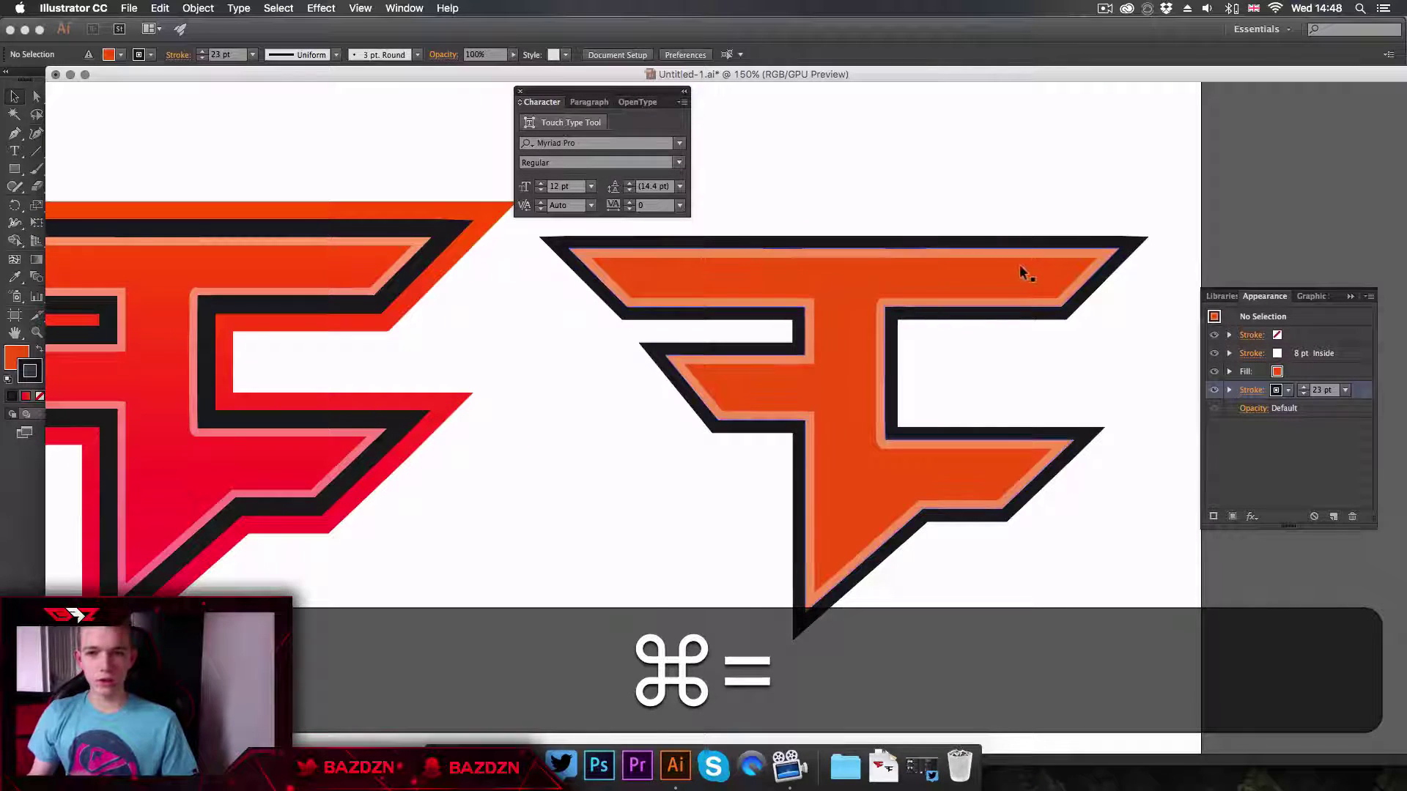
{"action": "key", "text": "super+minus"}
{"action": "key", "text": "super+equal"}
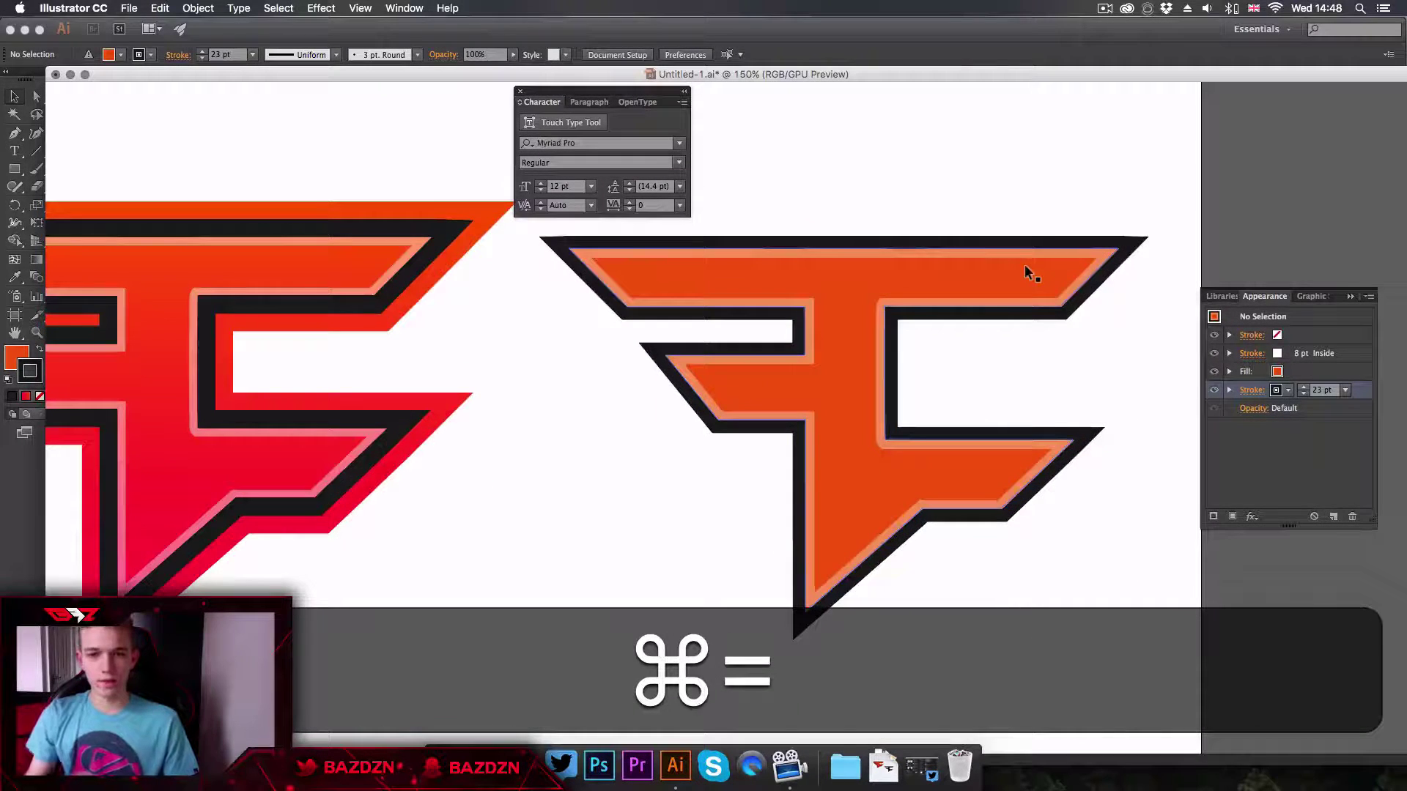
{"action": "left_click_drag", "start_coordinate": [1080, 214], "coordinate": [1122, 229]}
{"action": "left_click", "coordinate": [1161, 242]}
{"action": "left_click", "coordinate": [1133, 239]}
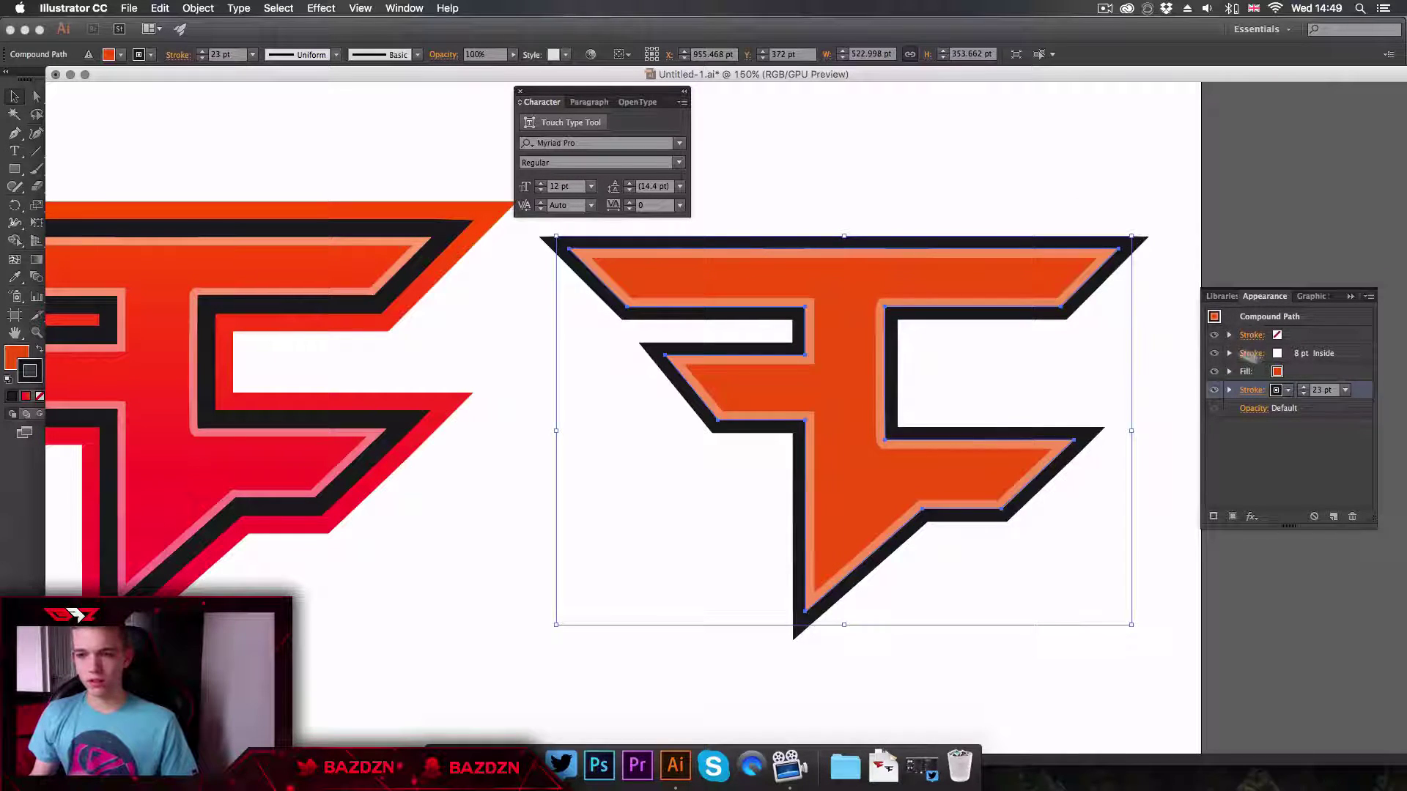
{"action": "left_click", "coordinate": [1250, 394]}
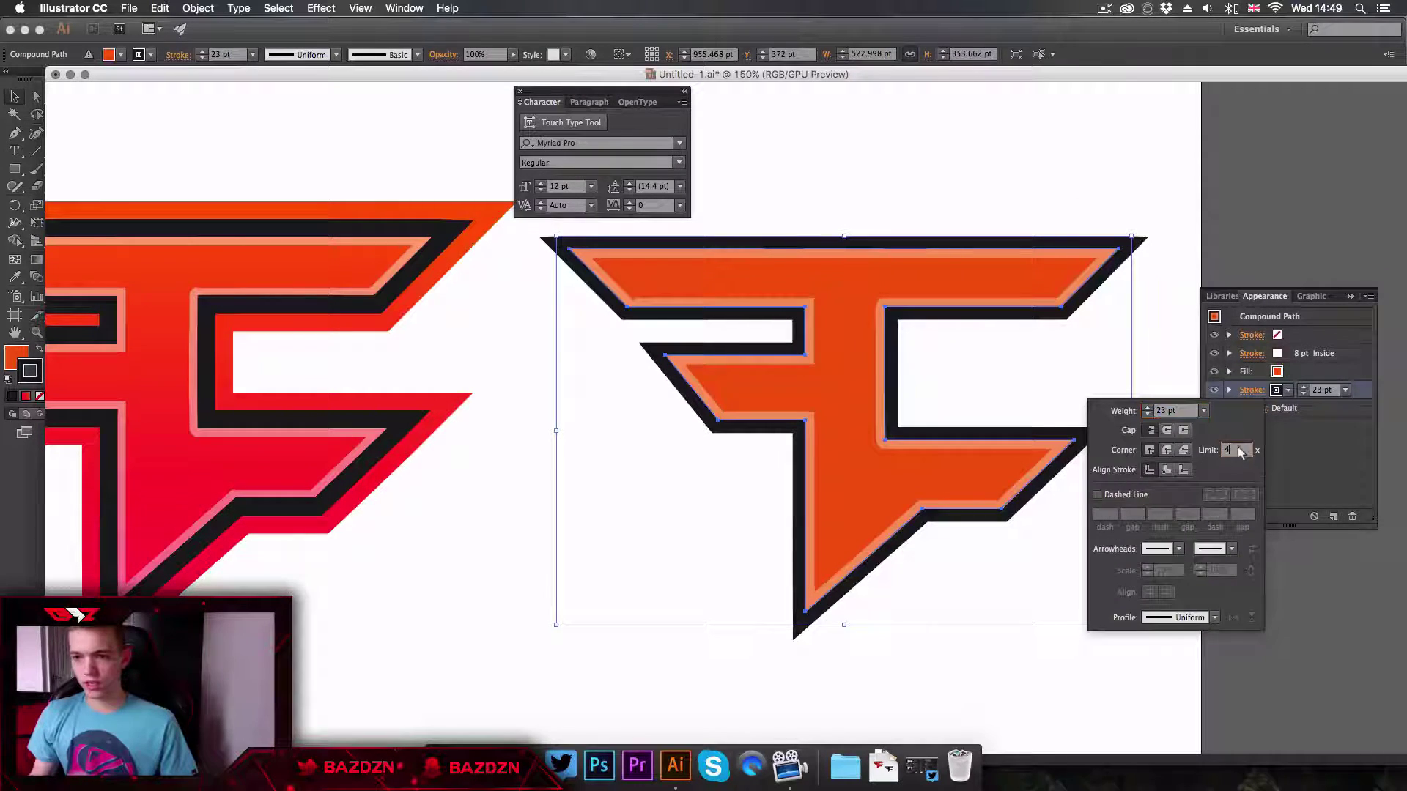
{"action": "left_click", "coordinate": [1237, 451]}
{"action": "key", "text": "Down"}
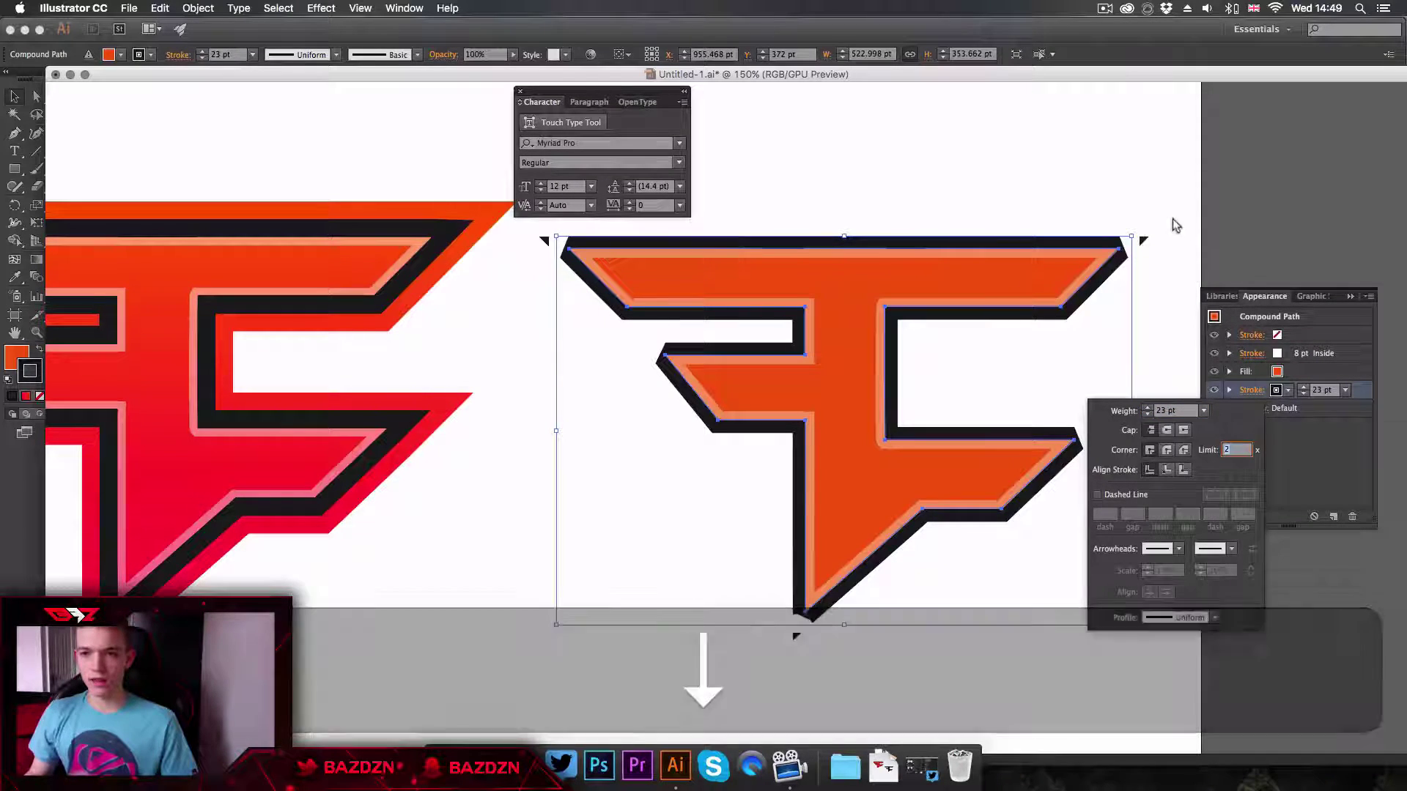
{"action": "key", "text": "super+equal"}
{"action": "left_click", "coordinate": [1174, 222]}
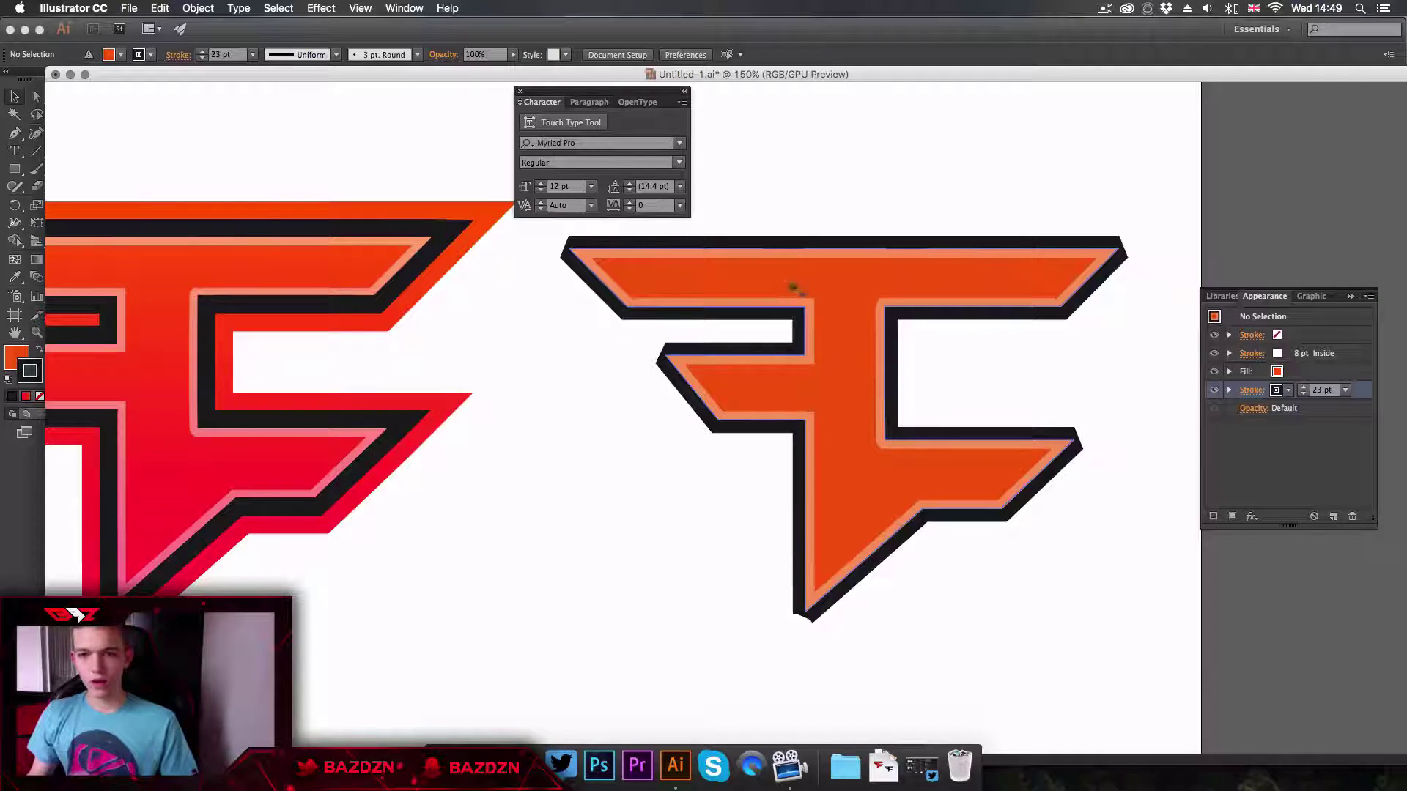
Raise the miter limit of the orange logo's near-black outer stroke to 5 and deselect the logo
{"action": "left_click", "coordinate": [902, 274]}
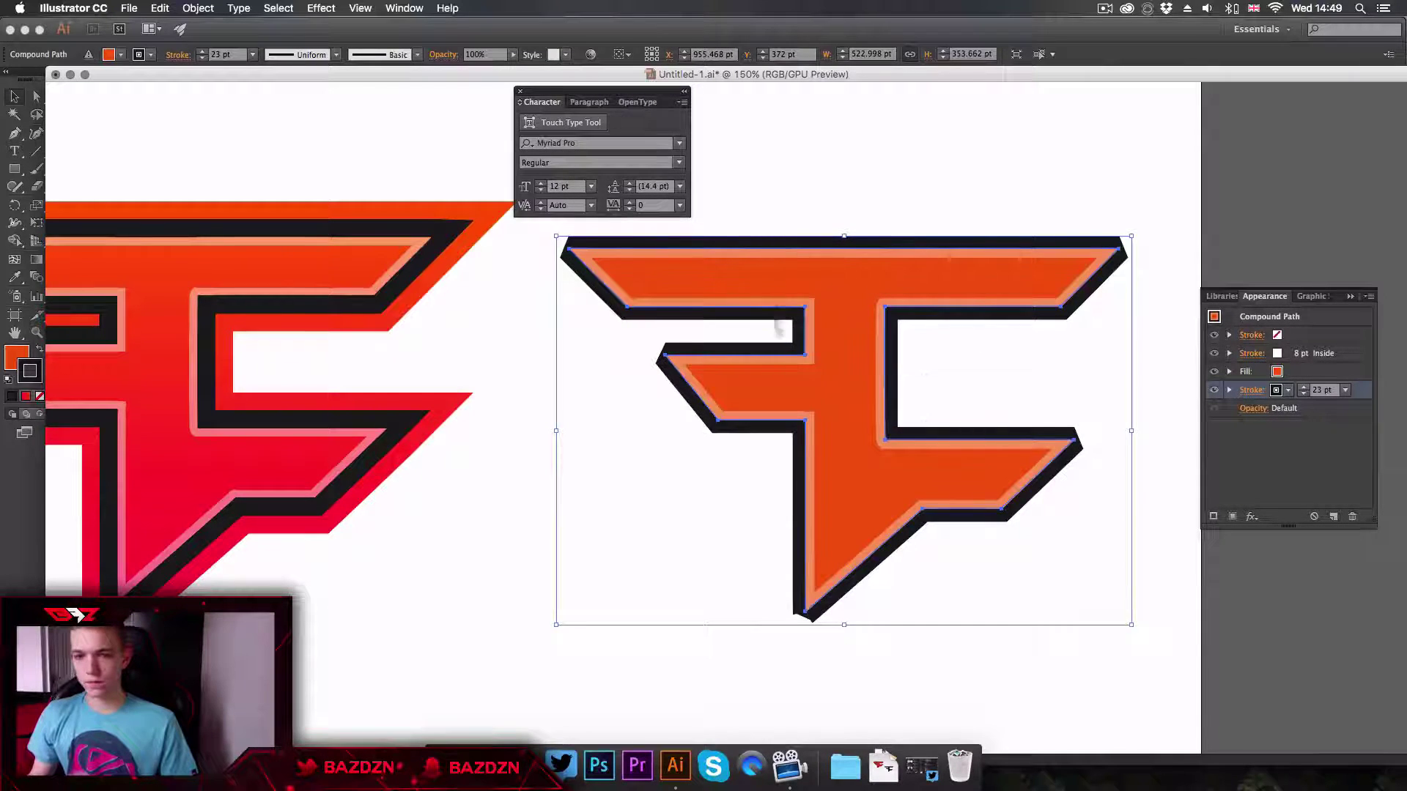
{"action": "left_click", "coordinate": [1260, 394]}
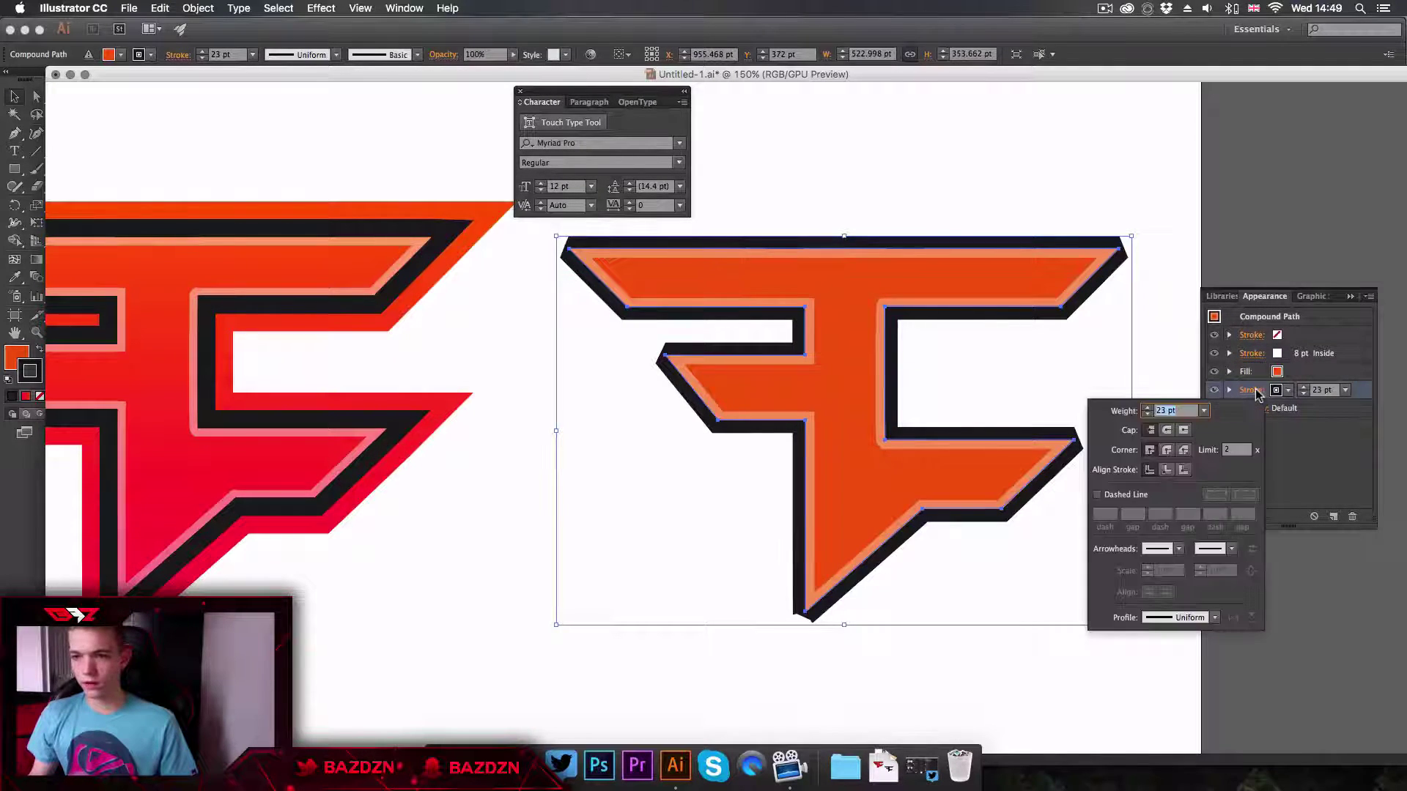
{"action": "left_click", "coordinate": [1235, 449]}
{"action": "key", "text": "Up"}
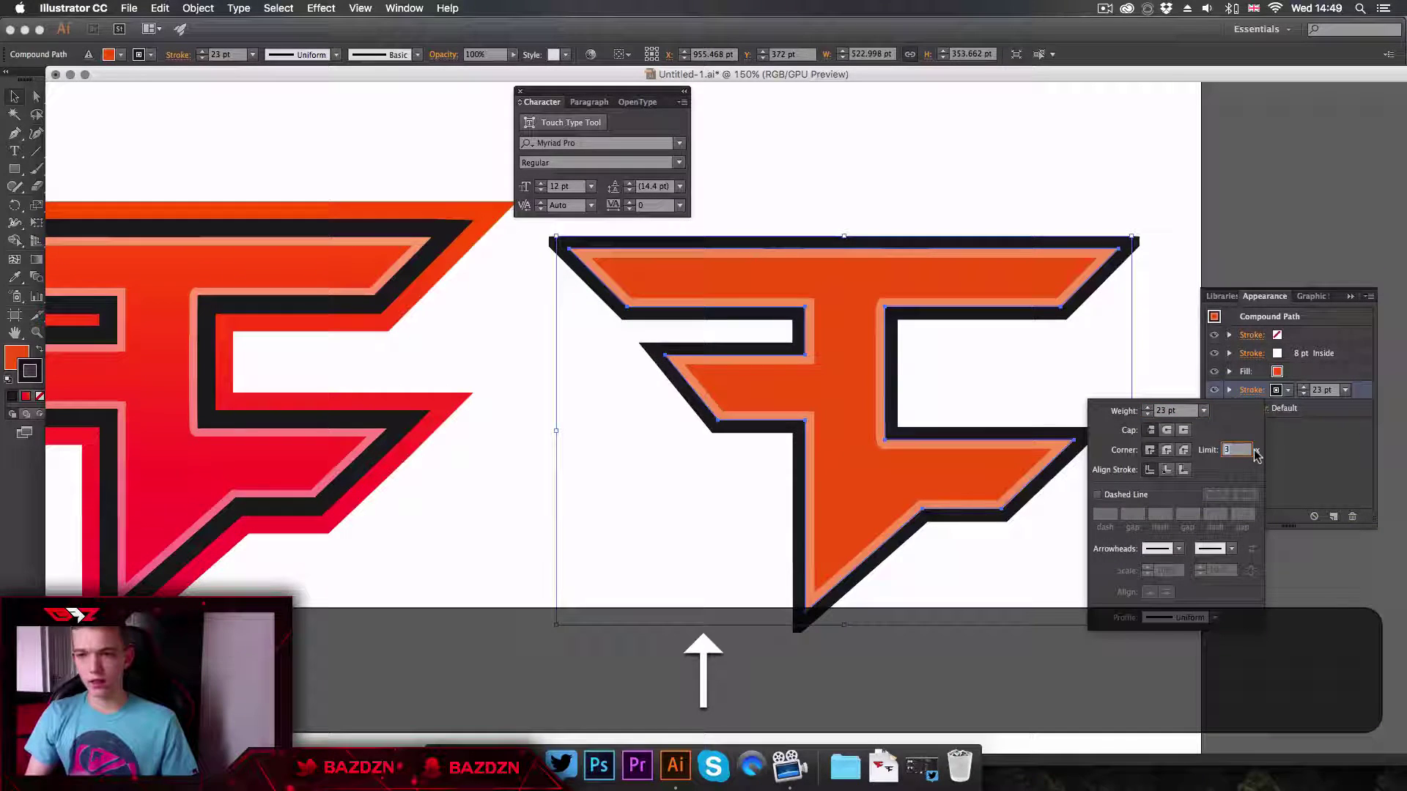
{"action": "key", "text": "Up"}
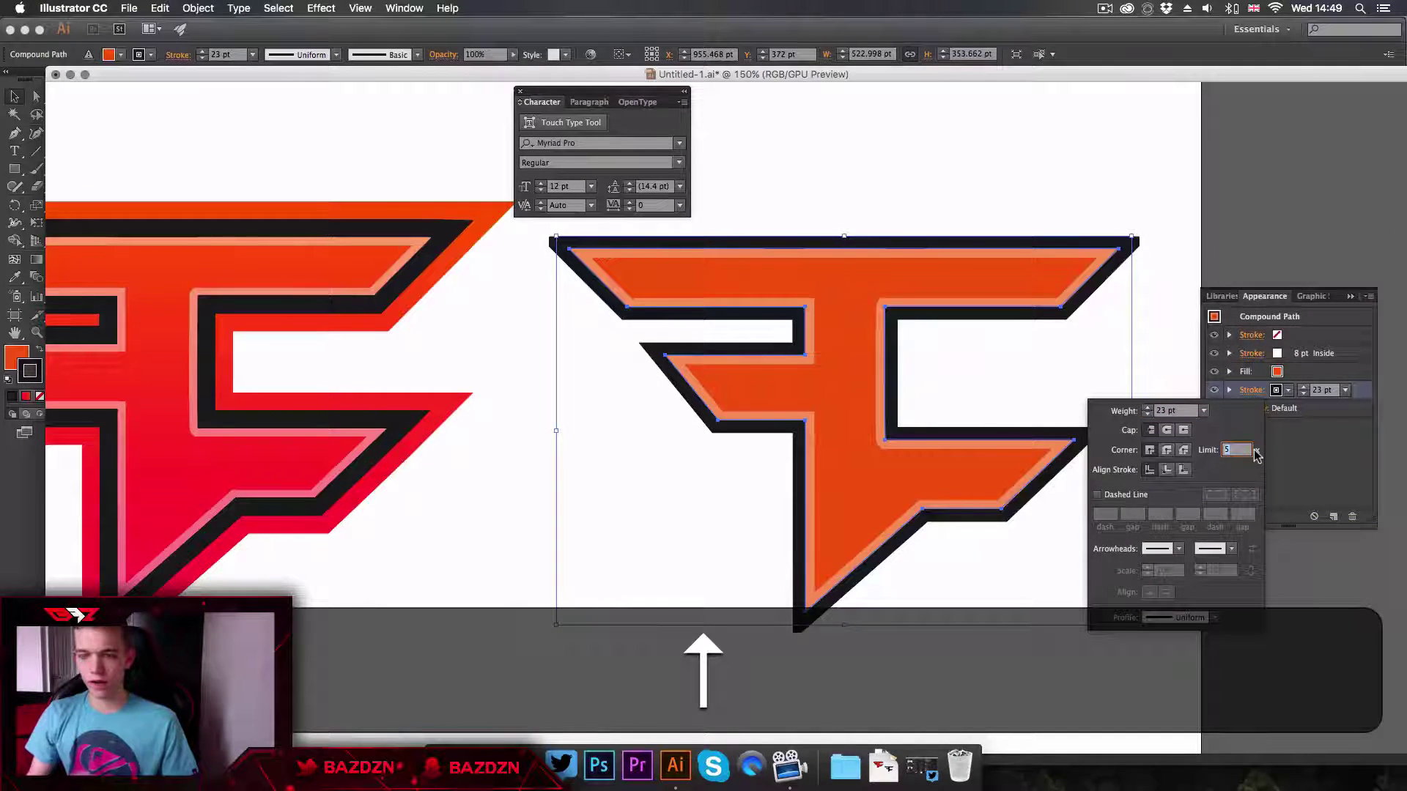
{"action": "key", "text": "Return"}
{"action": "key", "text": "super+minus"}
{"action": "key", "text": "super+equal"}
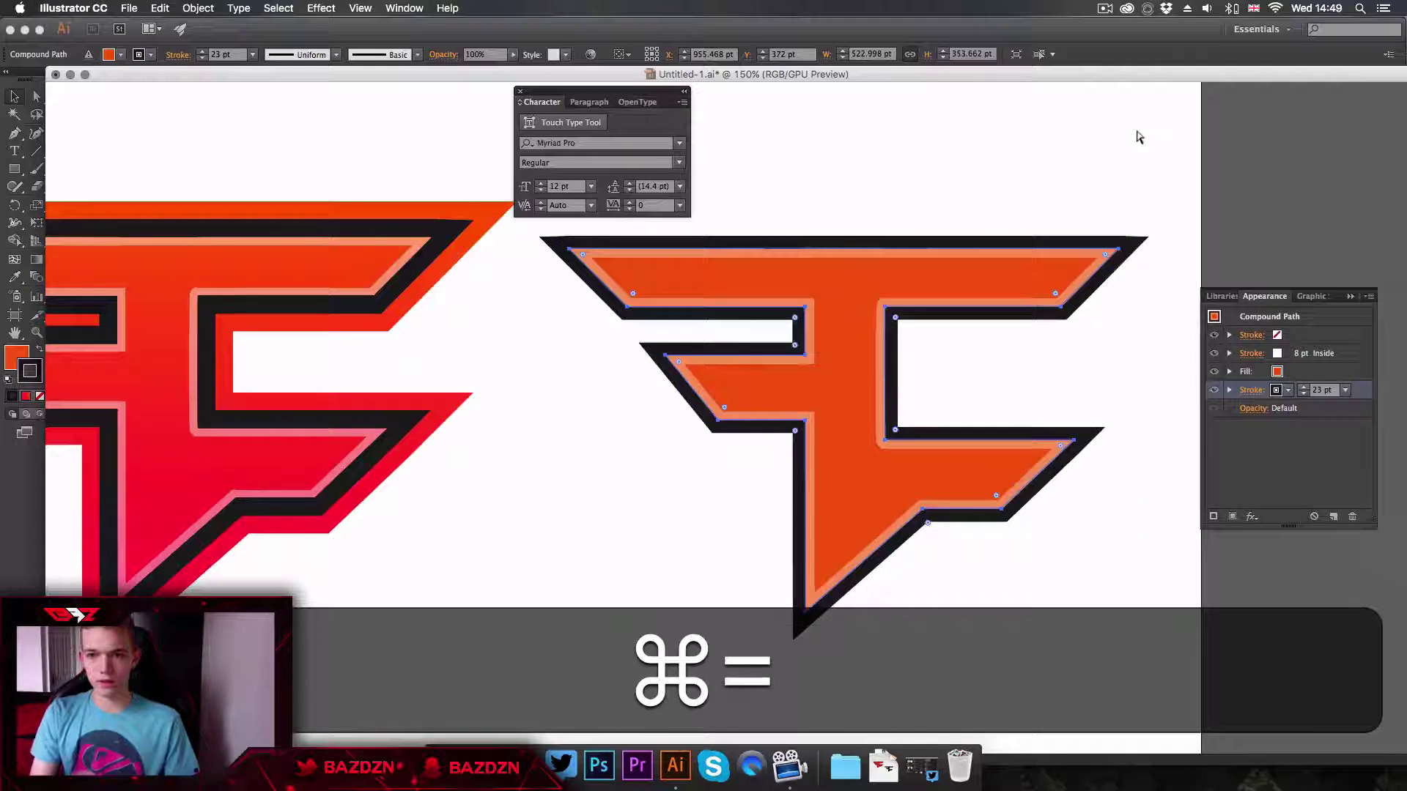
{"action": "scroll", "coordinate": [1137, 132], "scroll_direction": "right", "scroll_amount": 2}
{"action": "scroll", "coordinate": [1137, 131], "scroll_direction": "up", "scroll_amount": 1}
{"action": "left_click", "coordinate": [1109, 208]}
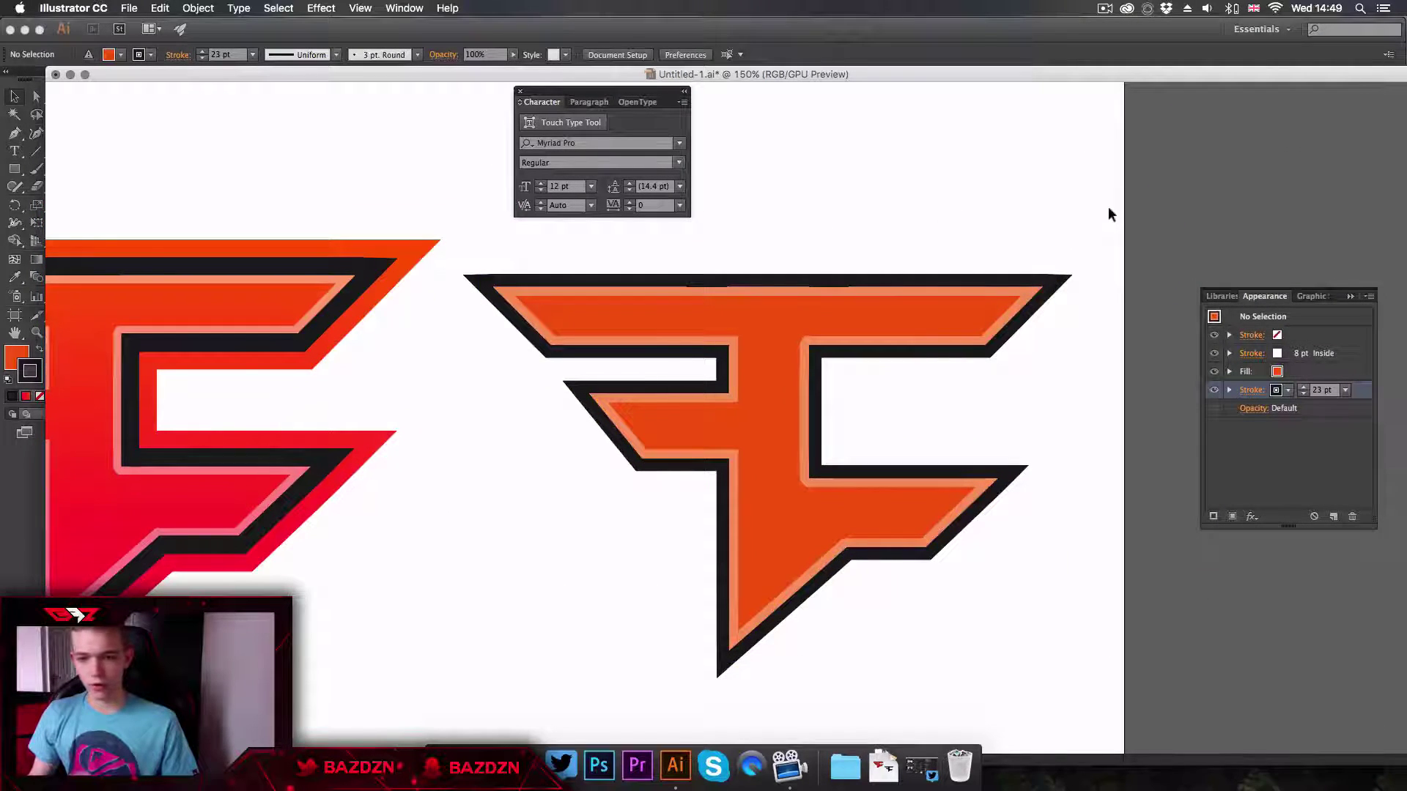
{"action": "scroll", "coordinate": [1108, 207], "scroll_direction": "right", "scroll_amount": 1}
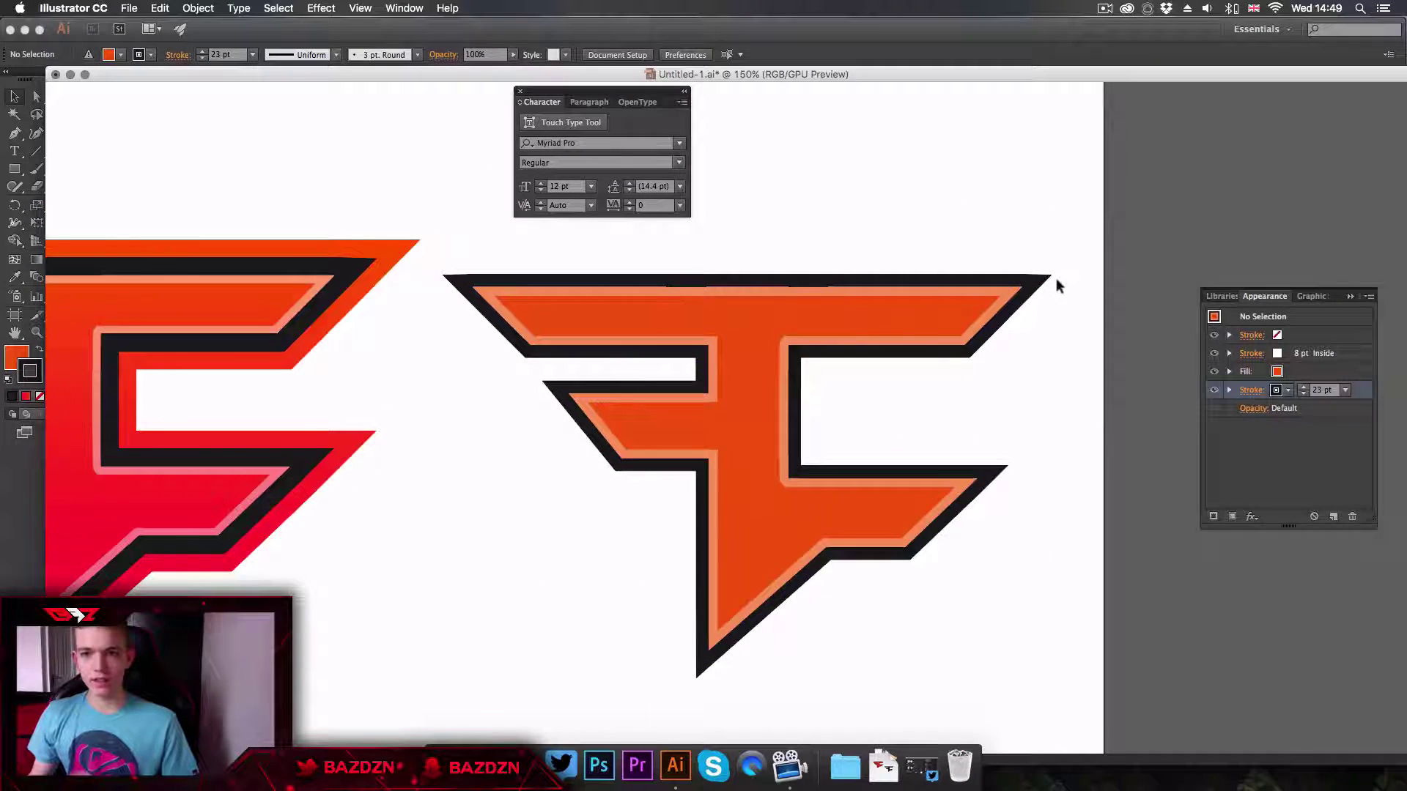
Thicken the orange logo's near-black outer stroke to 26 pt and deselect the logo
{"action": "key", "text": "super+minus"}
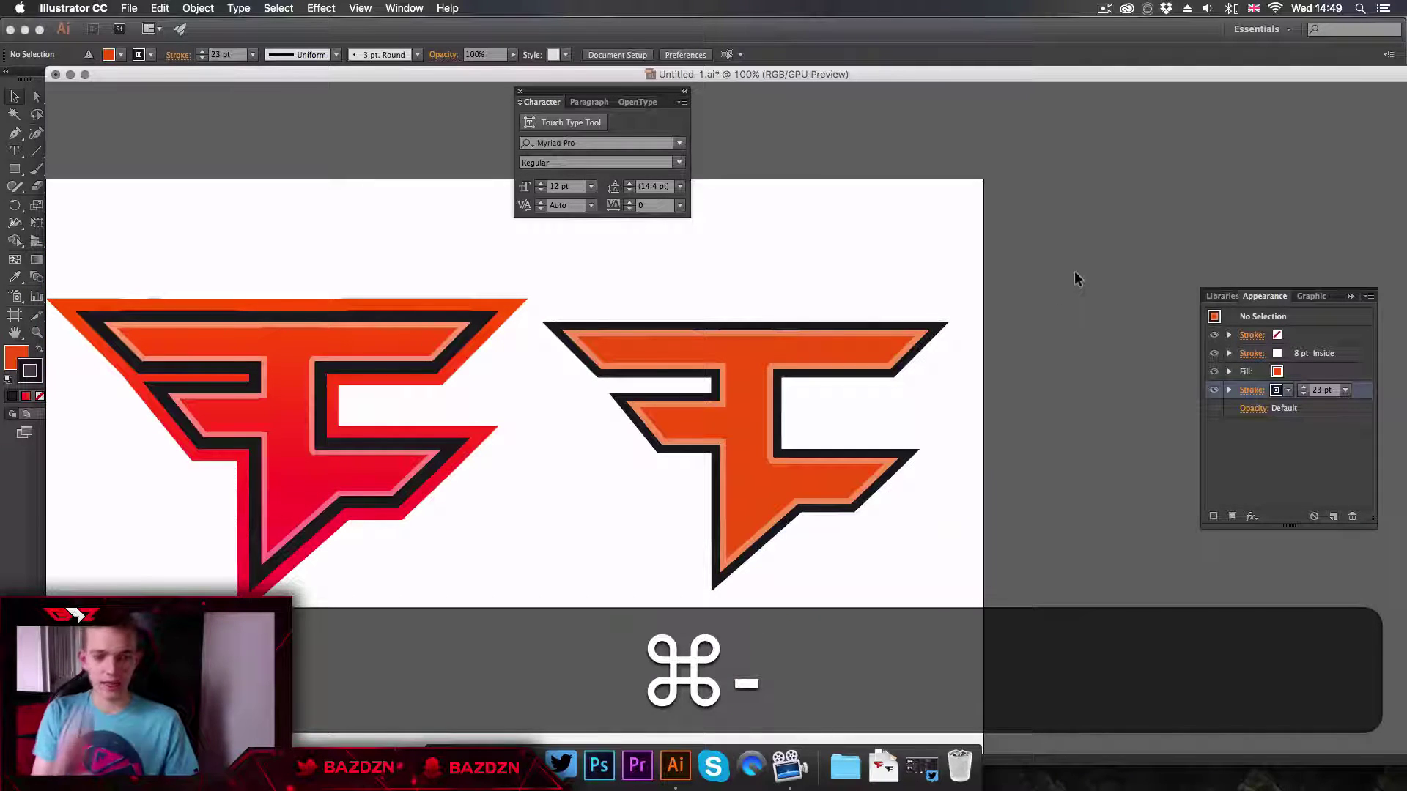
{"action": "left_click", "coordinate": [870, 327]}
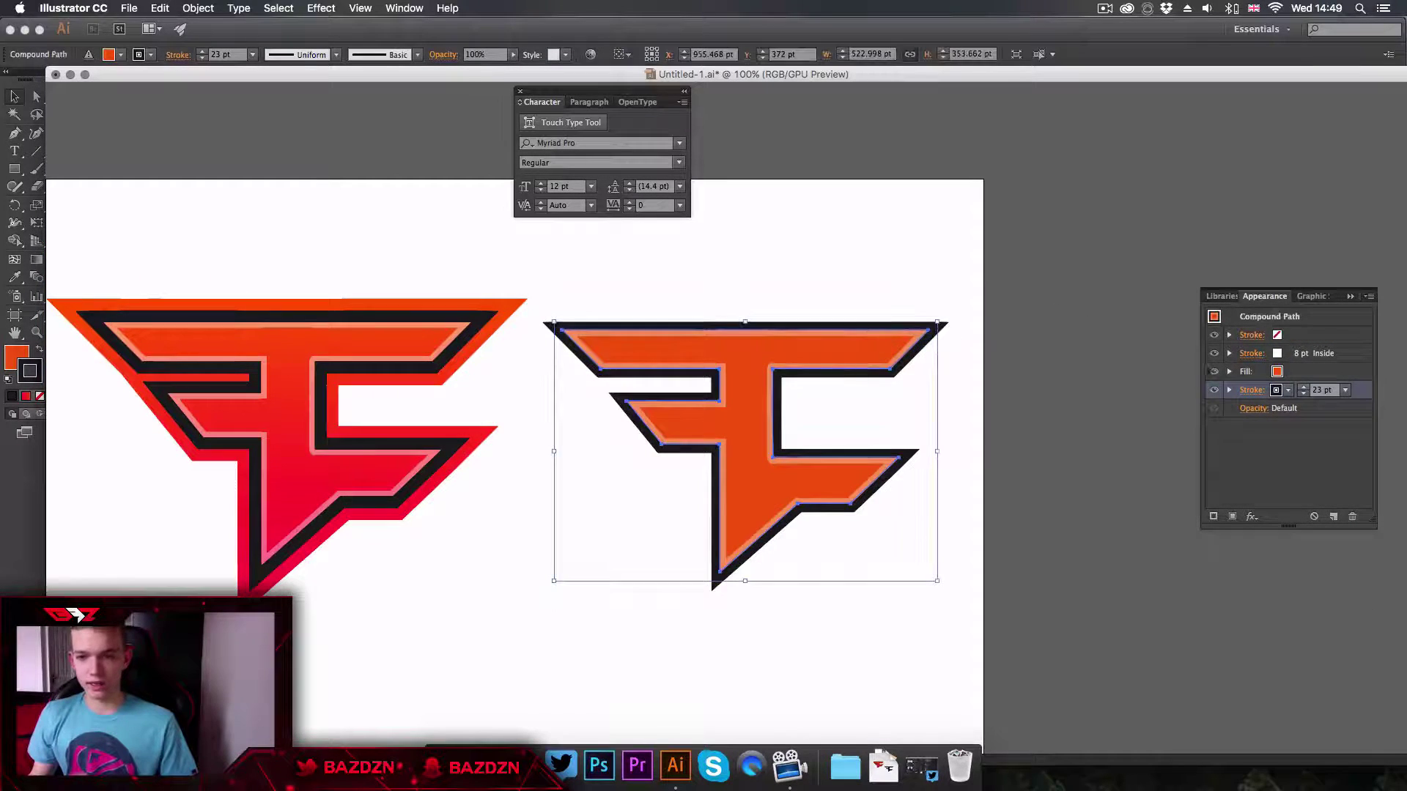
{"action": "left_click", "coordinate": [1304, 388]}
{"action": "left_click", "coordinate": [1304, 388]}
{"action": "left_click", "coordinate": [1303, 387]}
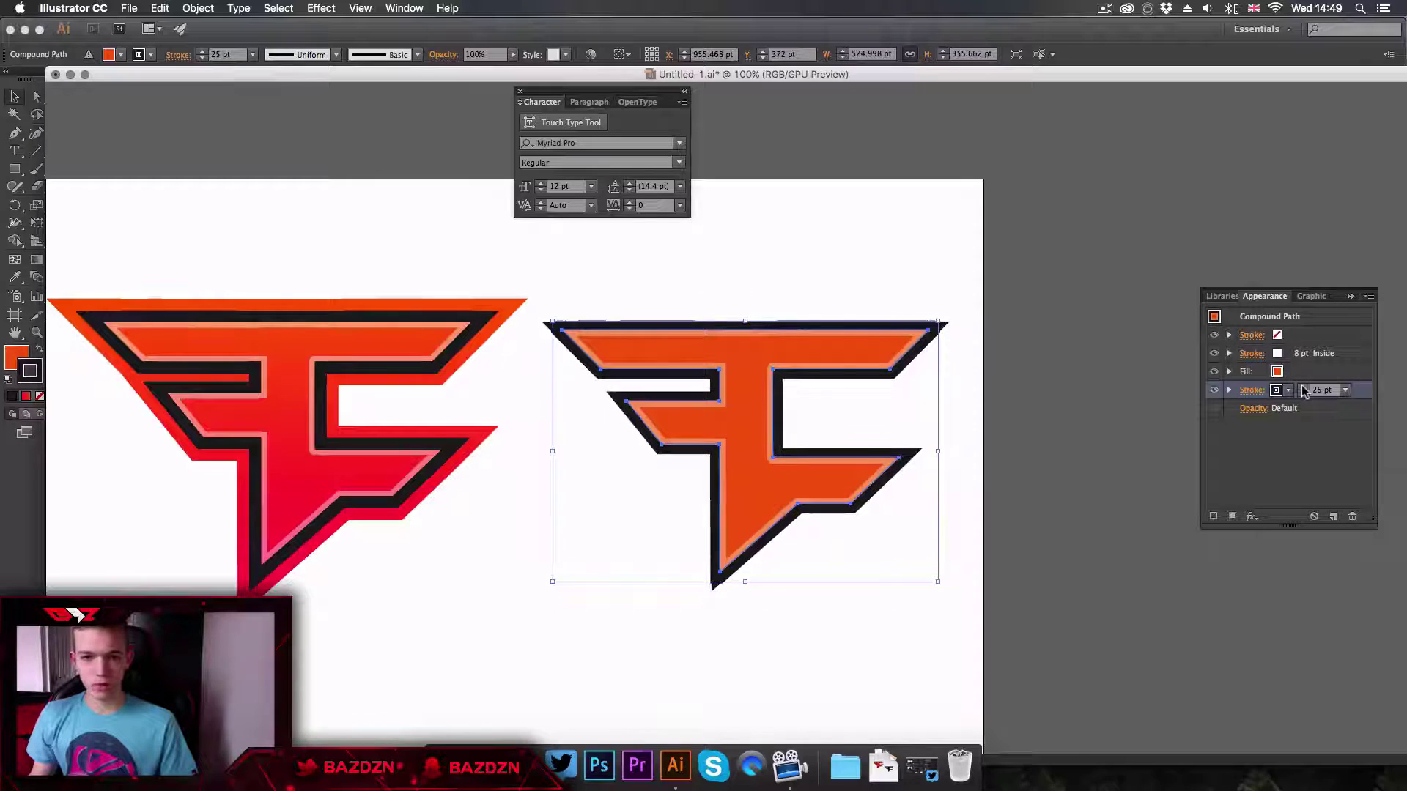
{"action": "left_click", "coordinate": [1148, 388]}
{"action": "key", "text": "super+minus"}
{"action": "key", "text": "super+equal"}
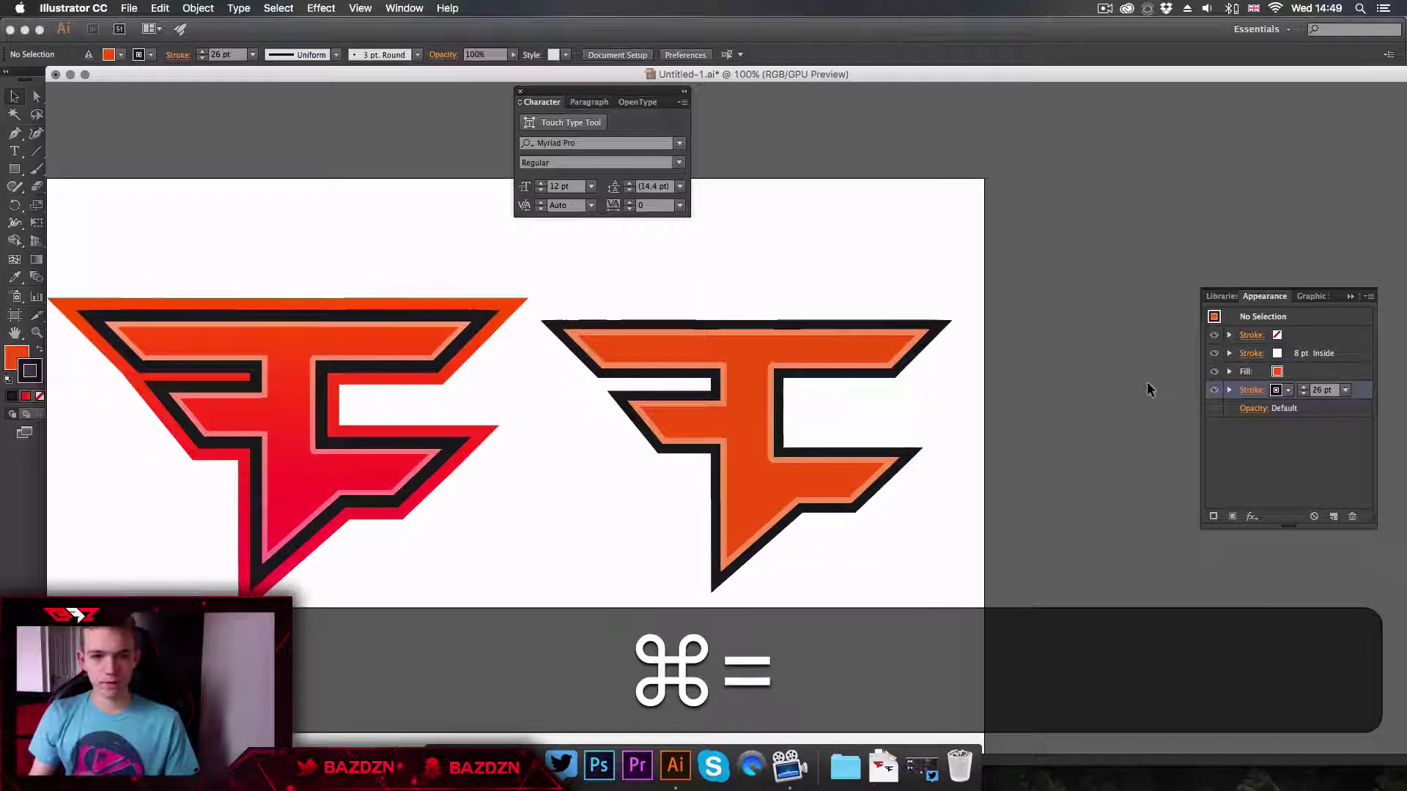
{"action": "scroll", "coordinate": [996, 360], "scroll_direction": "left", "scroll_amount": 3}
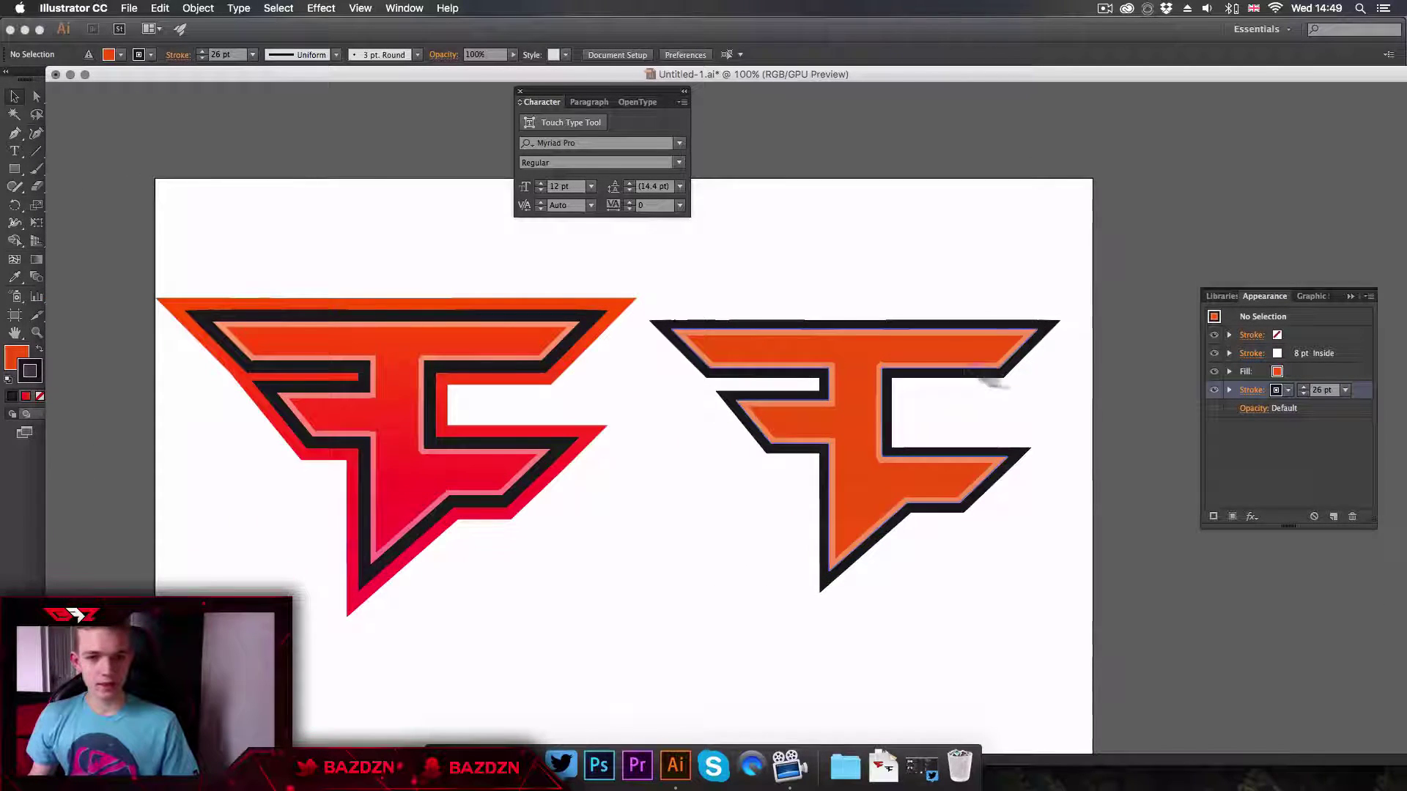
{"action": "left_click", "coordinate": [1311, 405]}
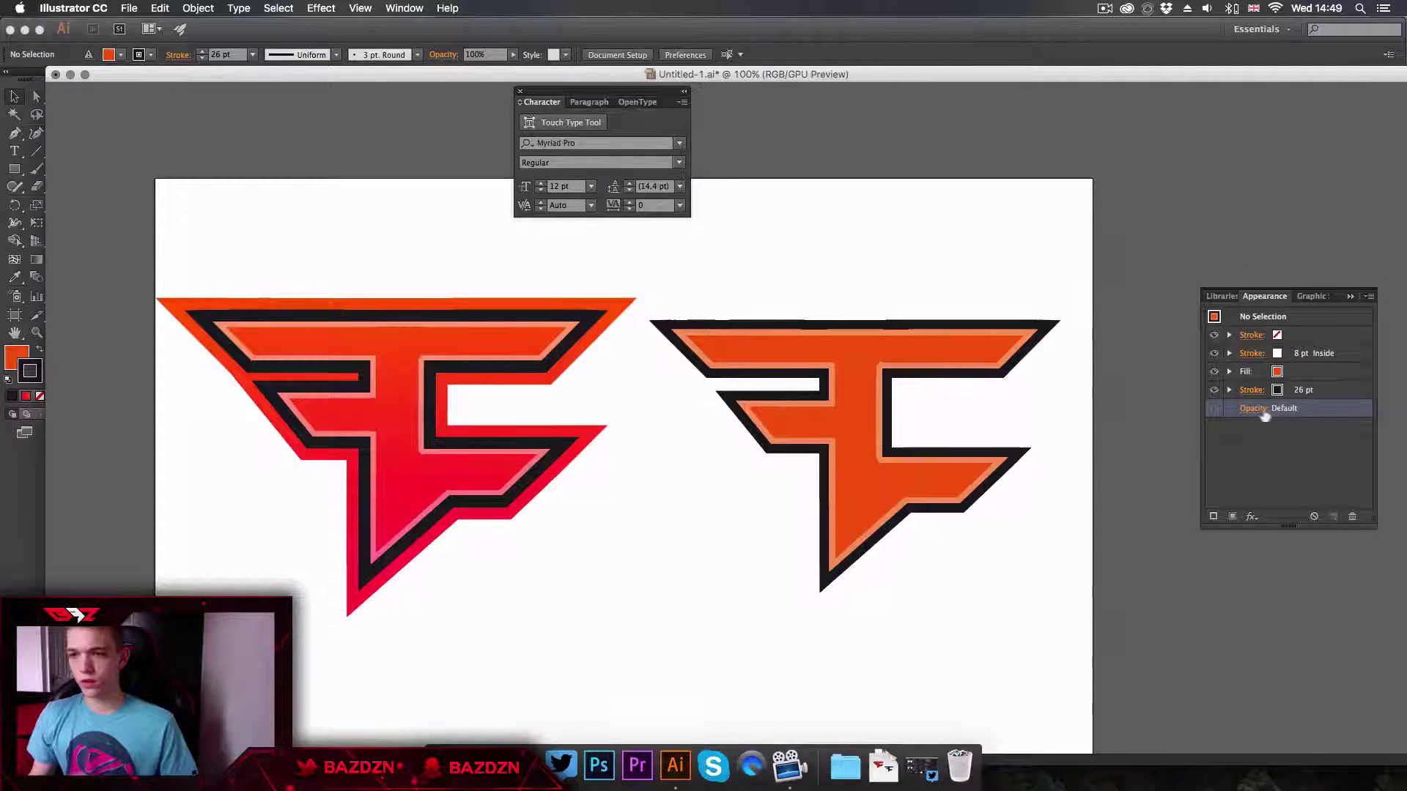
{"action": "left_click", "coordinate": [1213, 517]}
{"action": "mouse_move", "coordinate": [1361, 336]}
{"action": "left_mouse_down"}
{"action": "mouse_move", "coordinate": [1360, 355]}
{"action": "mouse_move", "coordinate": [1347, 336]}
{"action": "mouse_move", "coordinate": [1346, 425]}
{"action": "mouse_move", "coordinate": [1319, 418]}
{"action": "left_mouse_up"}
{"action": "left_click", "coordinate": [1304, 406]}
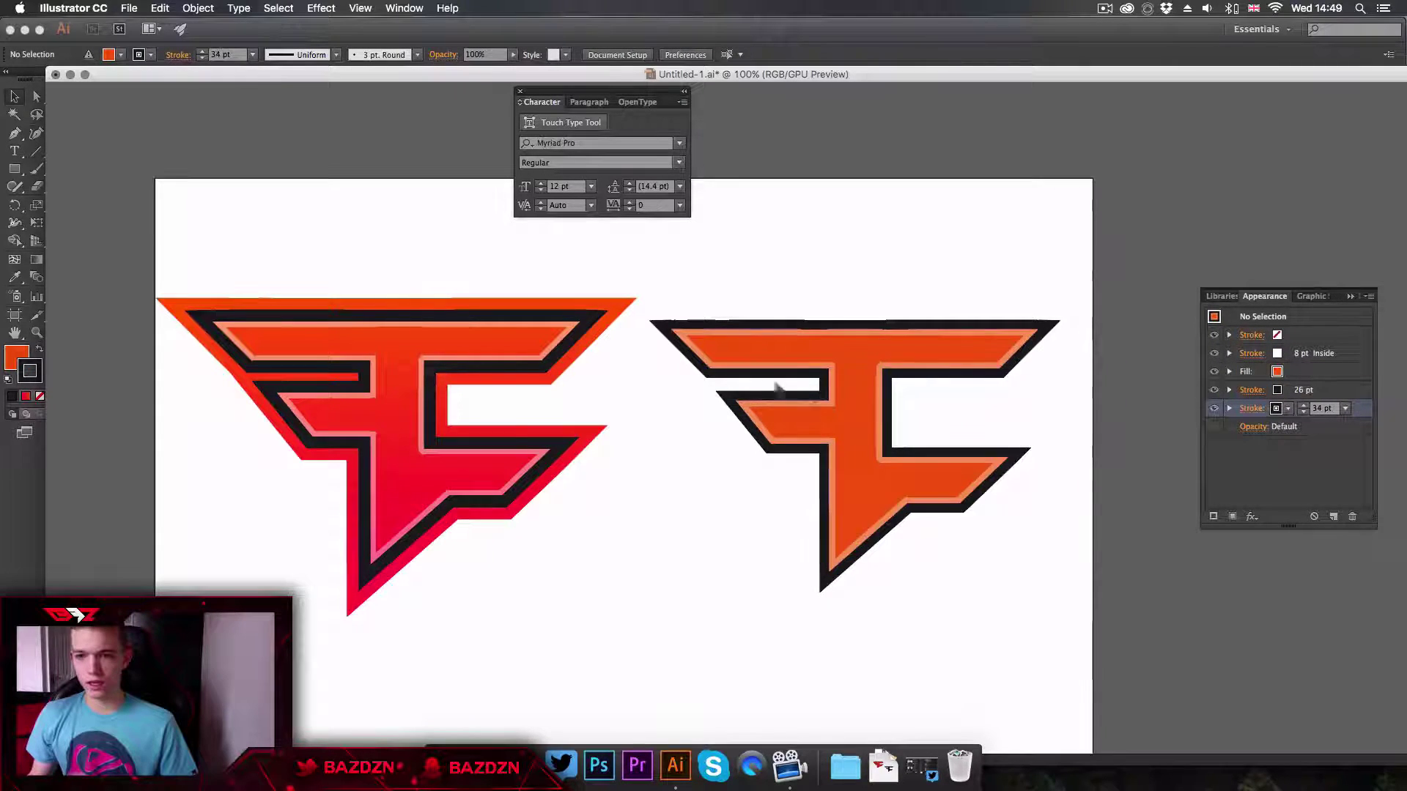
Add another stroke to the orange logo, place it beneath the 26 pt stroke and set it to 39 pt
{"action": "left_click", "coordinate": [821, 376]}
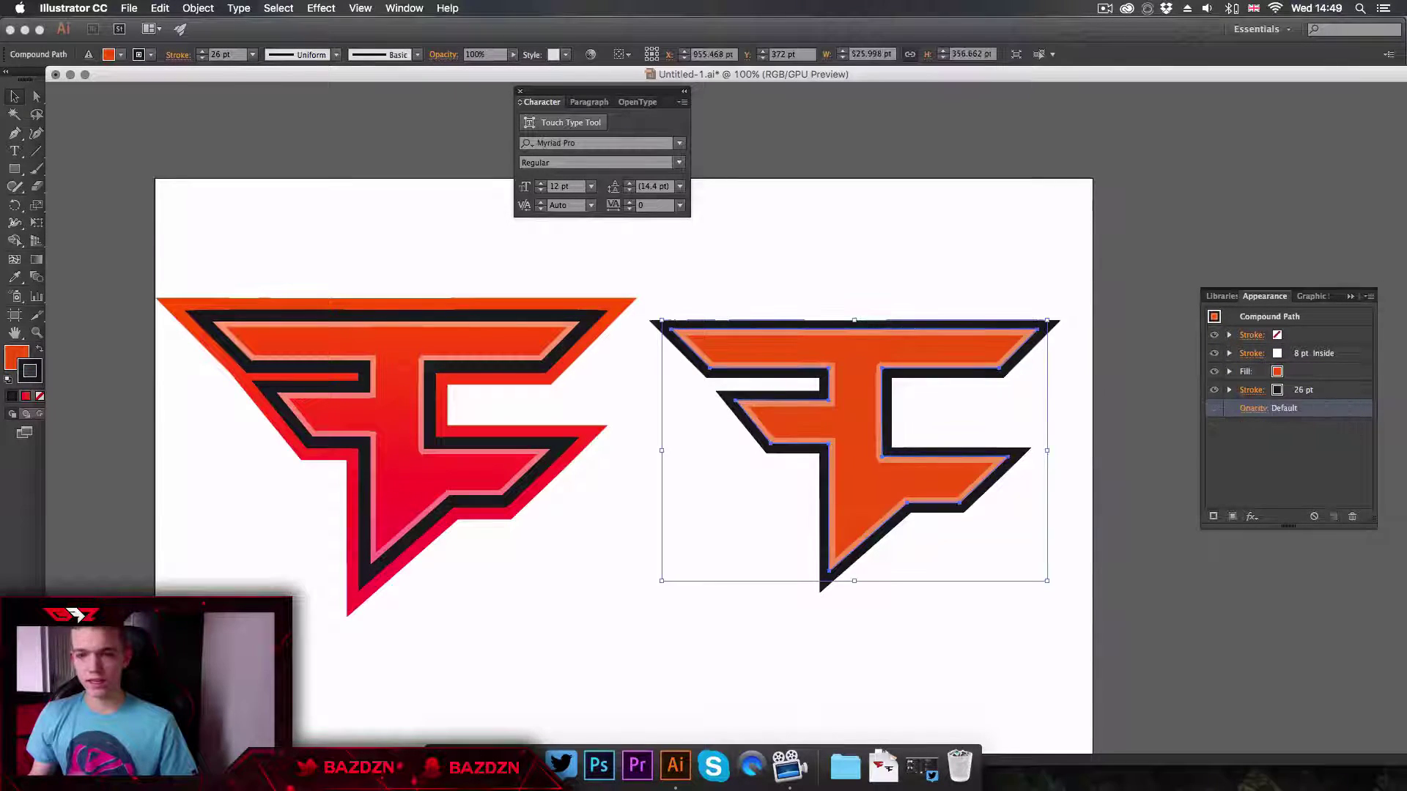
{"action": "left_click", "coordinate": [1213, 517]}
{"action": "mouse_move", "coordinate": [1359, 343]}
{"action": "left_mouse_down"}
{"action": "mouse_move", "coordinate": [1322, 416]}
{"action": "mouse_move", "coordinate": [1282, 407]}
{"action": "left_mouse_up"}
{"action": "left_click", "coordinate": [1281, 408]}
{"action": "left_click", "coordinate": [1303, 405]}
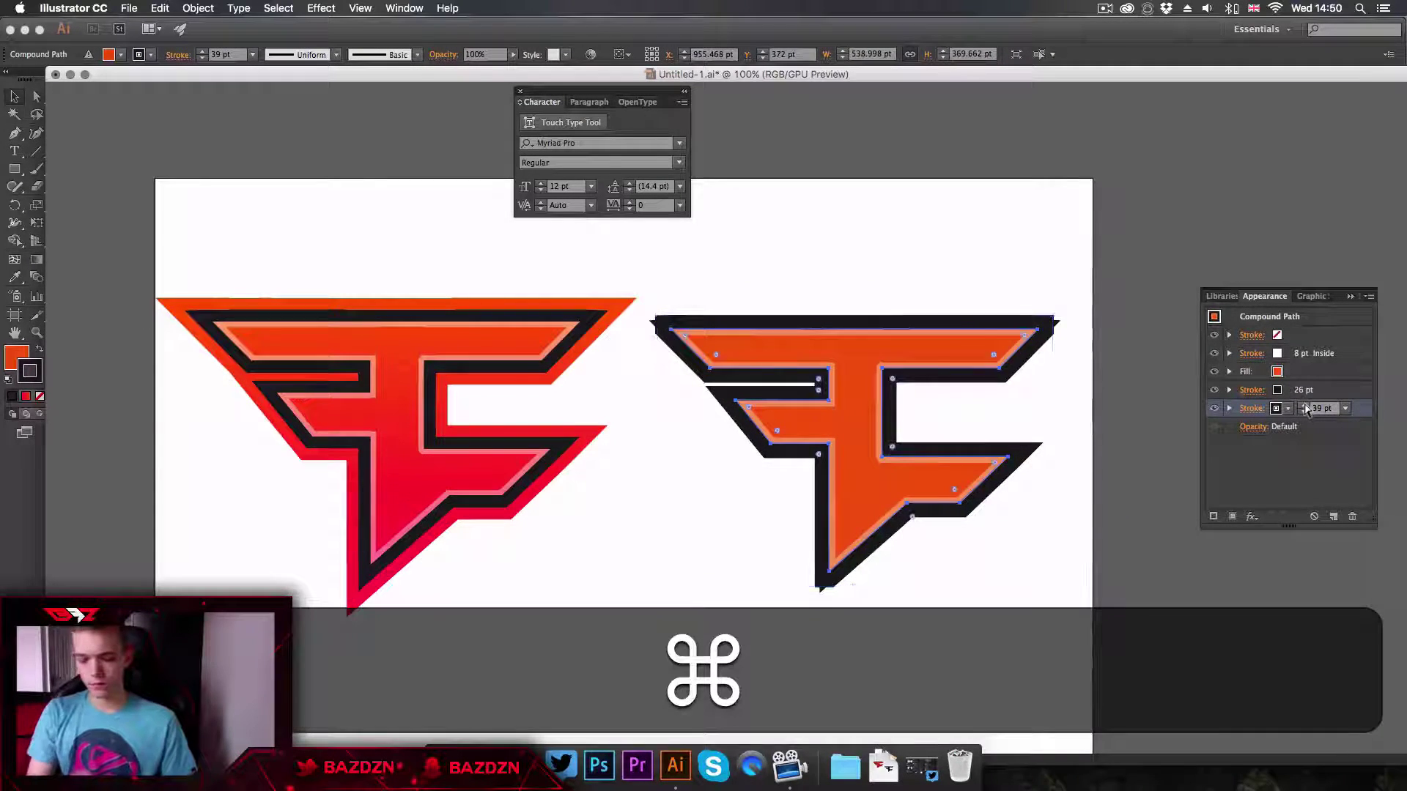
{"action": "key", "text": "super+minus"}
{"action": "key", "text": "super+equal"}
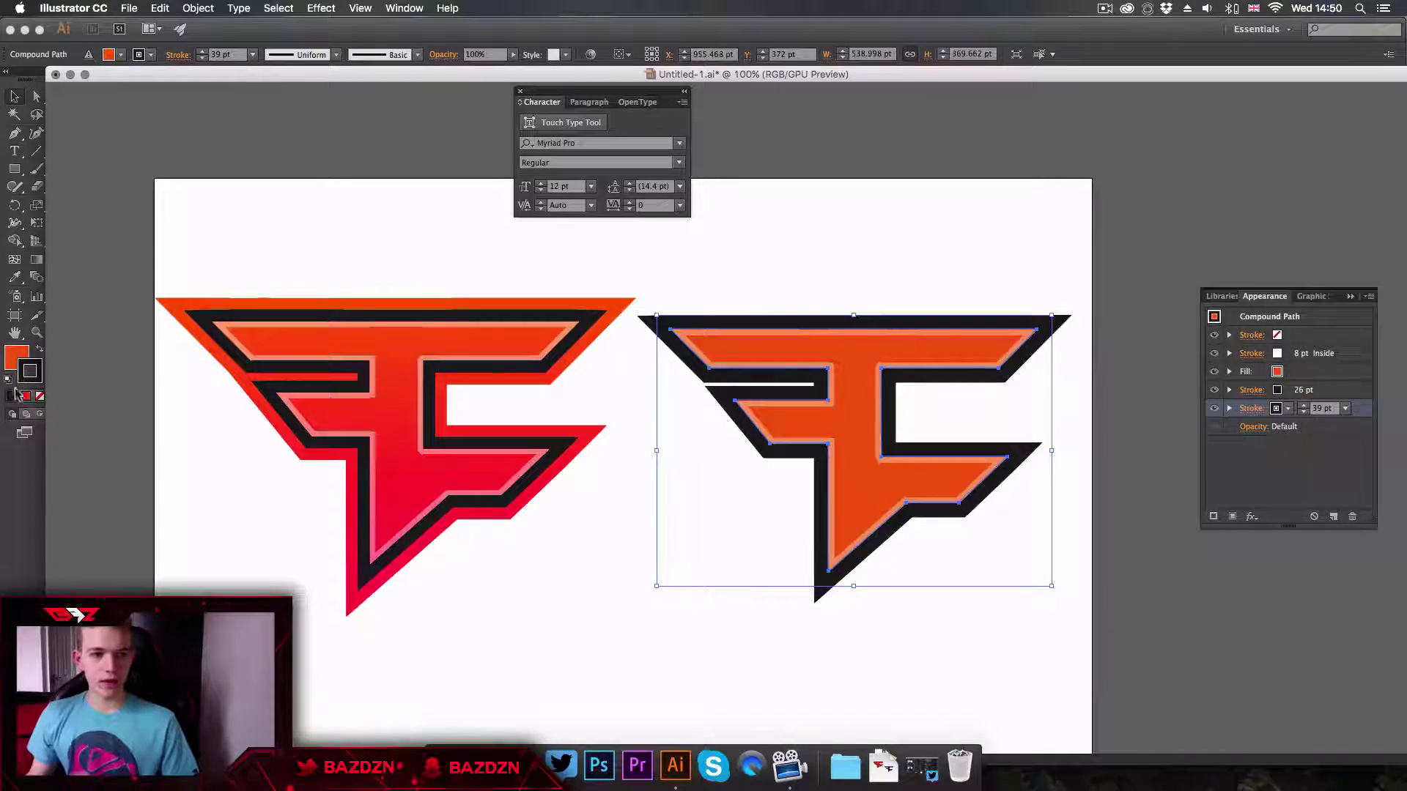
Dock the document window, colour the logo's bottom stroke with the linear 90° red-to-orange gradient and deselect the logo
{"action": "left_click_drag", "start_coordinate": [172, 74], "coordinate": [182, 74]}
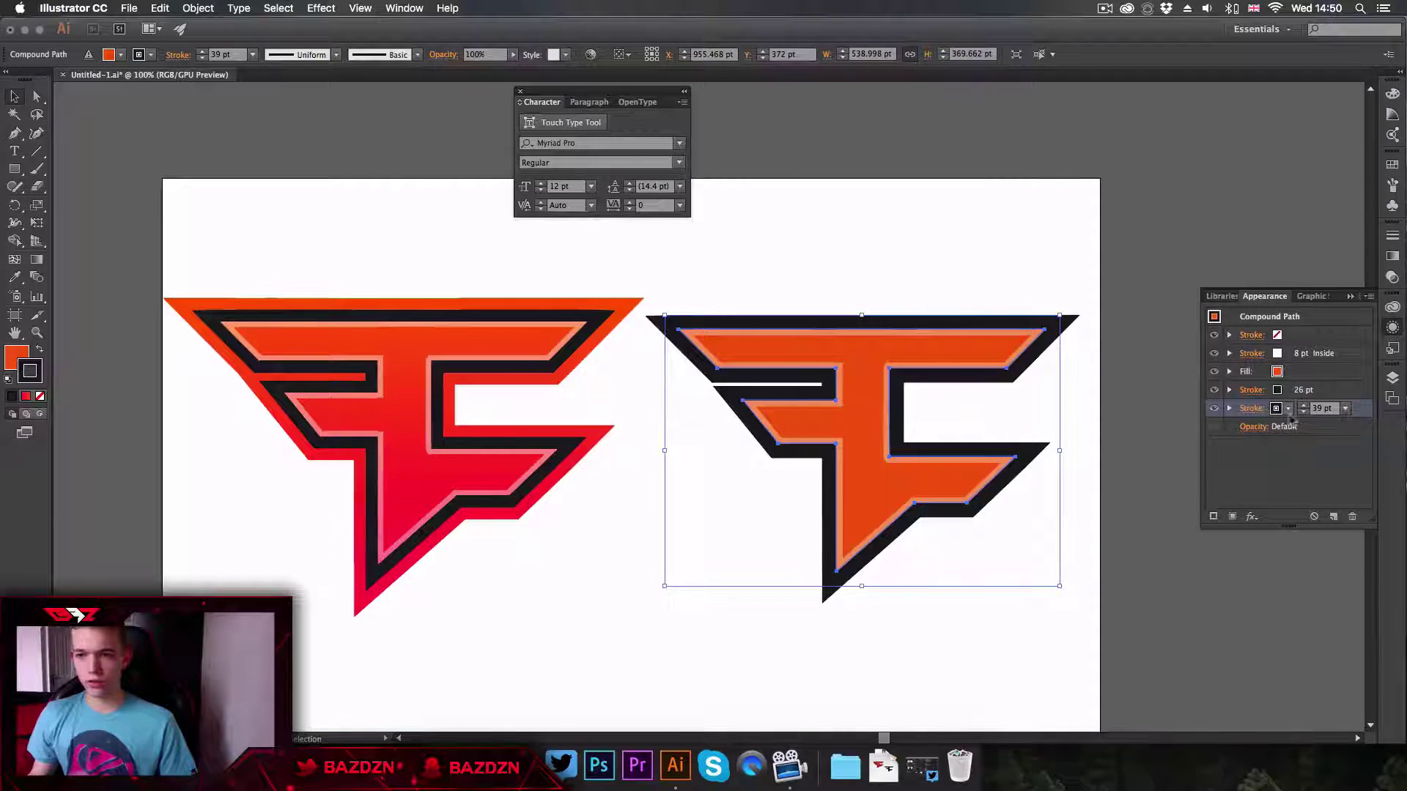
{"action": "left_click", "coordinate": [25, 399]}
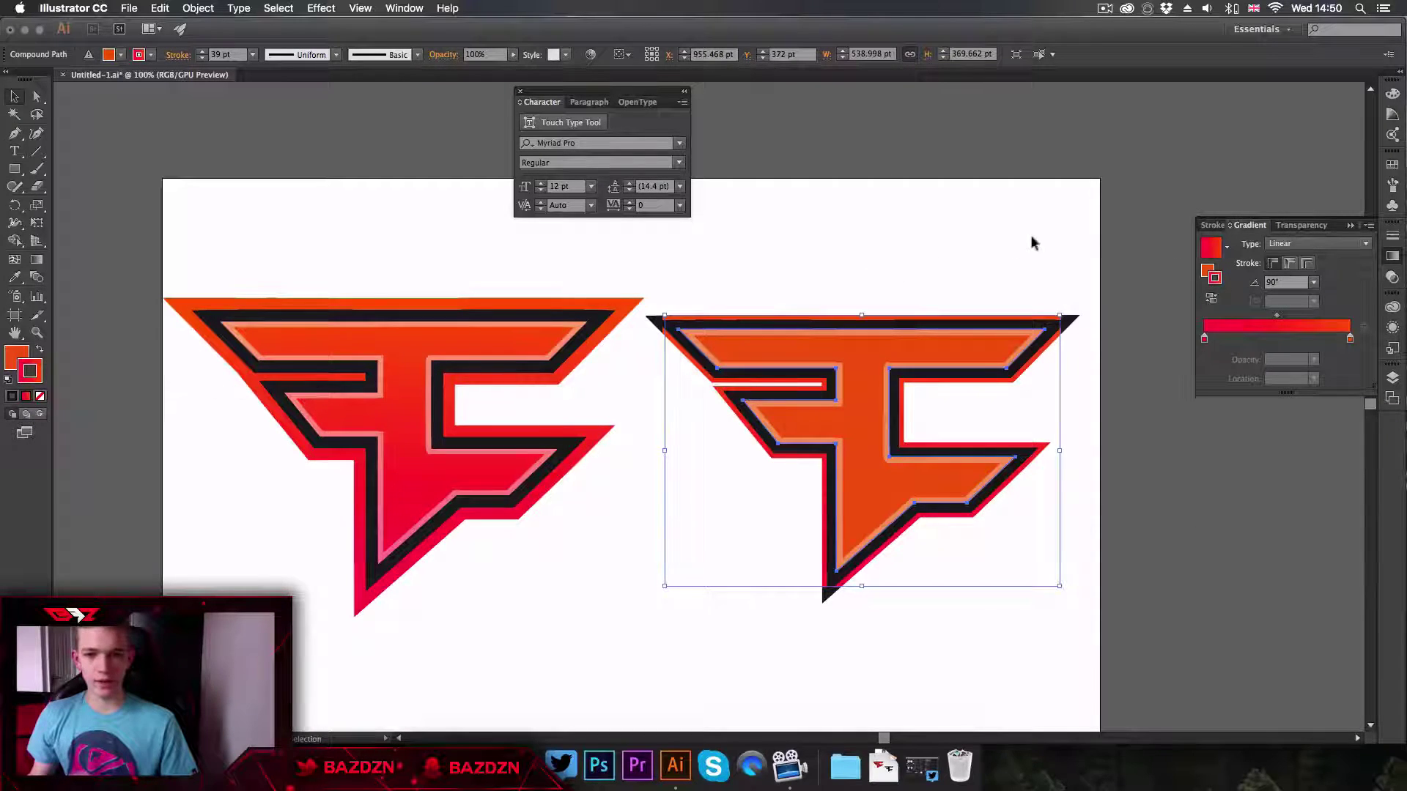
{"action": "left_click", "coordinate": [1096, 268]}
{"action": "left_click", "coordinate": [946, 352]}
{"action": "key", "text": "super+equal"}
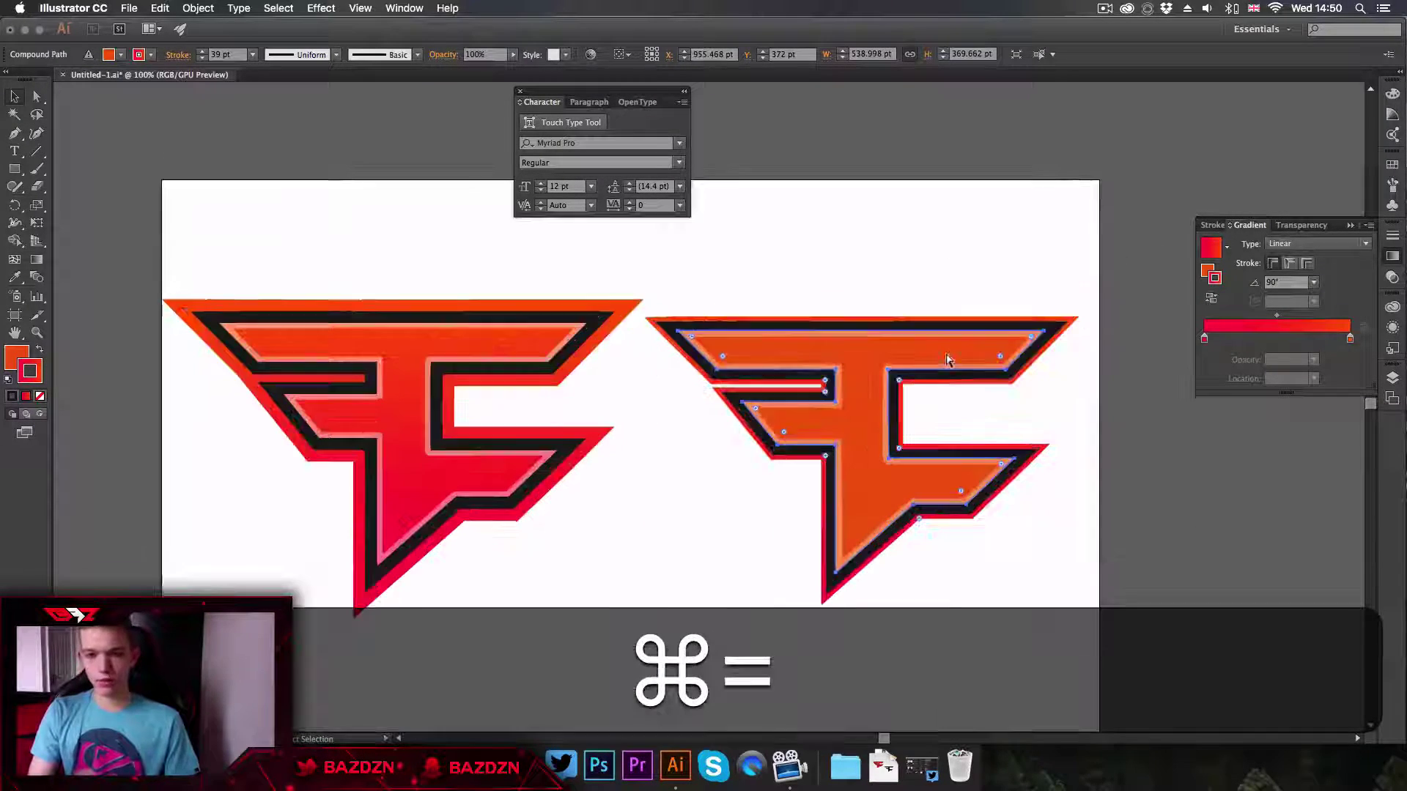
{"action": "left_click", "coordinate": [935, 276]}
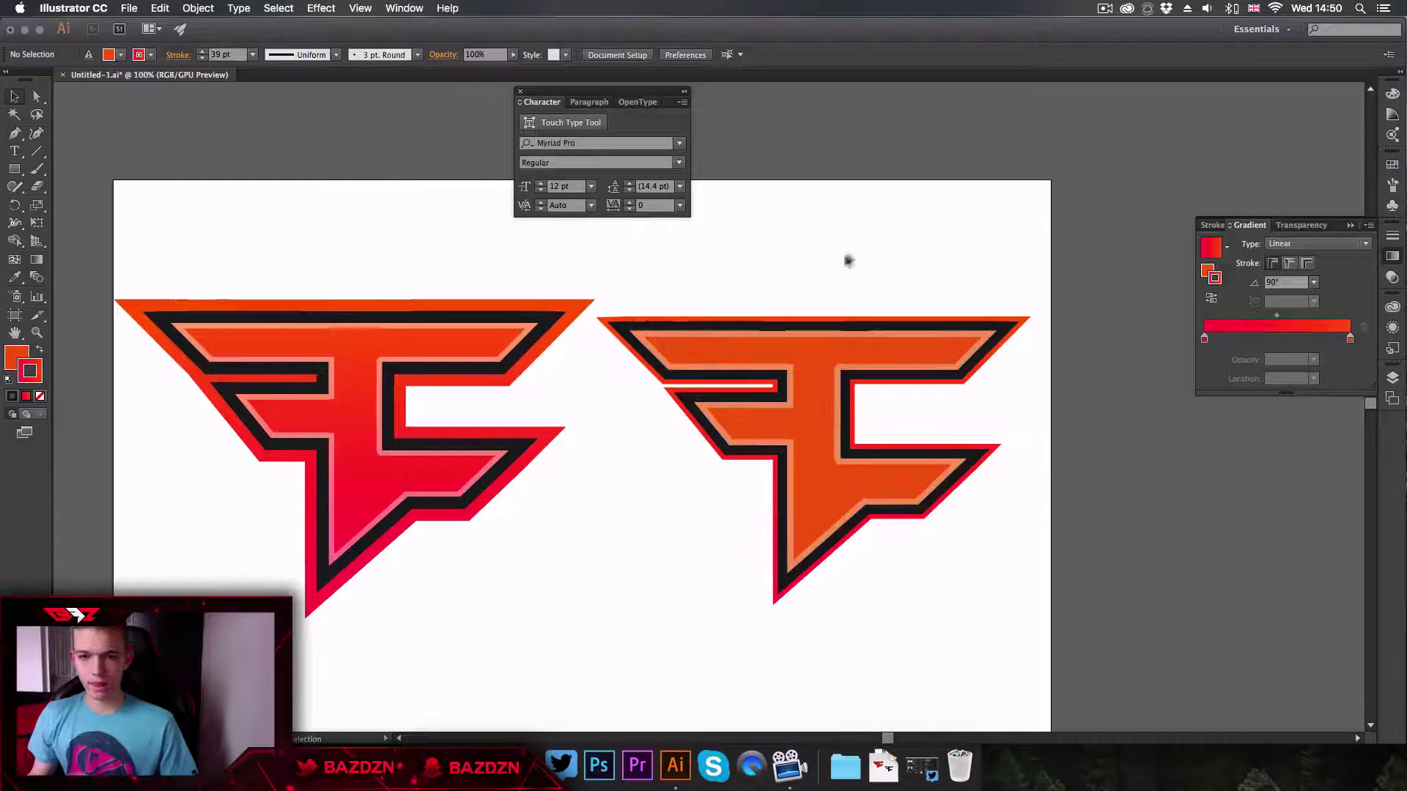
Thicken the orange logo's gradient bottom stroke to 52 pt and deselect the logo
{"action": "left_click", "coordinate": [918, 346]}
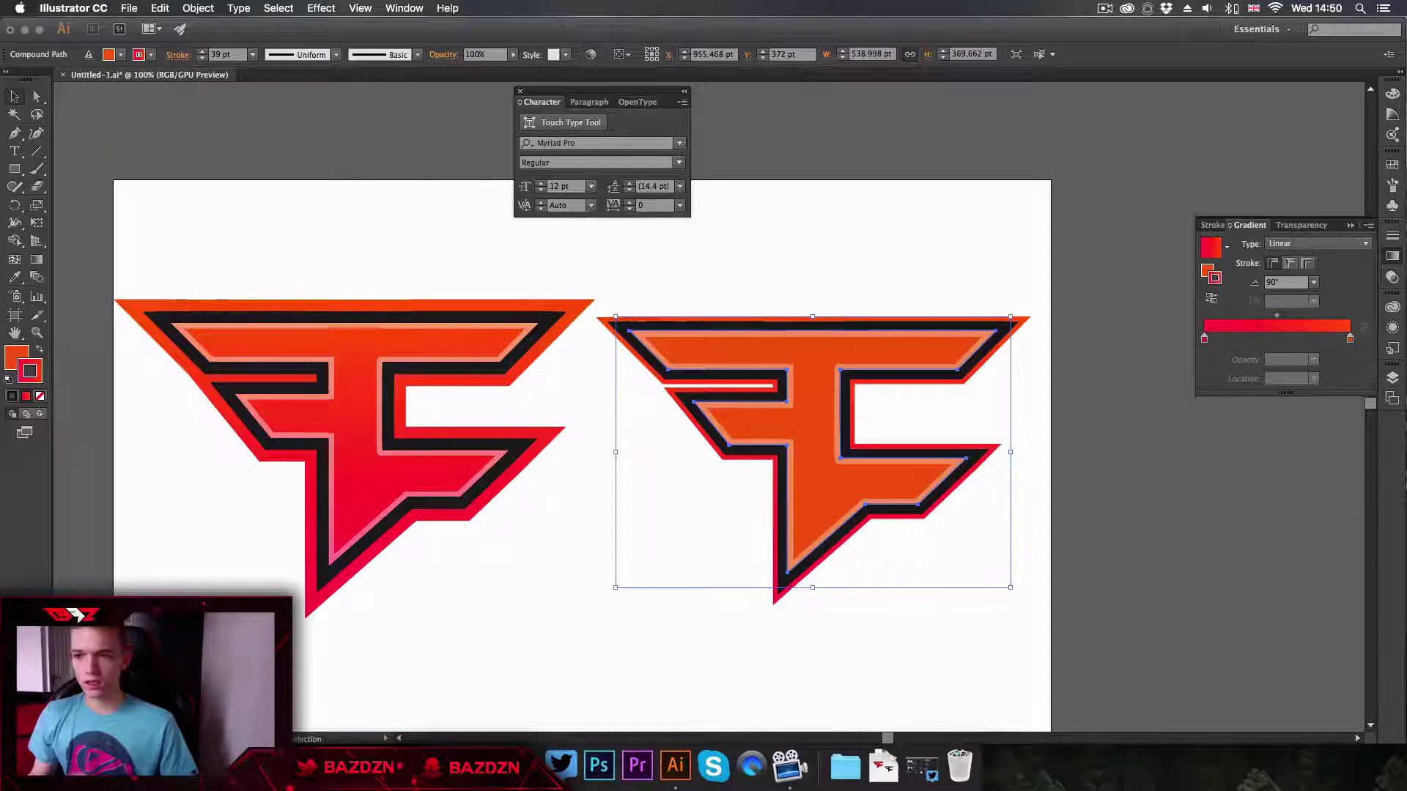
{"action": "left_click", "coordinate": [1391, 327]}
{"action": "left_click", "coordinate": [1304, 405]}
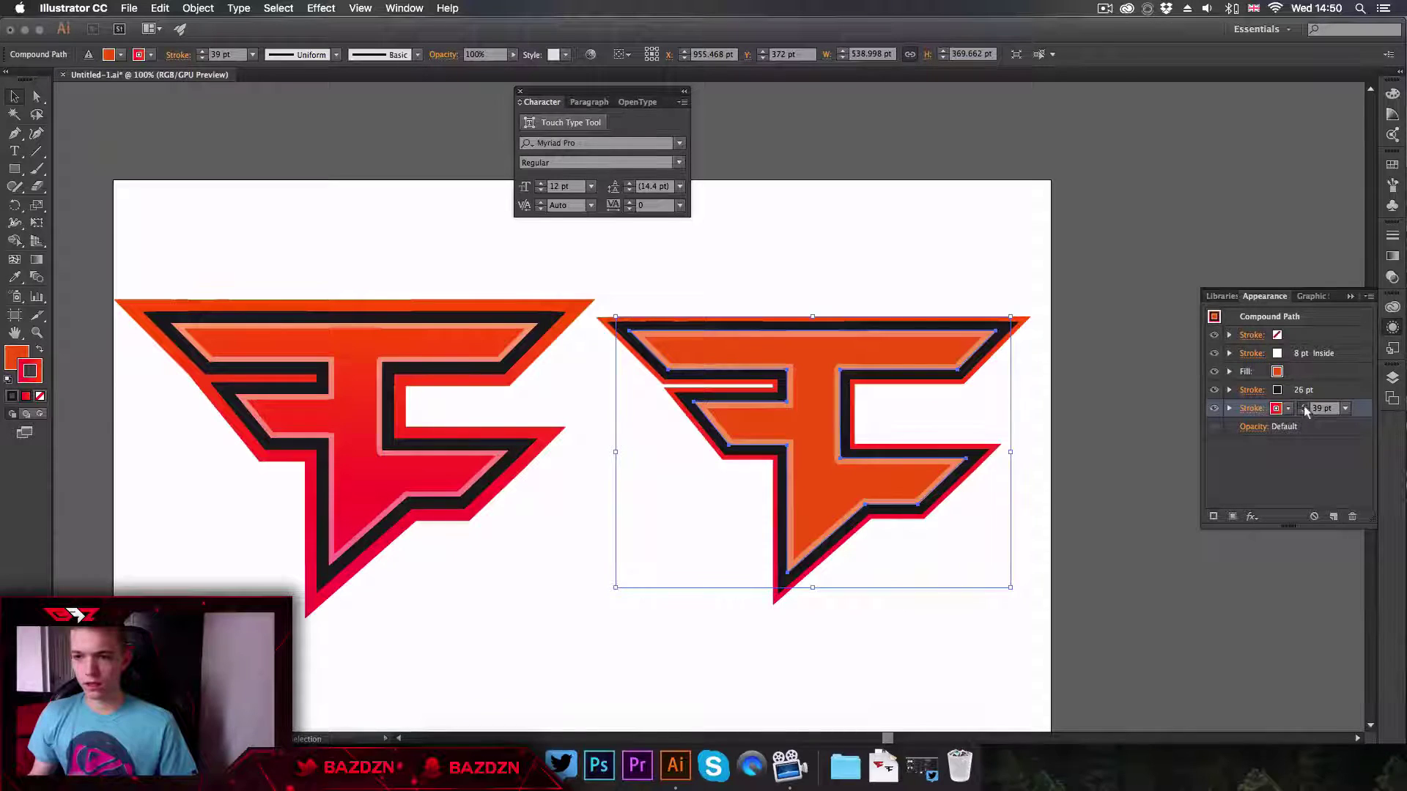
{"action": "left_click", "coordinate": [1303, 405]}
{"action": "left_click", "coordinate": [1304, 406]}
{"action": "left_click", "coordinate": [1303, 405]}
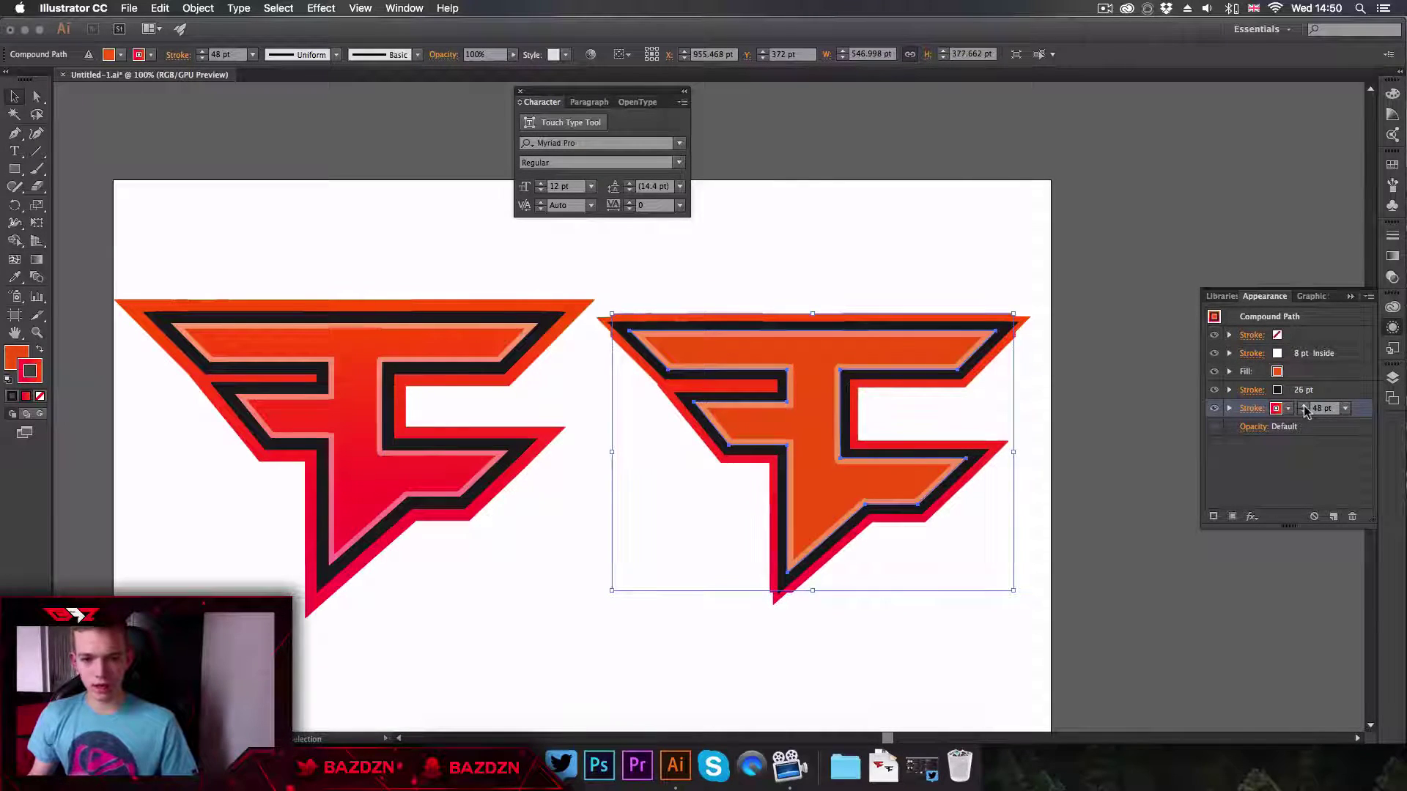
{"action": "key", "text": "super+equal"}
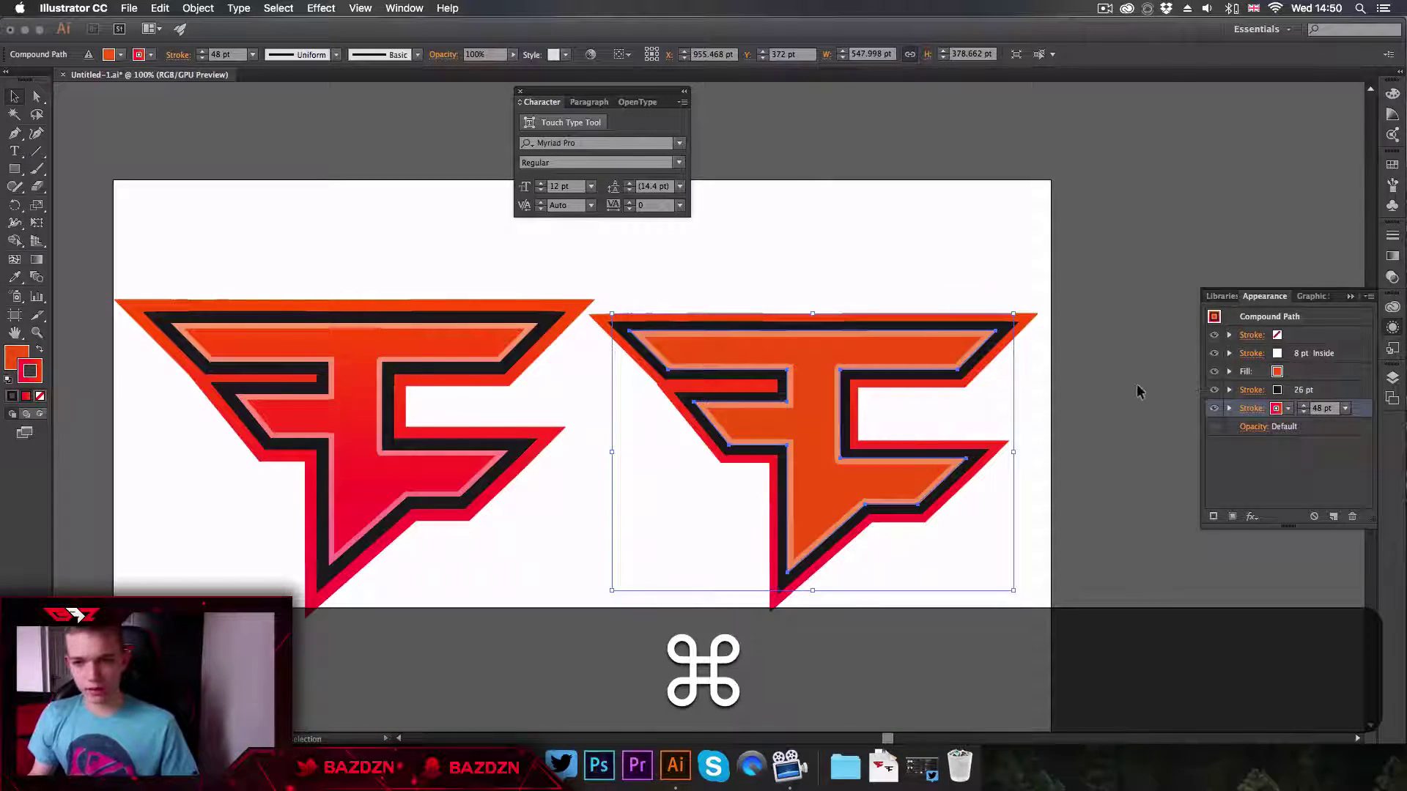
{"action": "left_click", "coordinate": [1303, 405]}
{"action": "left_click", "coordinate": [1304, 405]}
{"action": "left_click", "coordinate": [1304, 405]}
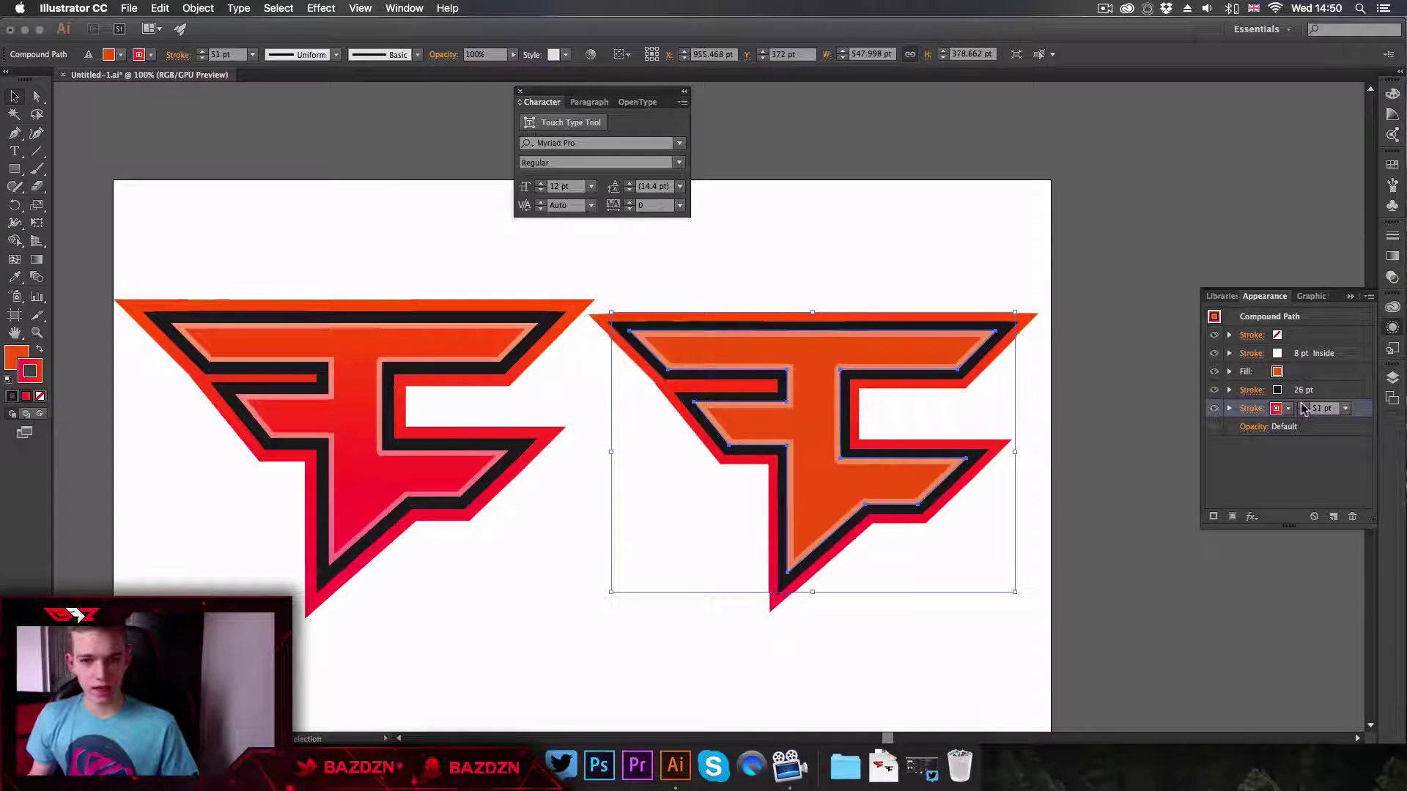
{"action": "left_click", "coordinate": [1304, 405]}
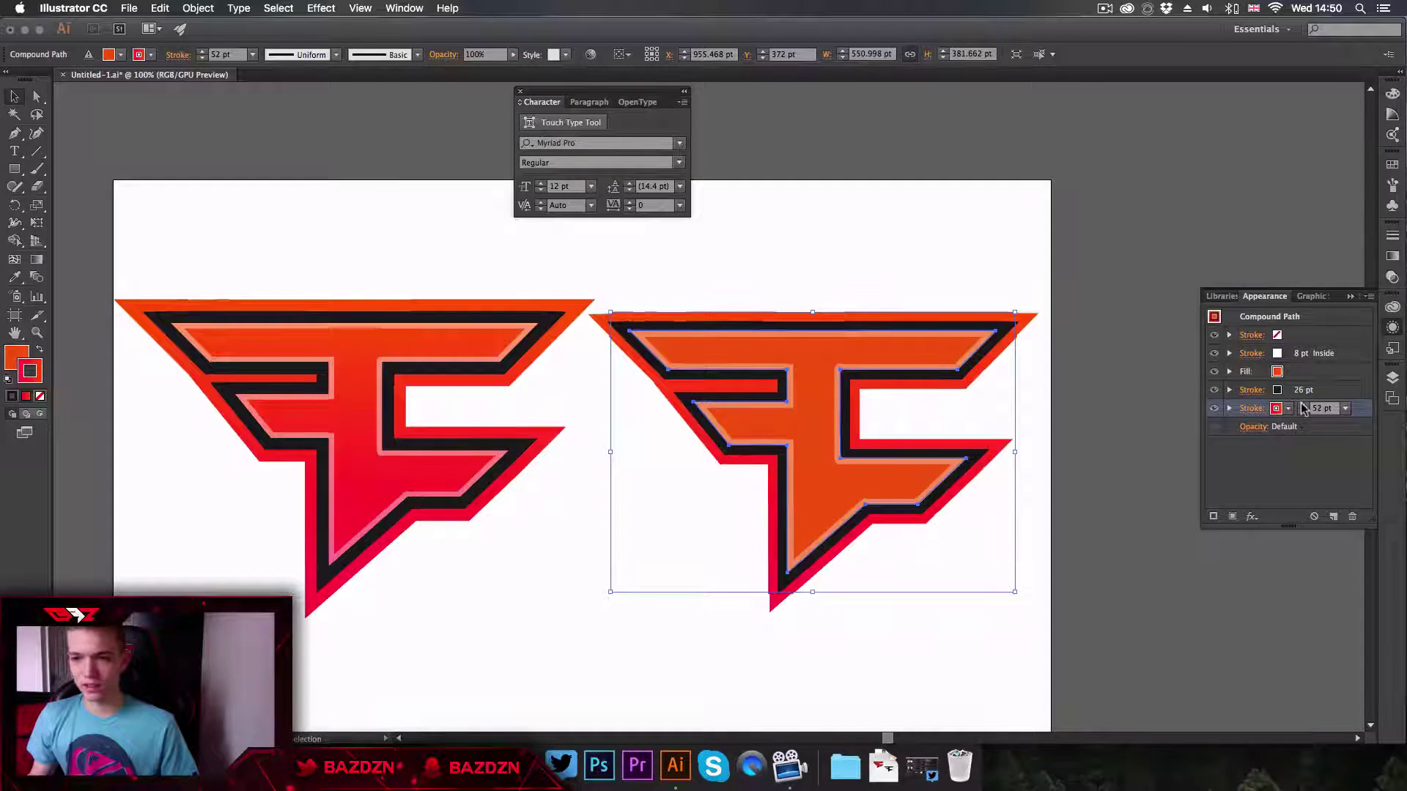
{"action": "left_click", "coordinate": [1068, 395]}
Move the orange logo straight down on the artboard to a Y position of 416 pt
{"action": "key", "text": "super+minus"}
{"action": "key", "text": "super+equal"}
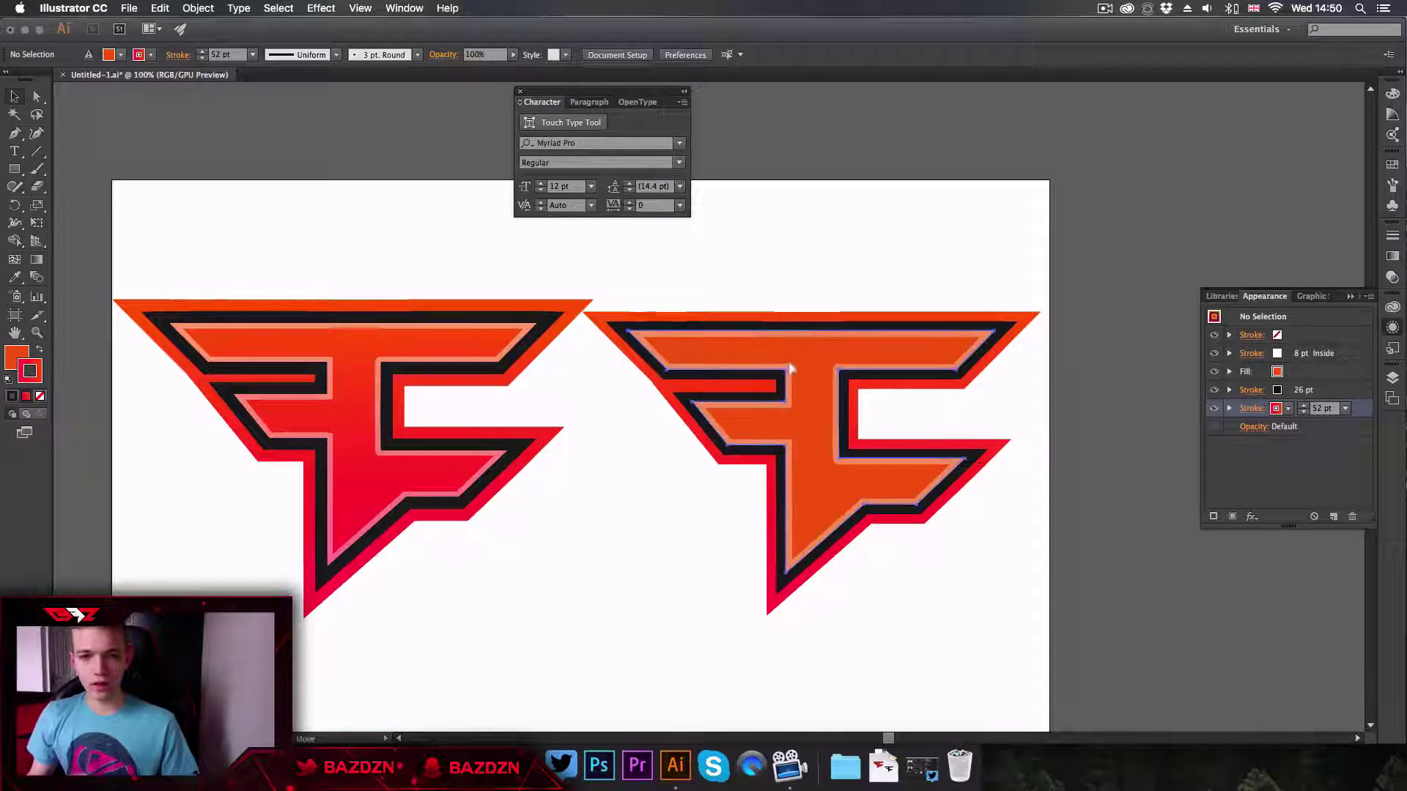
{"action": "left_click_drag", "start_coordinate": [792, 362], "coordinate": [792, 393]}
{"action": "key", "text": "super+equal"}
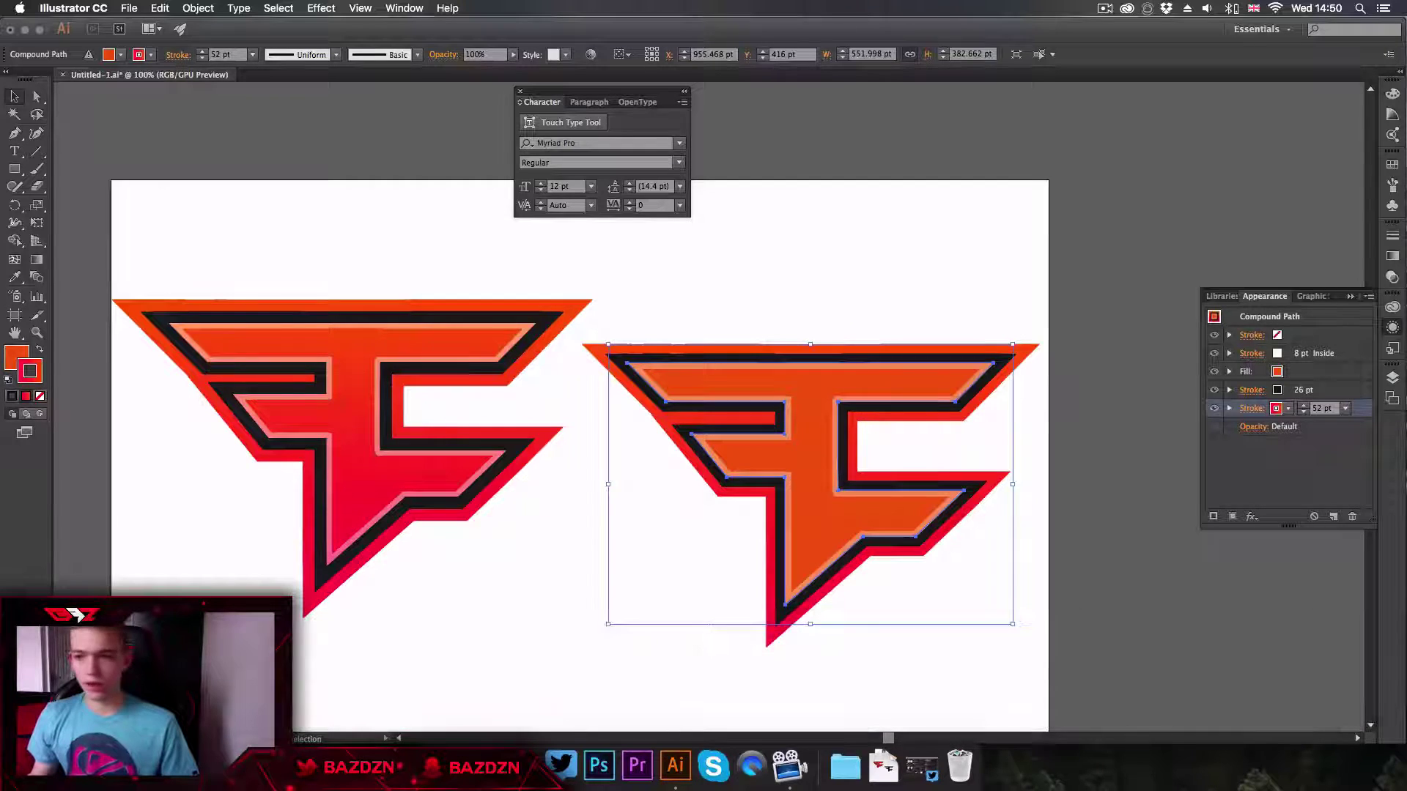
Open the gradient settings of the logo's 52 pt bottom stroke and the colour options of the gradient's orange end stop
{"action": "left_click", "coordinate": [1251, 408]}
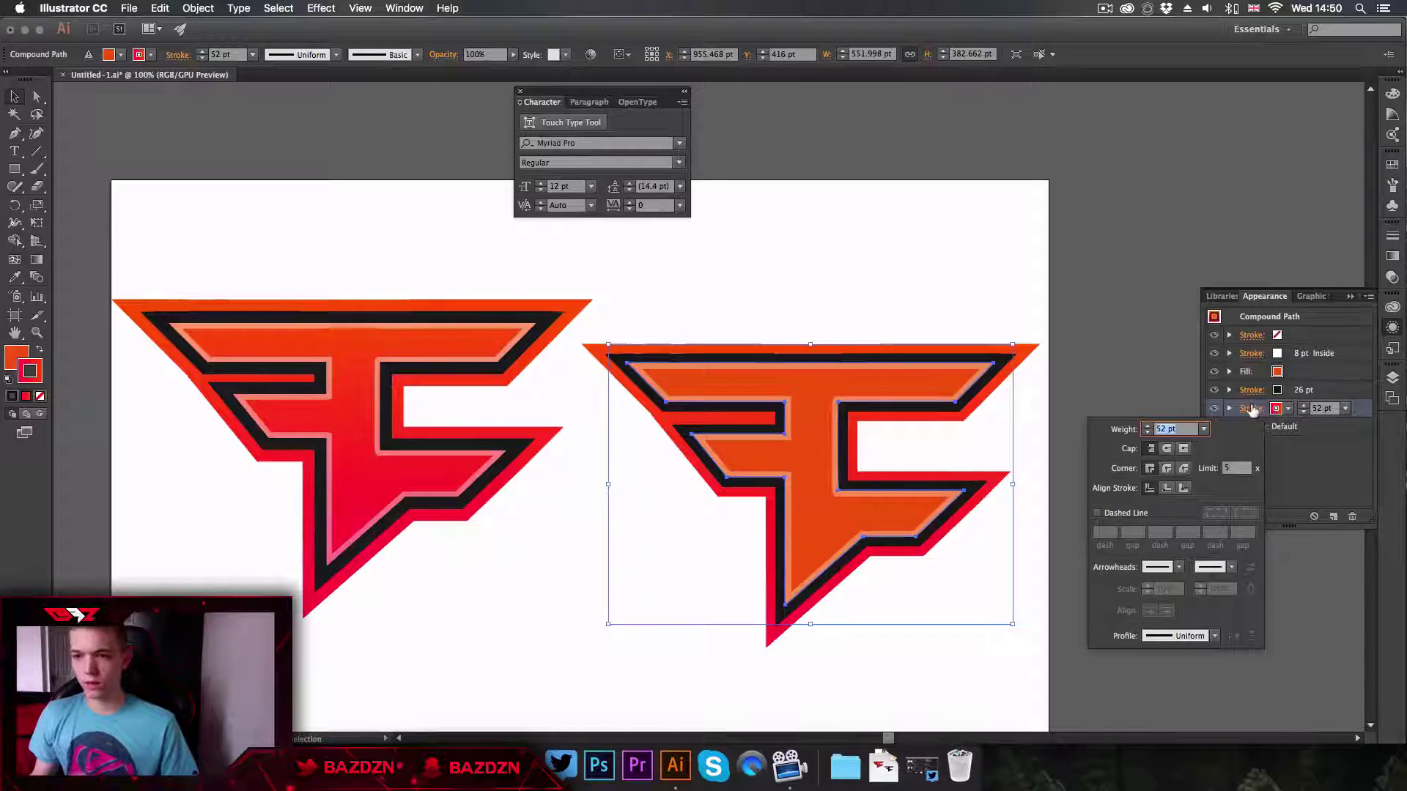
{"action": "left_click", "coordinate": [1252, 410]}
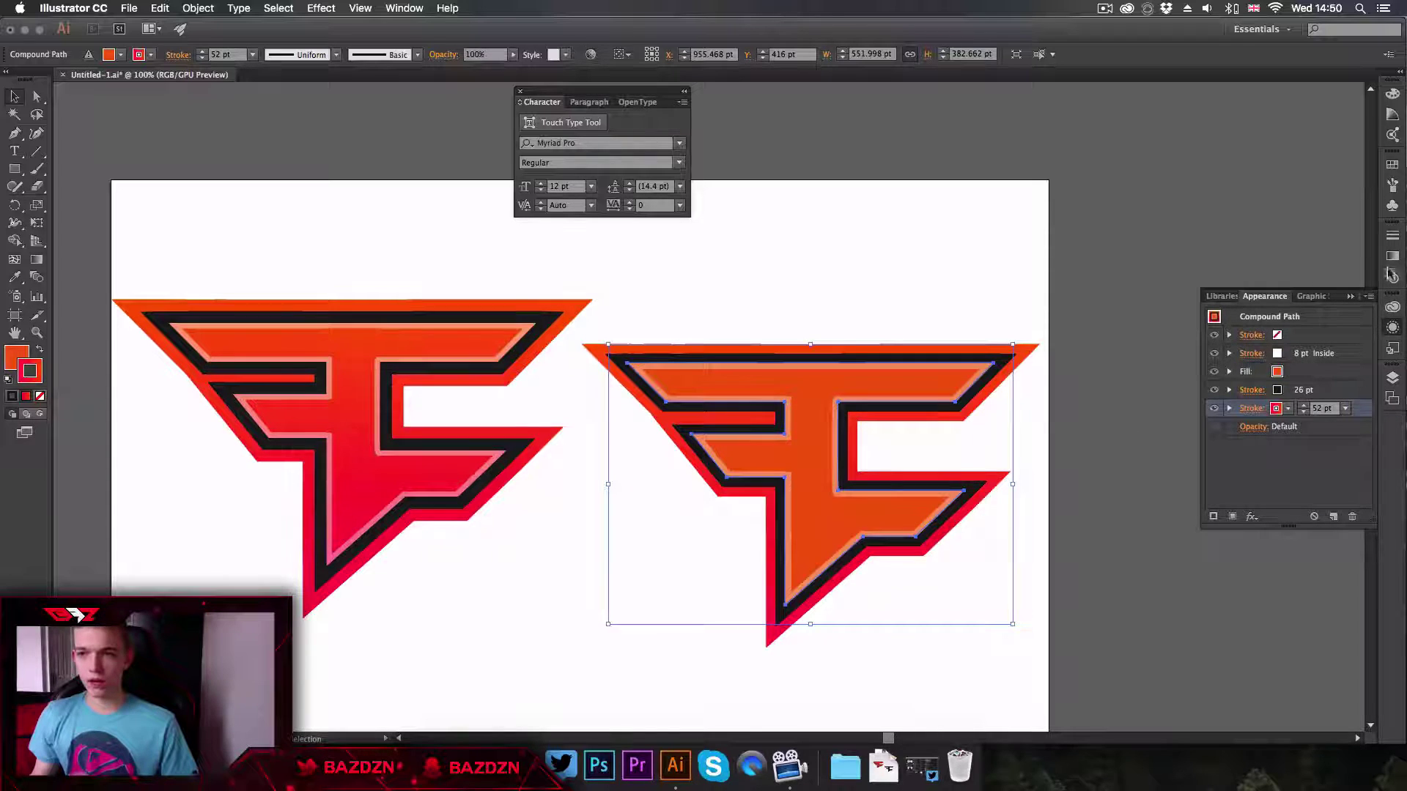
{"action": "left_click", "coordinate": [398, 9]}
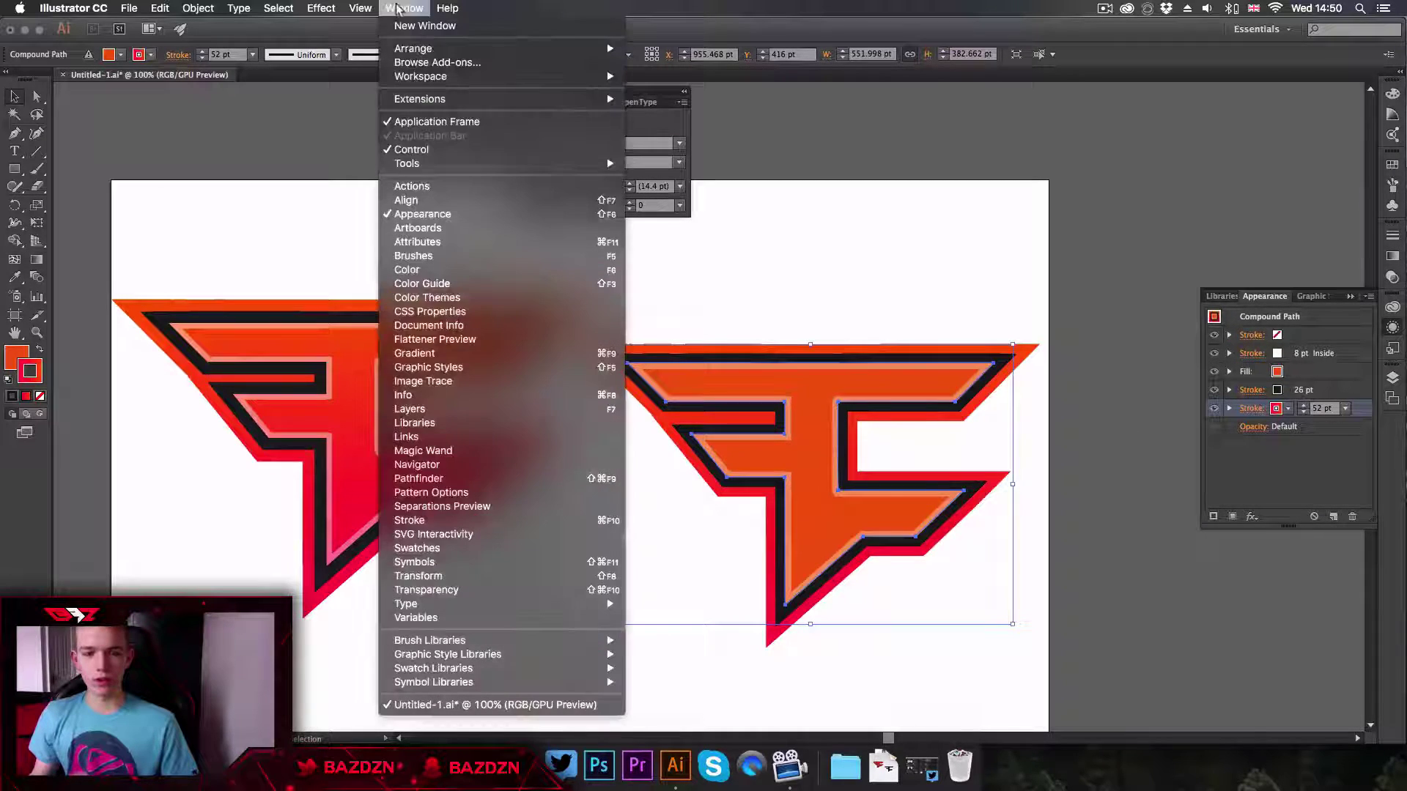
{"action": "left_click", "coordinate": [417, 353]}
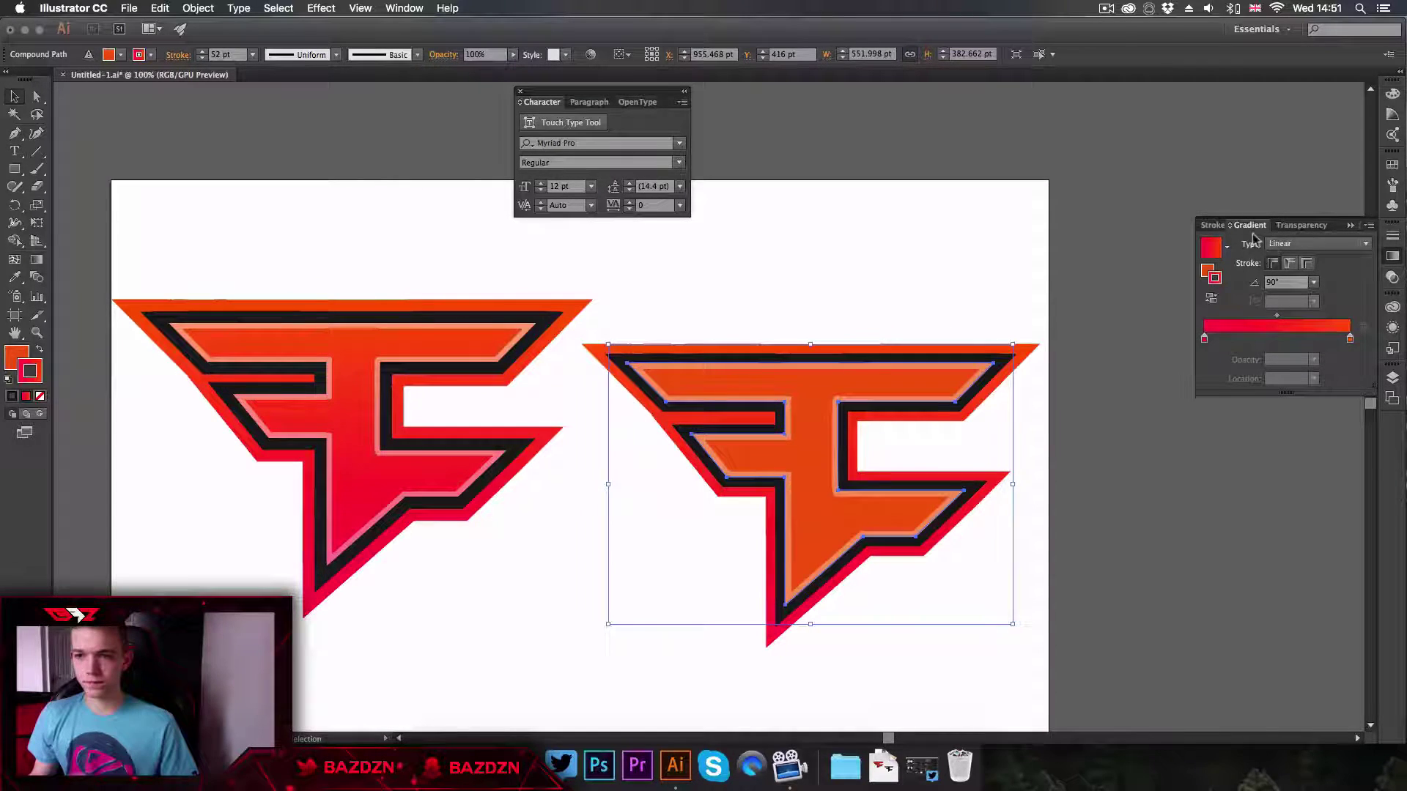
{"action": "left_click", "coordinate": [1351, 342]}
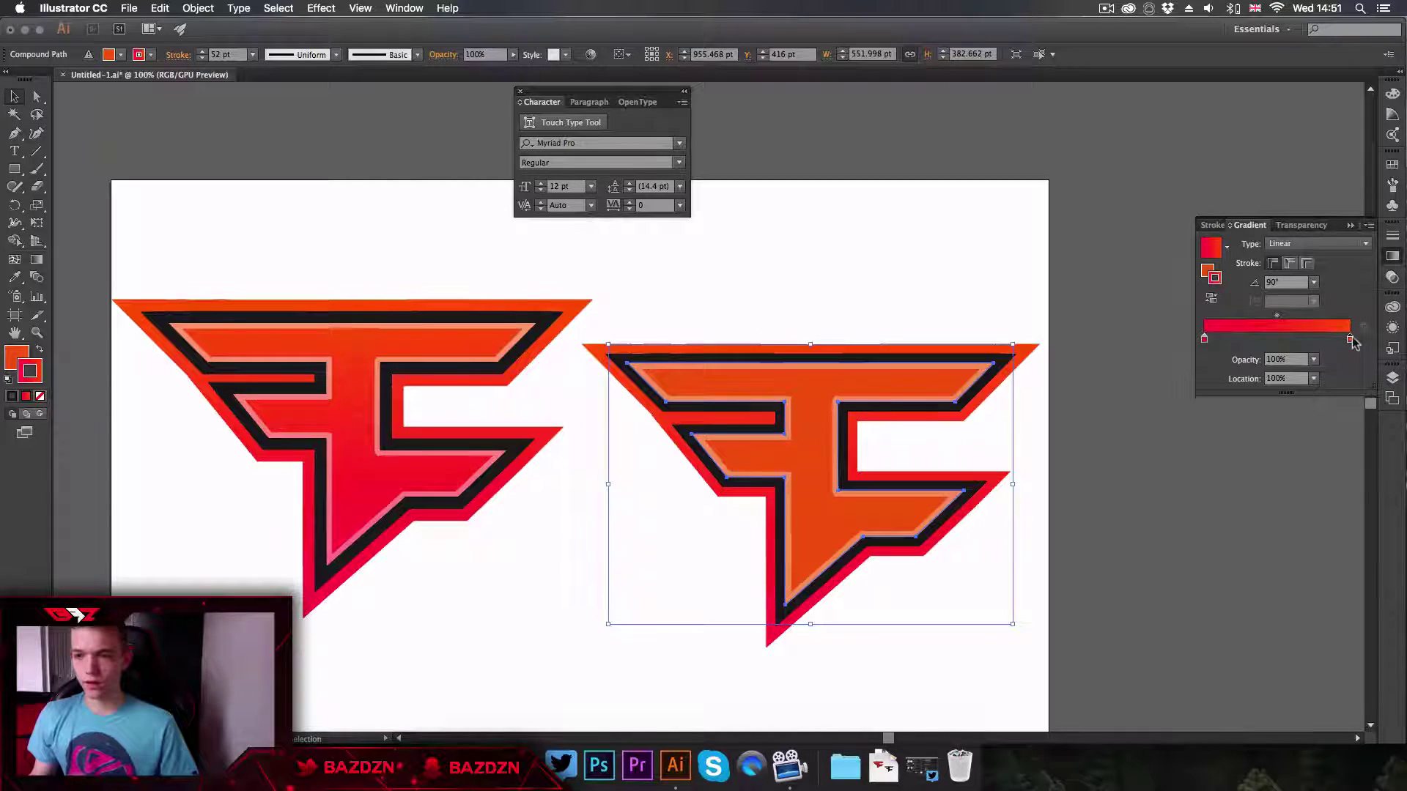
{"action": "double_click", "coordinate": [1350, 340]}
{"action": "left_click", "coordinate": [1346, 354]}
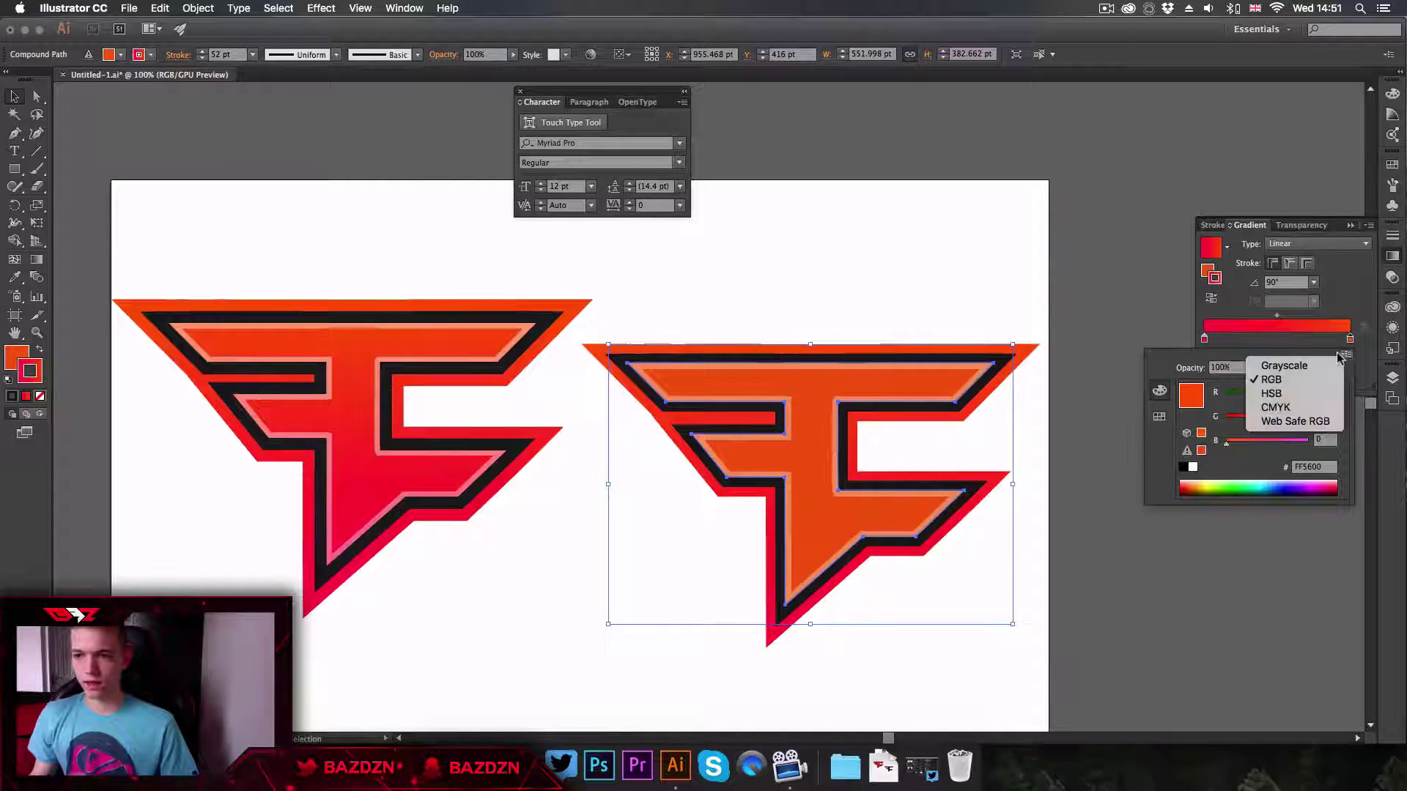
Try the Grayscale colour mode on the gradient's orange end stop and return it to RGB
{"action": "left_click", "coordinate": [1275, 380]}
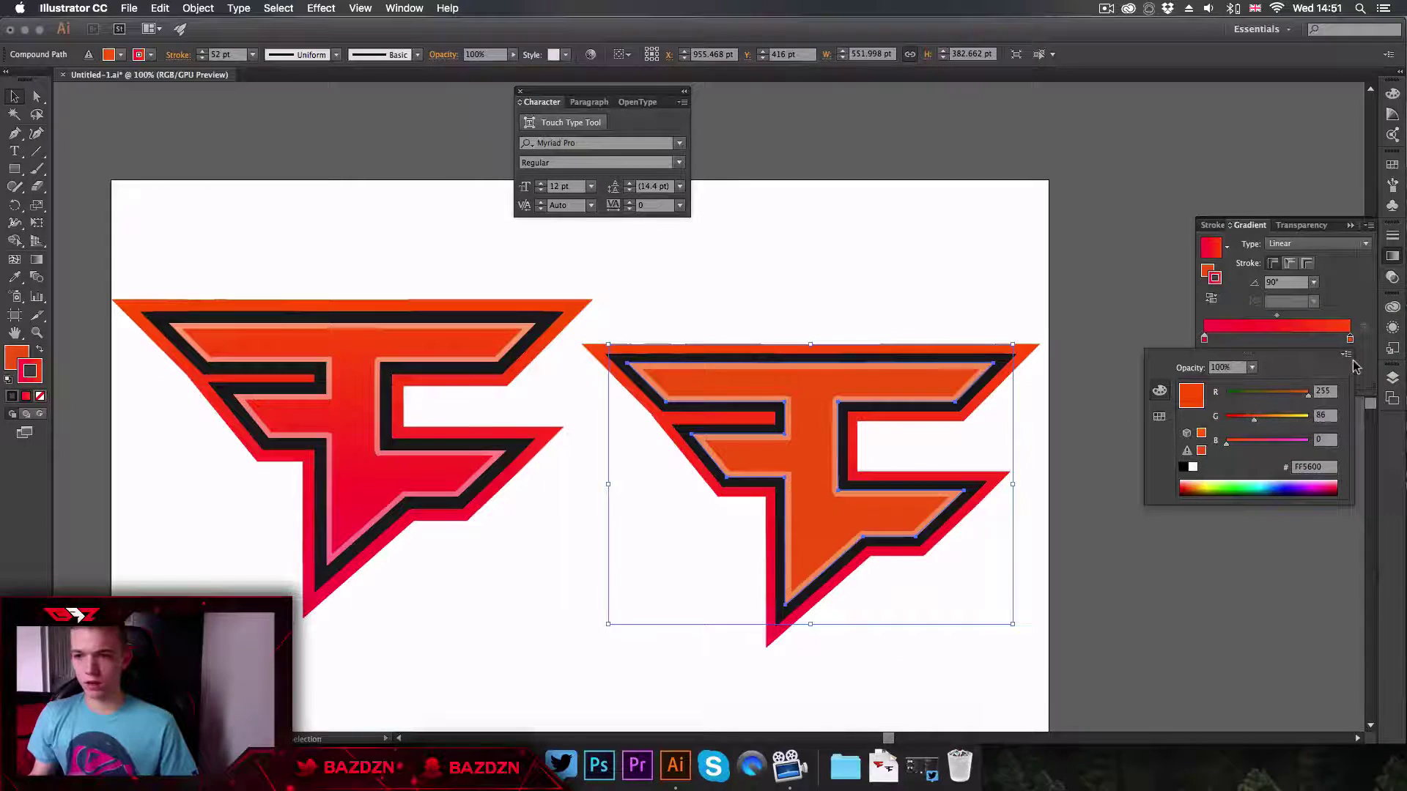
{"action": "left_click", "coordinate": [1346, 356]}
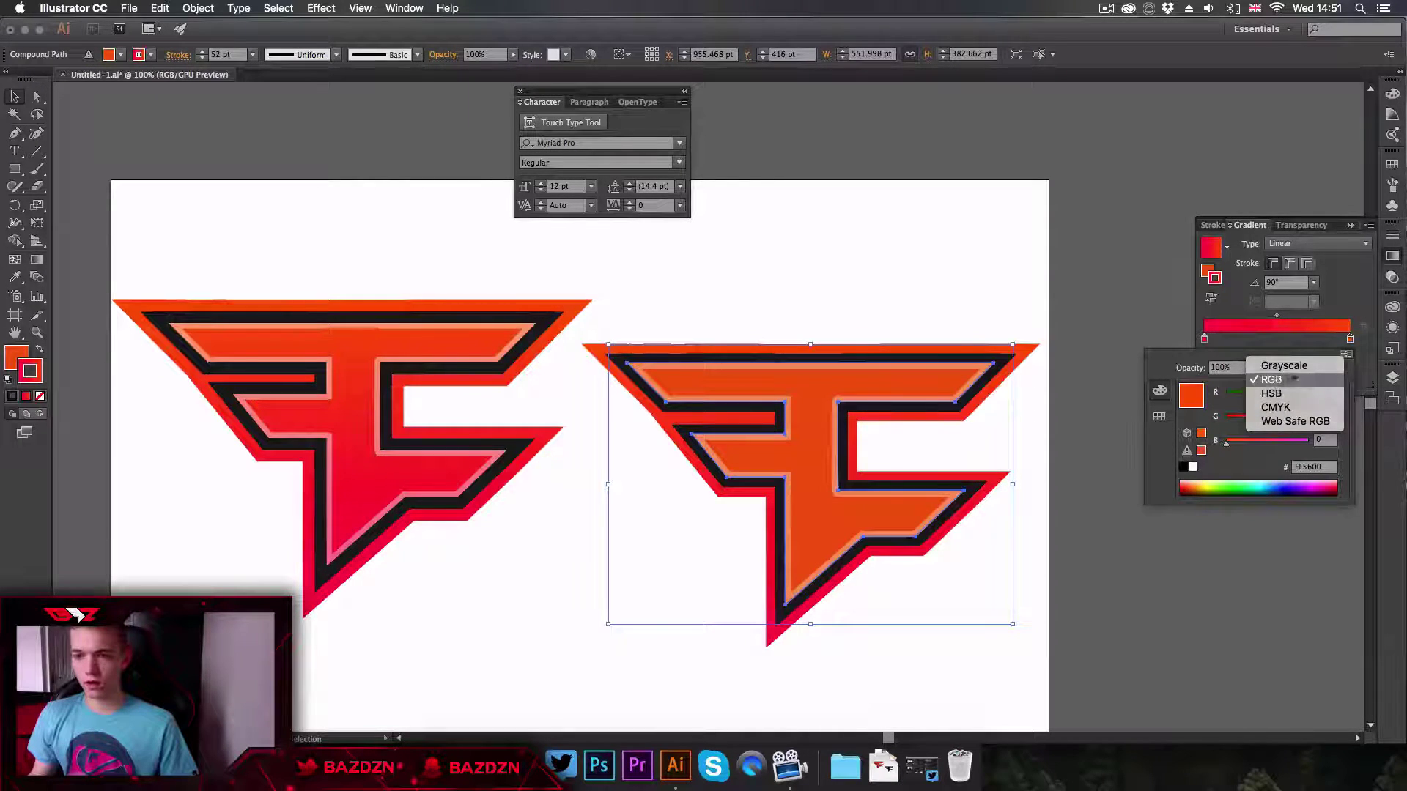
{"action": "left_click", "coordinate": [1277, 381]}
{"action": "left_click", "coordinate": [1346, 355]}
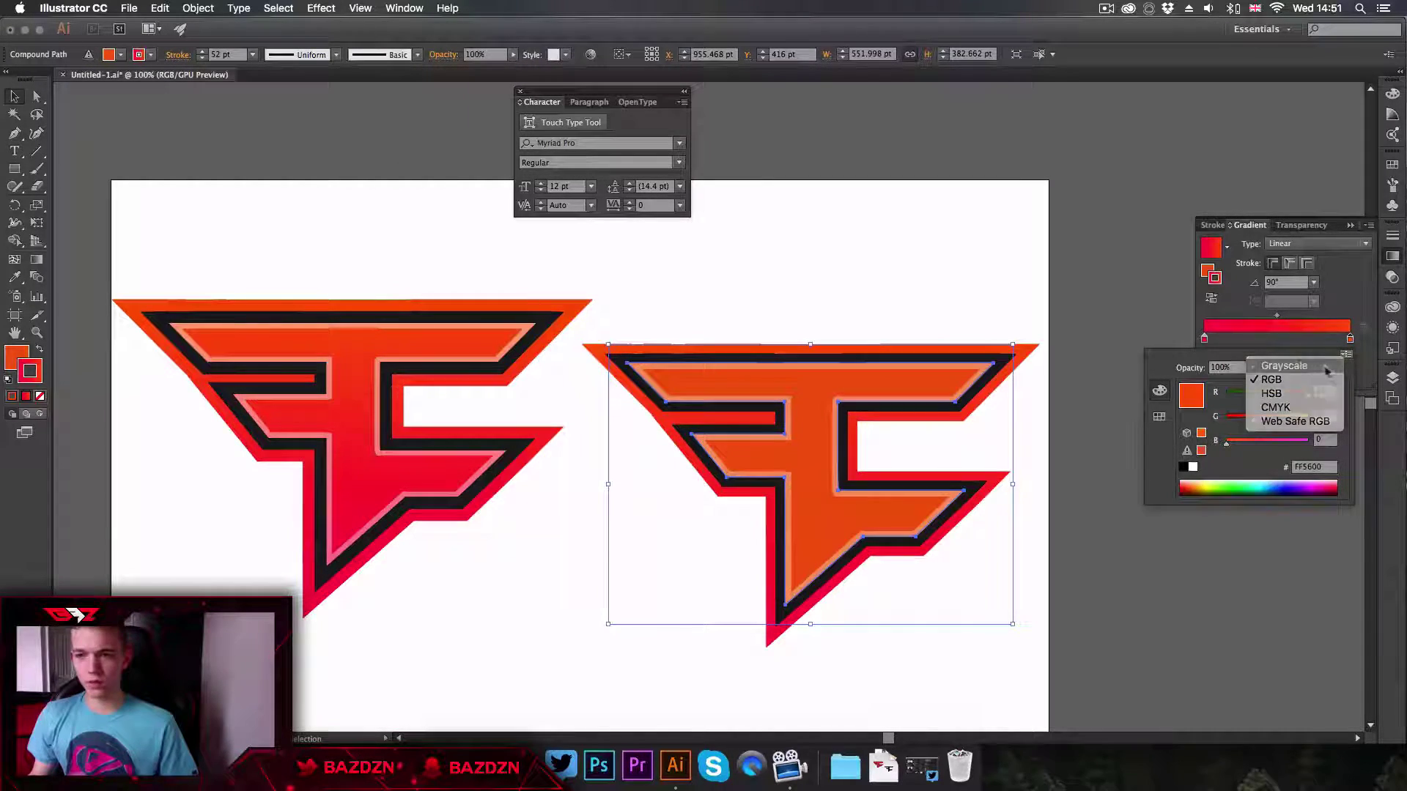
{"action": "left_click", "coordinate": [1319, 365]}
{"action": "left_click", "coordinate": [1346, 355]}
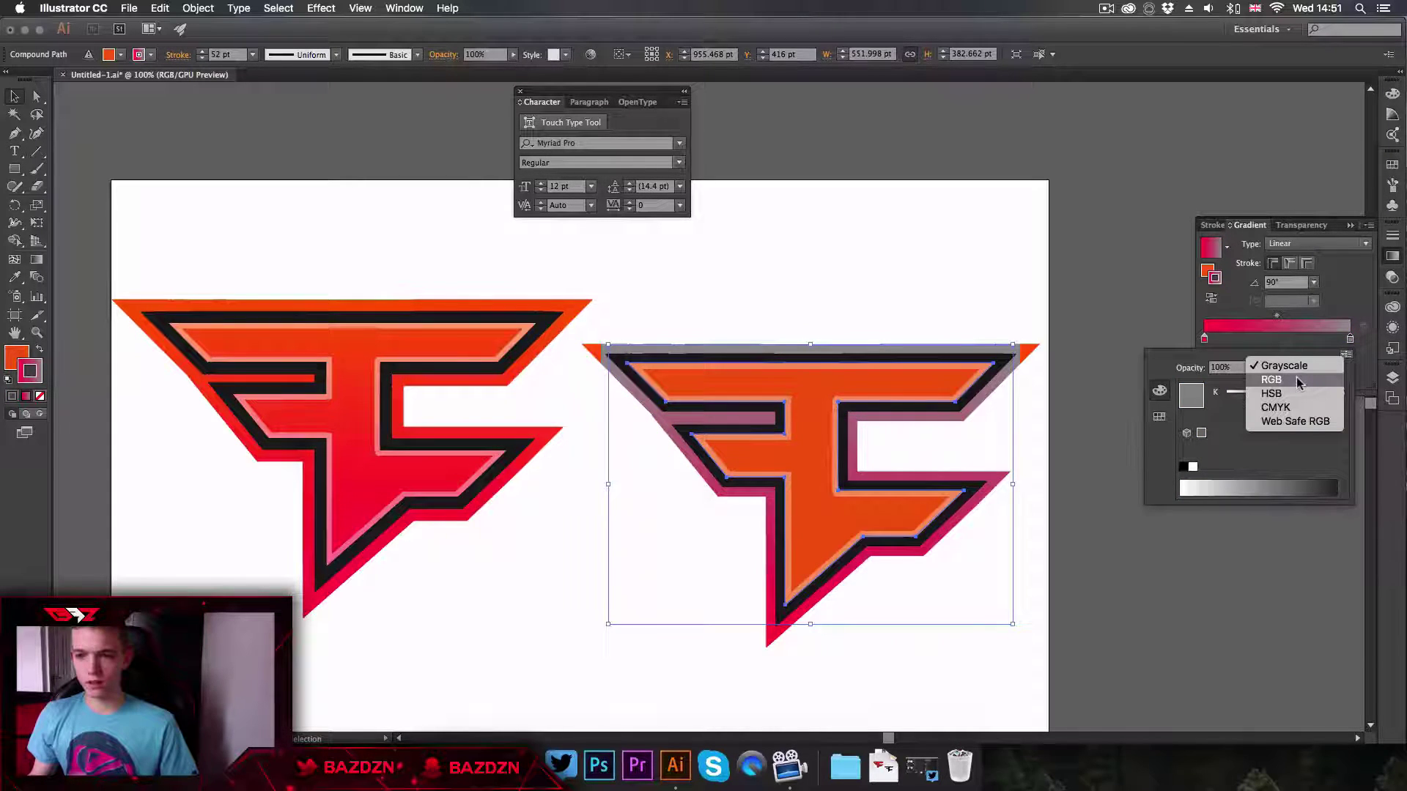
{"action": "left_click", "coordinate": [1272, 379]}
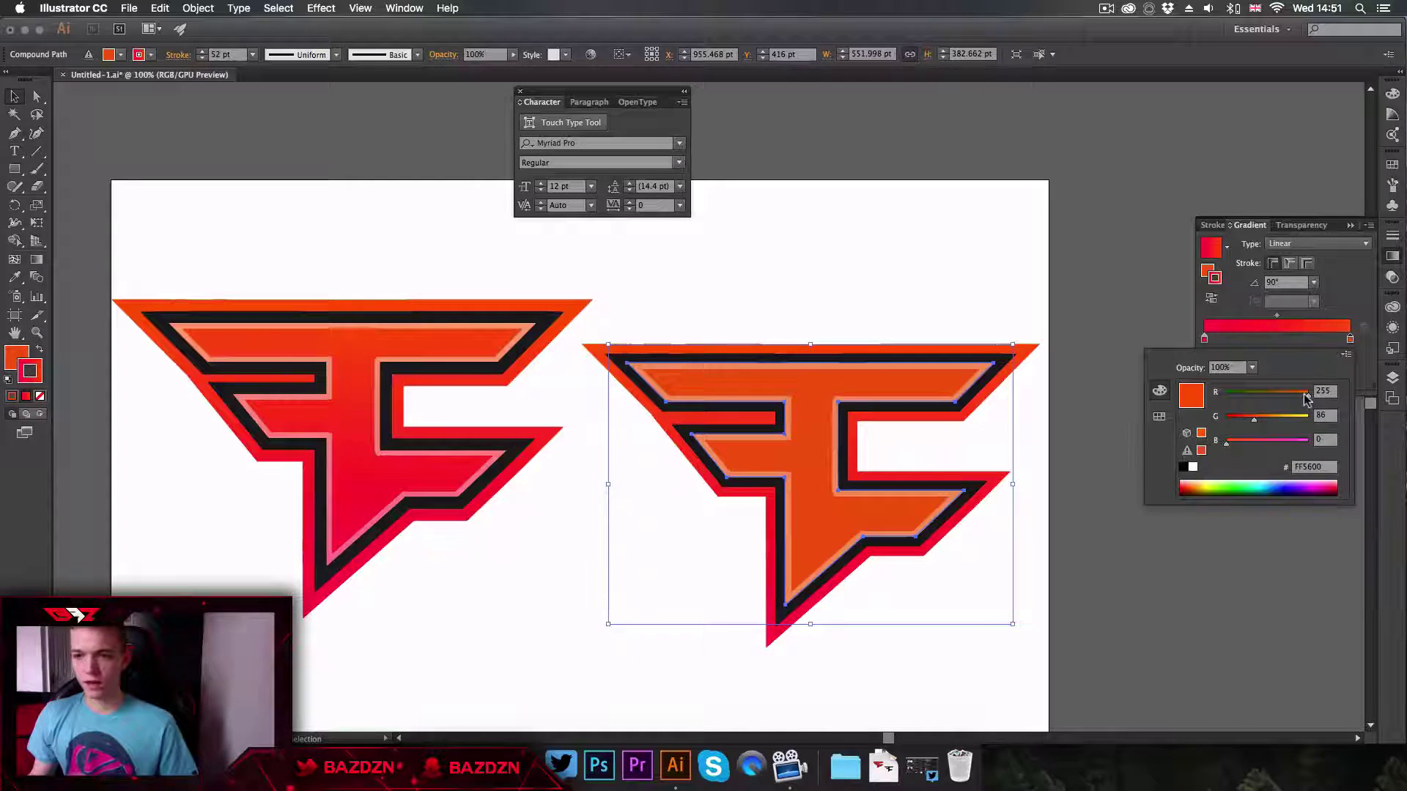
Check the RGB sliders and hex code of the orange end stop, and open the red end stop's colour
{"action": "left_click_drag", "start_coordinate": [1307, 397], "coordinate": [1354, 396]}
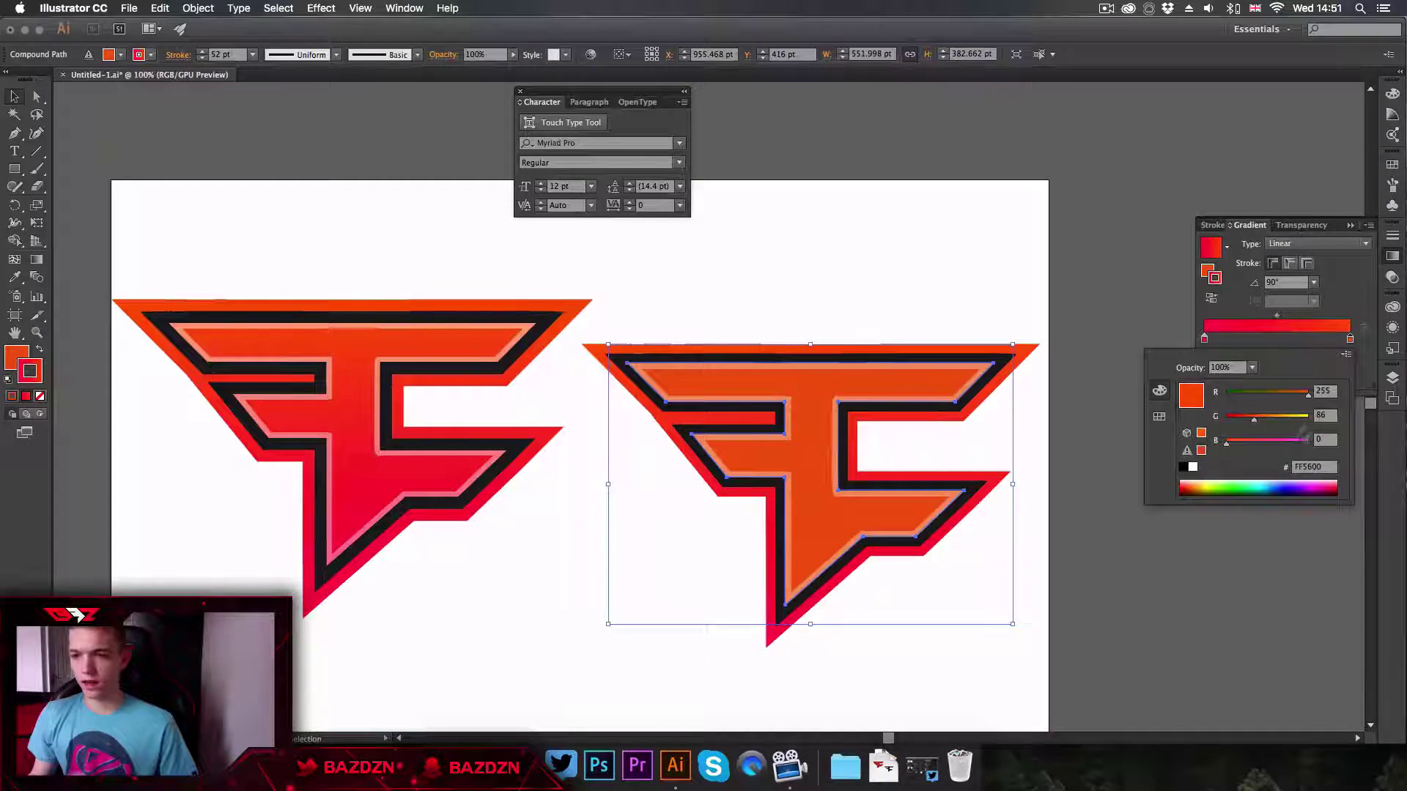
{"action": "left_click", "coordinate": [1301, 467]}
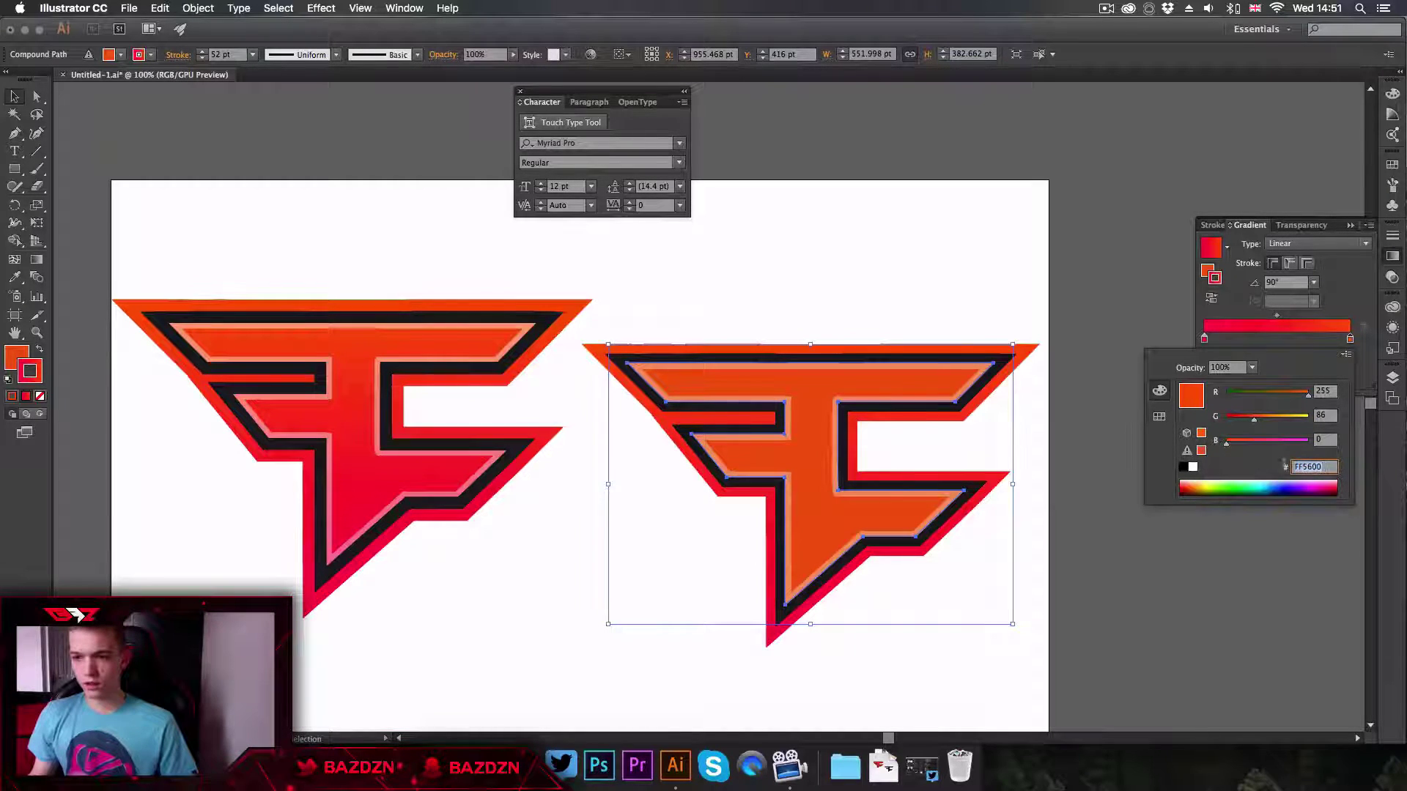
{"action": "double_click", "coordinate": [1204, 338]}
{"action": "key", "text": "Return"}
Set the angle of the bottom stroke's gradient to 0° and deselect the logo to inspect the effect
{"action": "left_click", "coordinate": [1282, 282]}
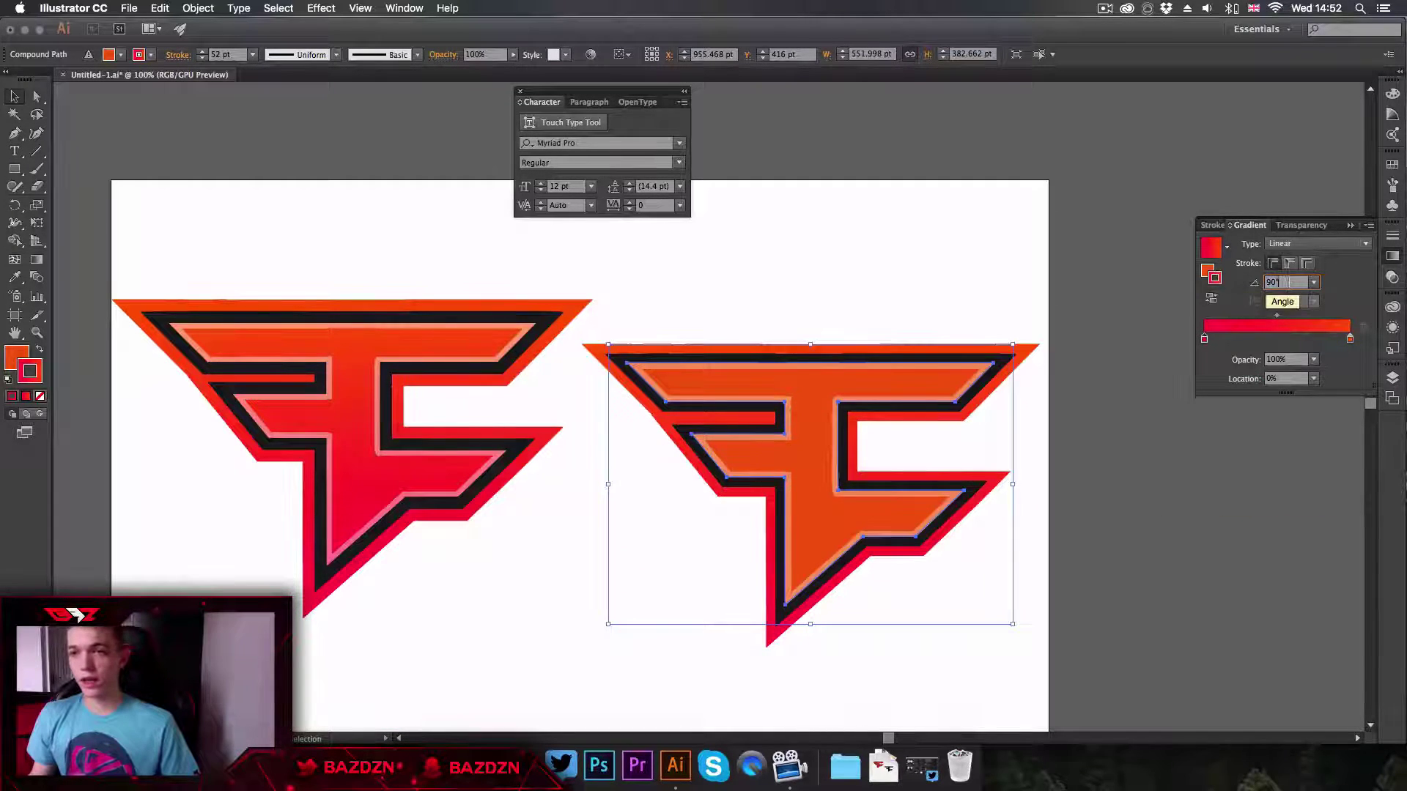
{"action": "left_click", "coordinate": [1313, 282]}
{"action": "left_click", "coordinate": [1312, 432]}
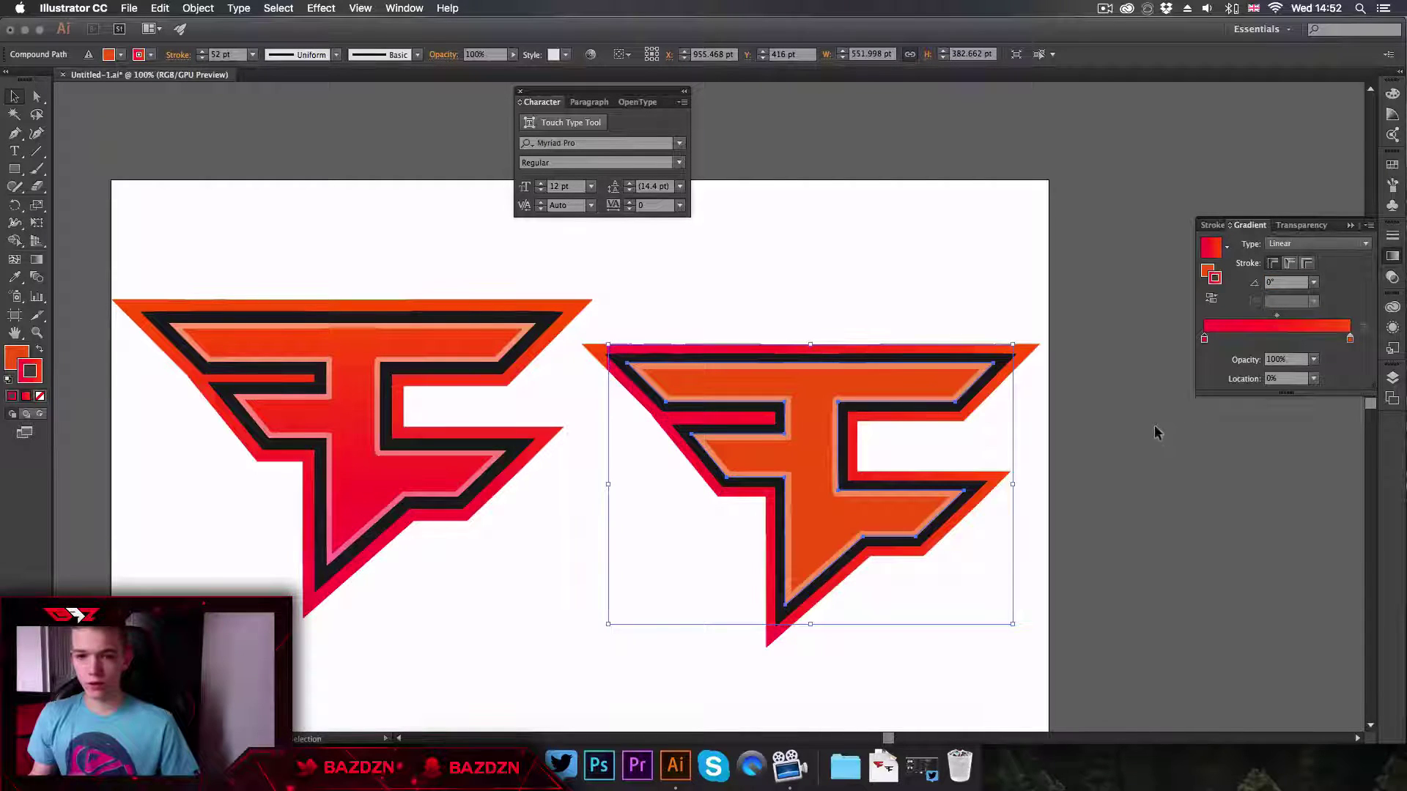
{"action": "left_click", "coordinate": [1094, 423]}
{"action": "key", "text": "super+equal"}
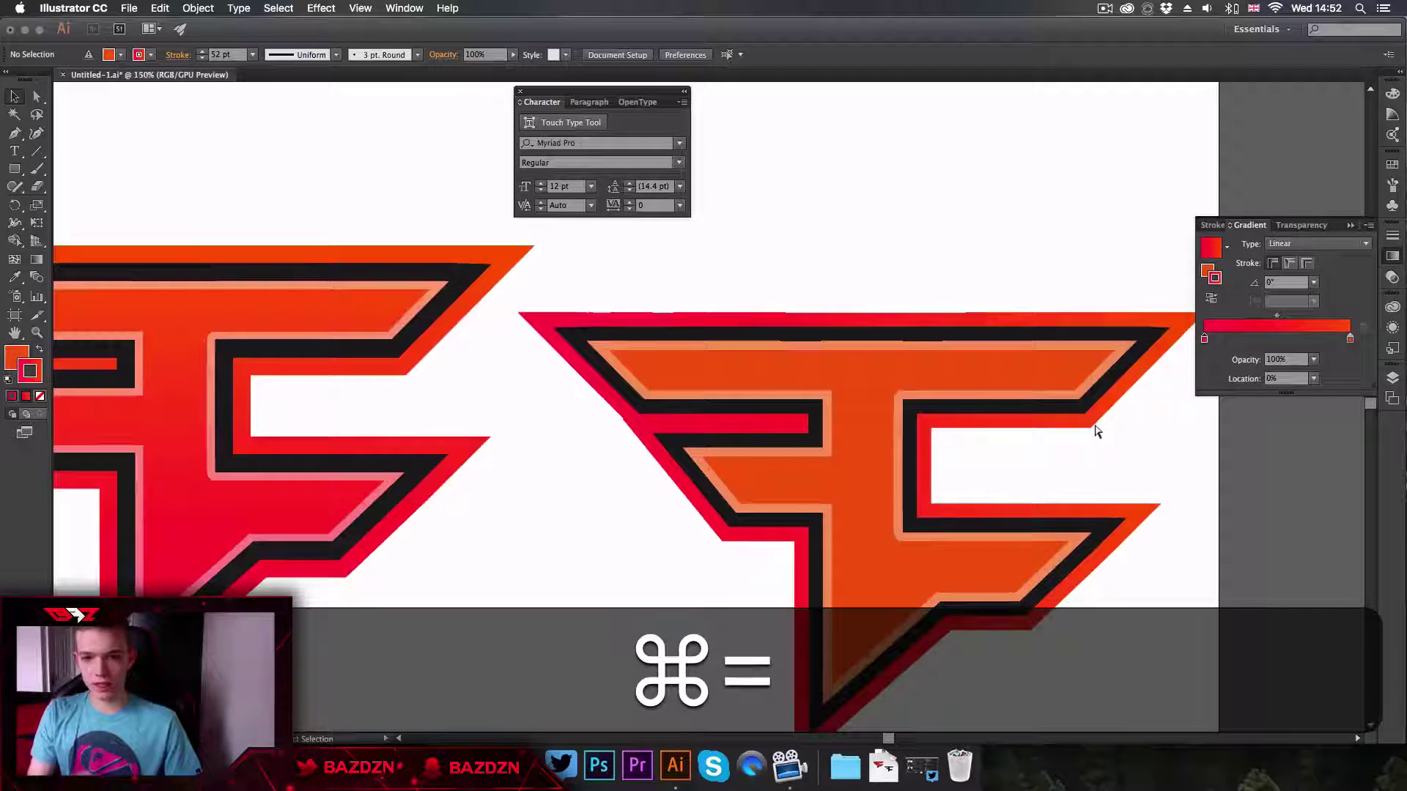
{"action": "scroll", "coordinate": [1093, 425], "scroll_direction": "down", "scroll_amount": 2}
{"action": "scroll", "coordinate": [1093, 425], "scroll_direction": "right", "scroll_amount": 2}
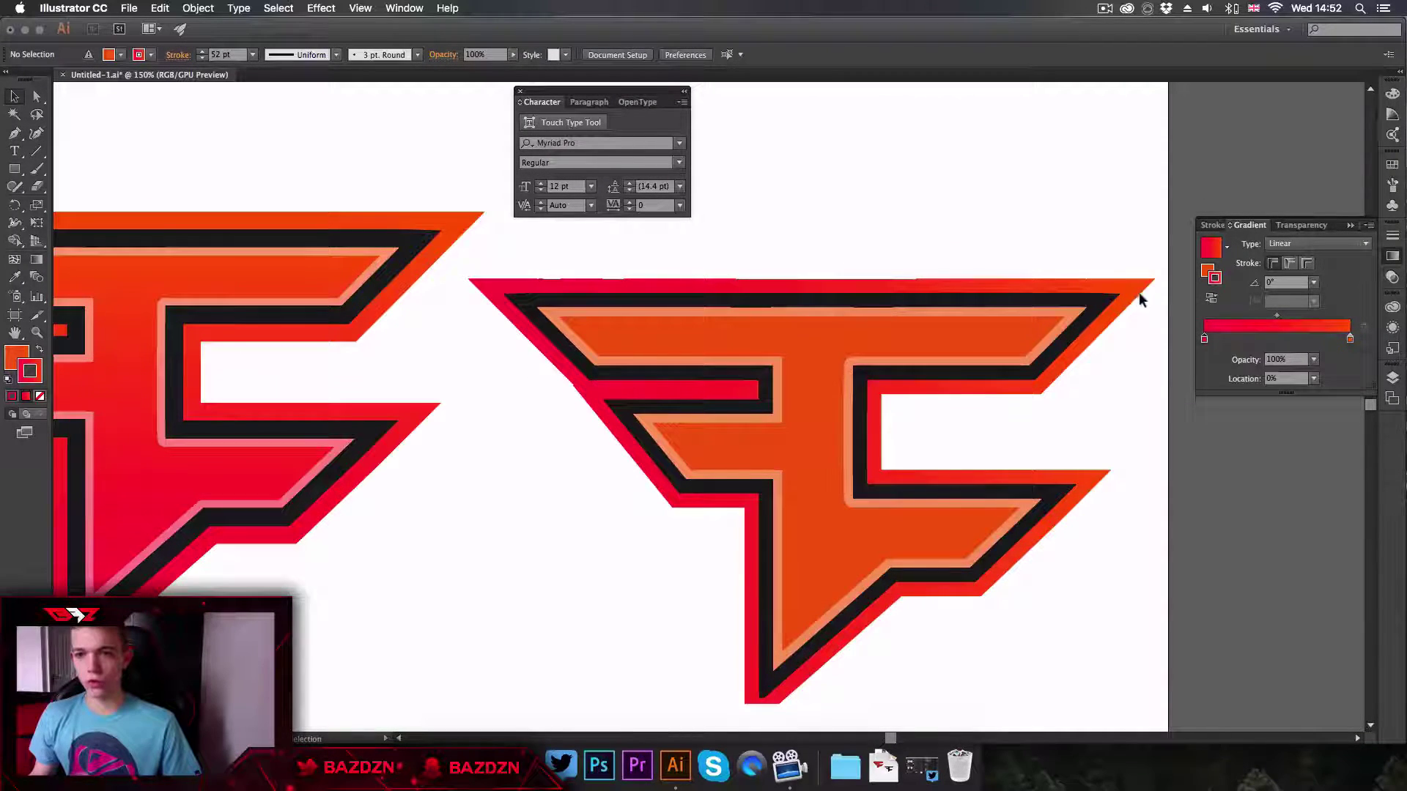
Reselect the orange logo and set its bottom stroke's gradient angle to -90°
{"action": "left_click", "coordinate": [1313, 282]}
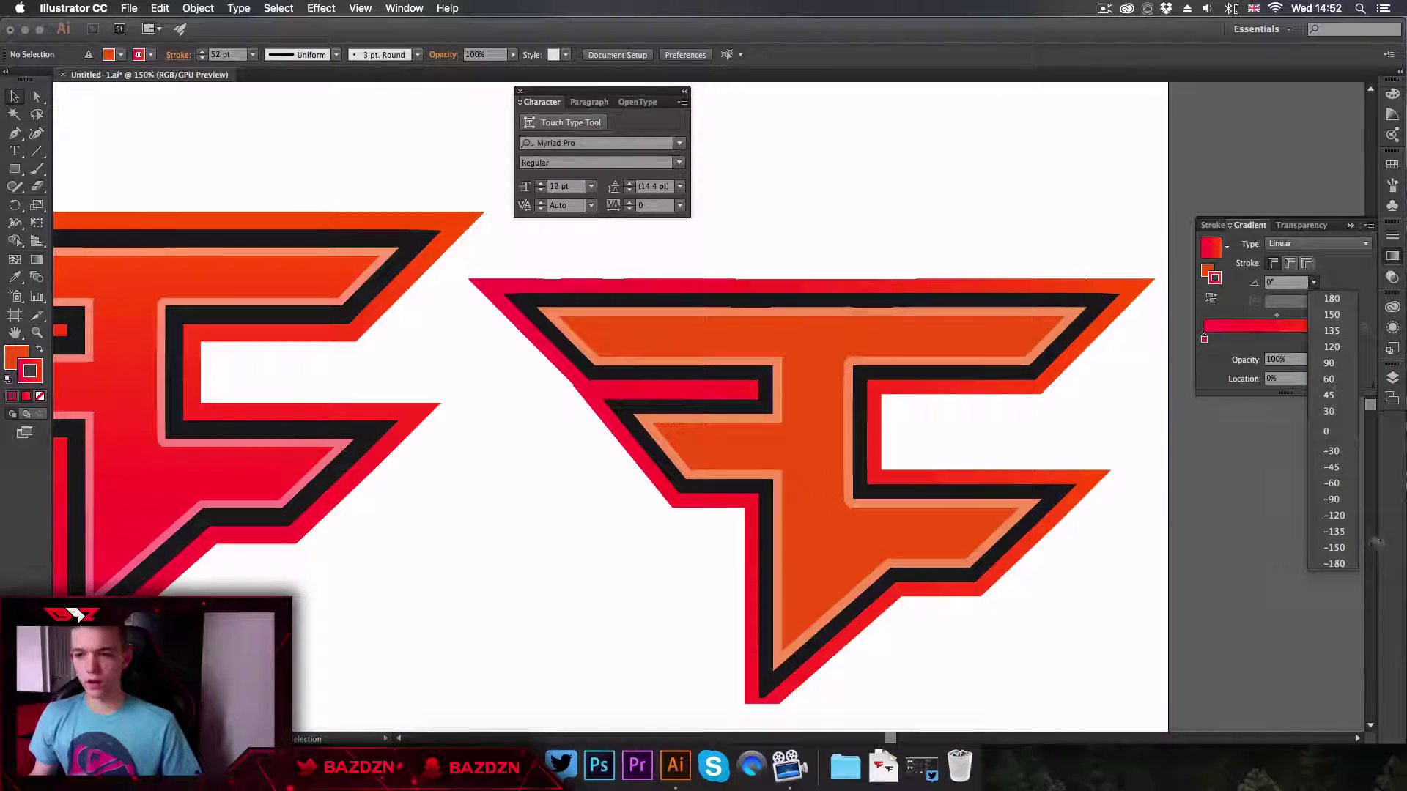
{"action": "left_click", "coordinate": [1333, 499]}
{"action": "key", "text": "super+minus"}
{"action": "key", "text": "super+equal"}
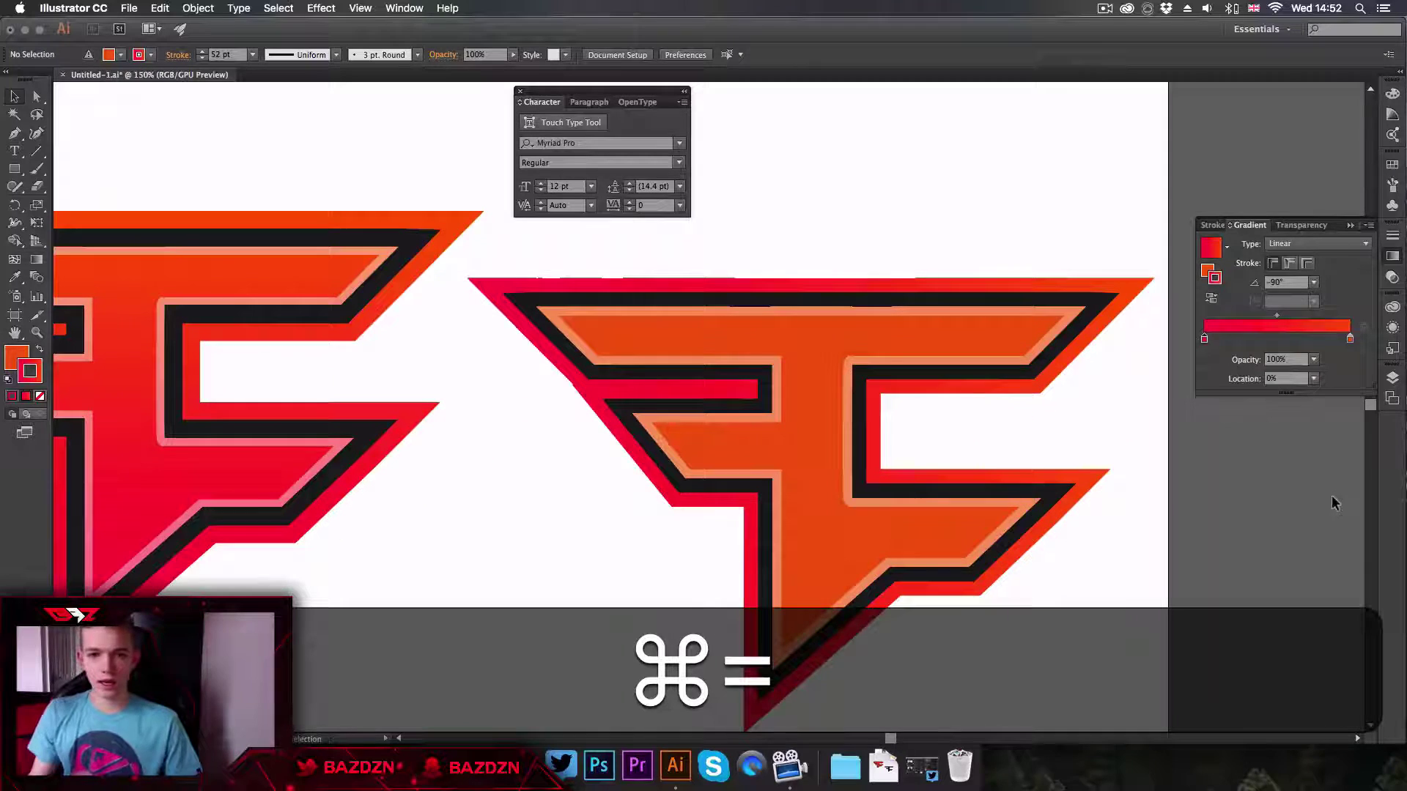
{"action": "left_click", "coordinate": [1034, 386]}
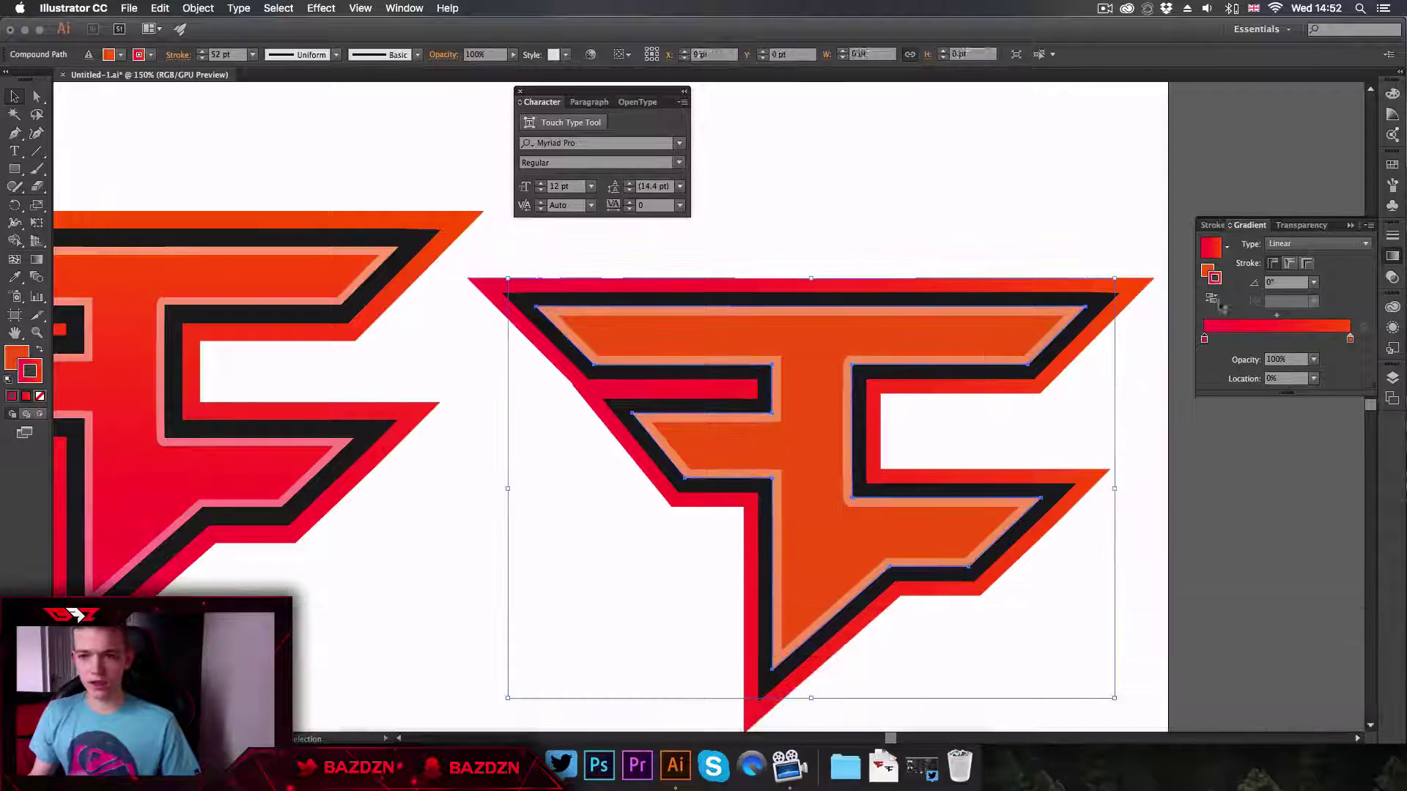
{"action": "left_click", "coordinate": [1313, 283]}
{"action": "left_click", "coordinate": [1332, 499]}
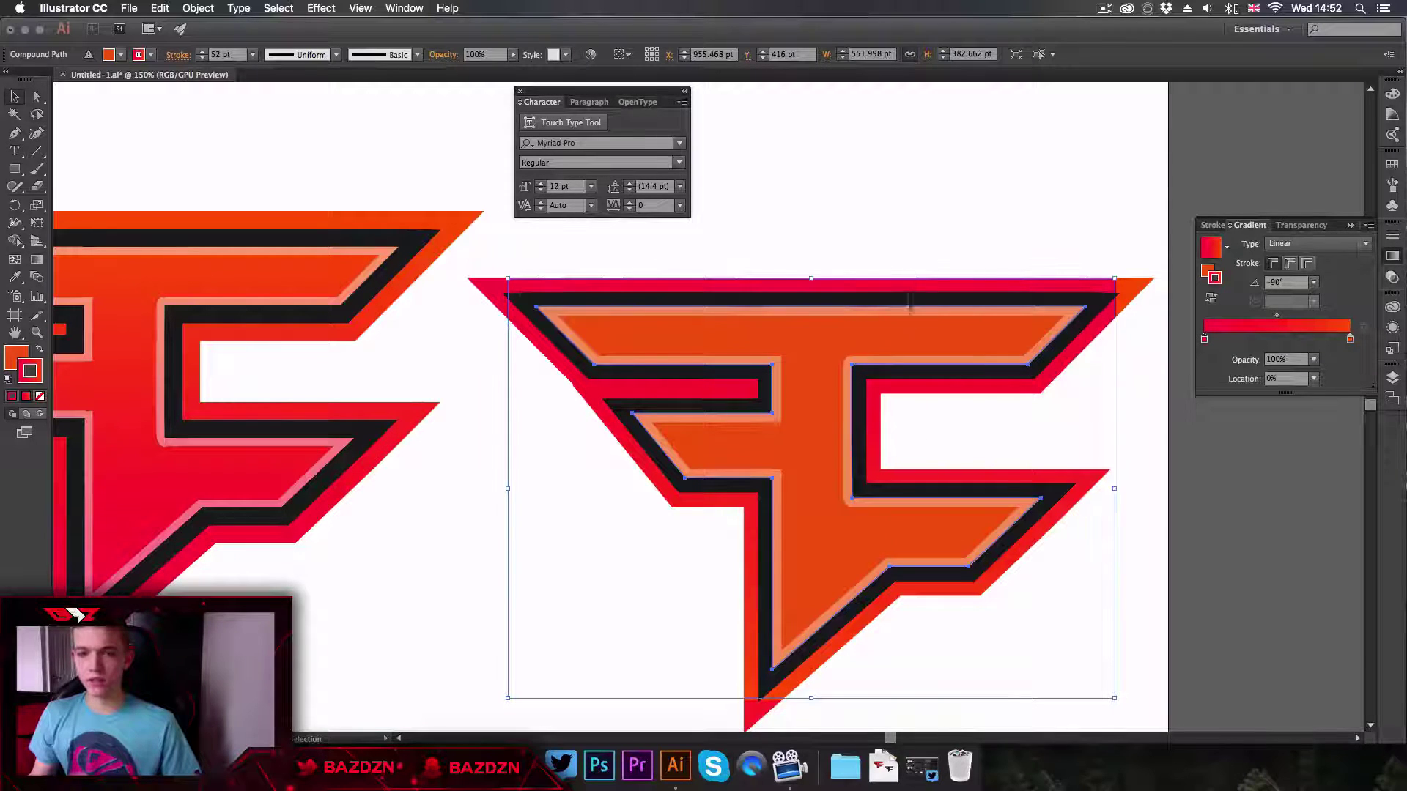
Set the bottom stroke's gradient angle to 90°, deselect the logo and compare it with the original
{"action": "left_click", "coordinate": [1314, 282]}
{"action": "left_click", "coordinate": [1319, 359]}
{"action": "key", "text": "ctrl+equal"}
{"action": "left_click", "coordinate": [1239, 437]}
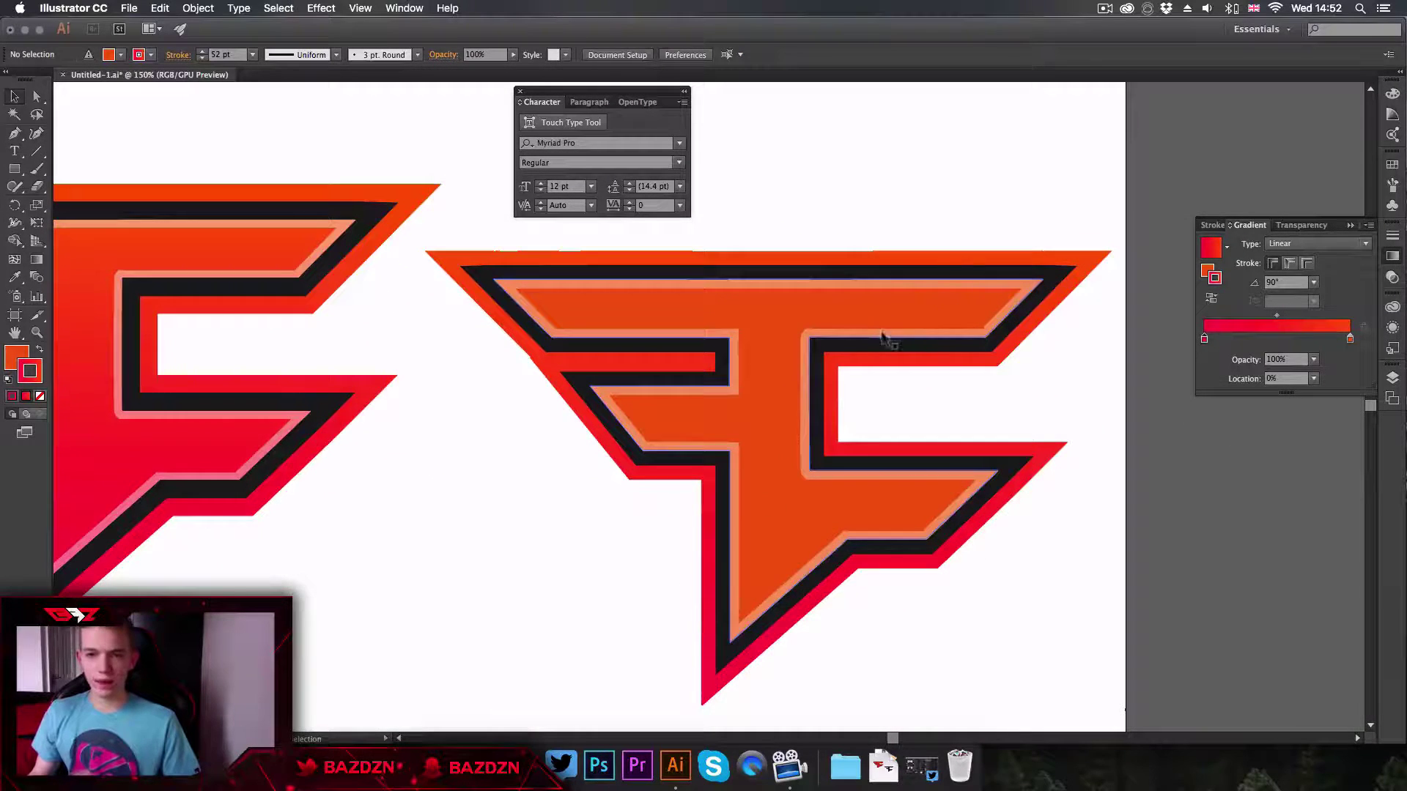
{"action": "key", "text": "ctrl+minus"}
{"action": "key", "text": "ctrl+equal"}
{"action": "key", "text": "ctrl+minus"}
{"action": "key", "text": "ctrl+minus"}
{"action": "key", "text": "ctrl+equal"}
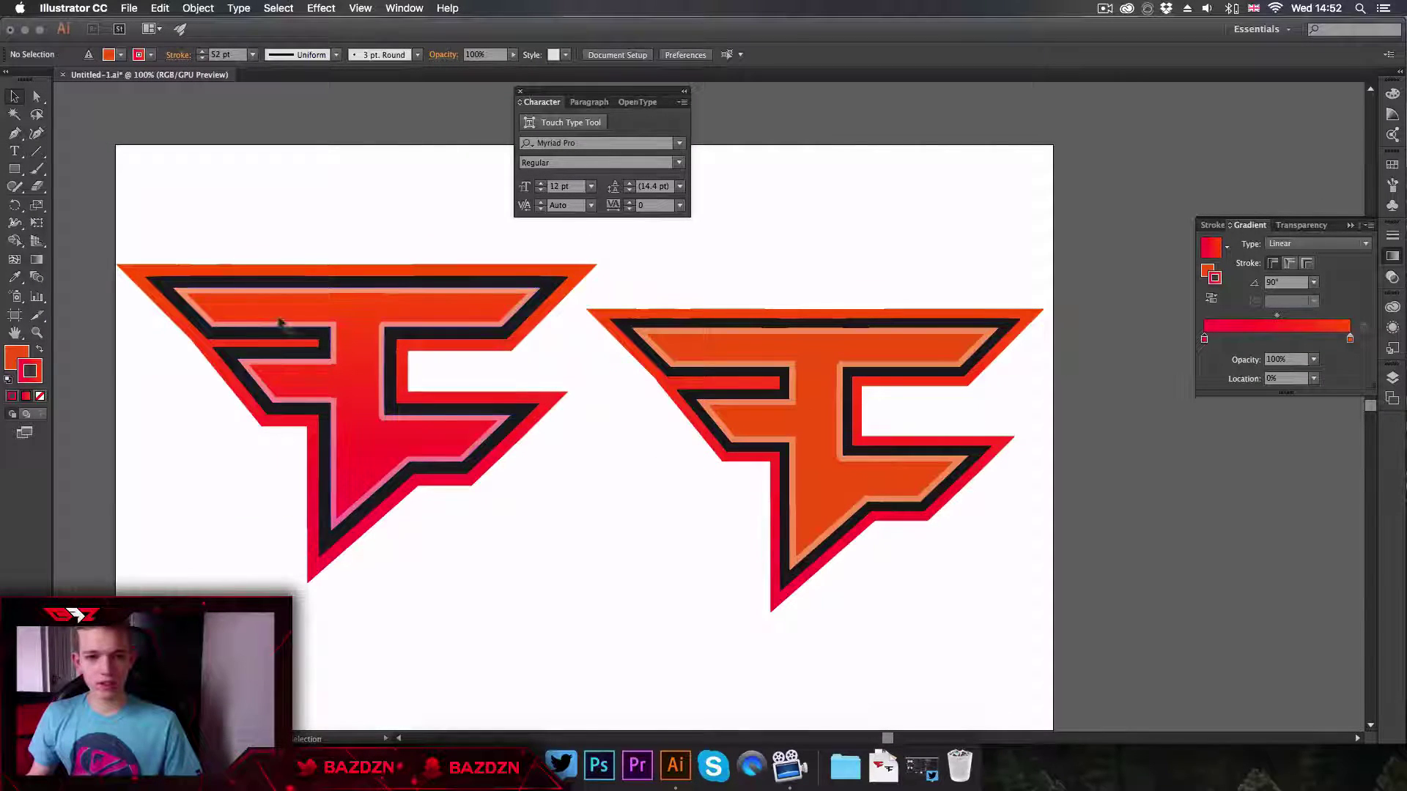
Thicken the orange logo's gradient bottom stroke to 56 pt
{"action": "left_click", "coordinate": [951, 345]}
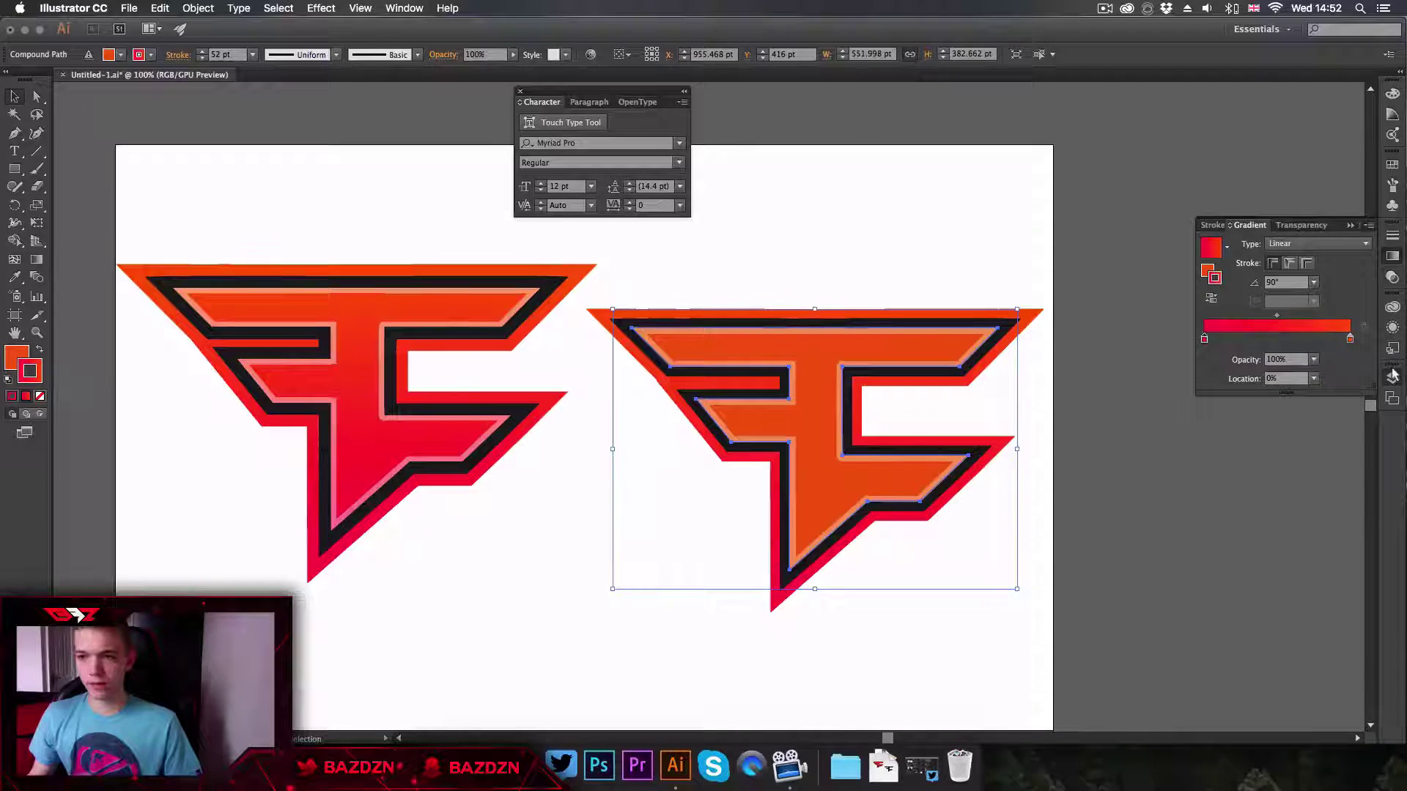
{"action": "left_click", "coordinate": [1394, 328]}
{"action": "left_click", "coordinate": [1304, 407]}
{"action": "left_click", "coordinate": [1303, 407]}
{"action": "left_click", "coordinate": [1304, 406]}
{"action": "left_click", "coordinate": [1304, 407]}
{"action": "key", "text": "super+minus"}
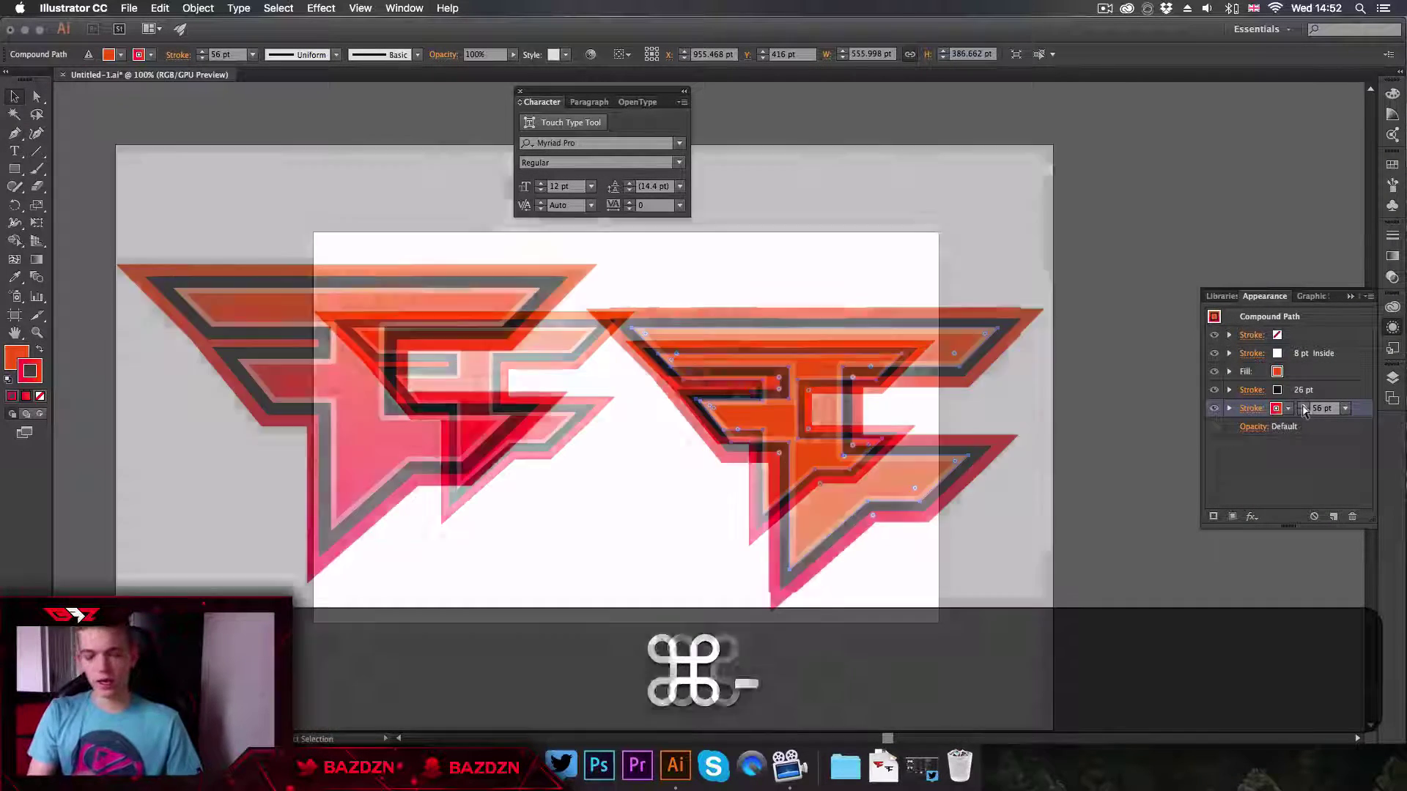
{"action": "key", "text": "super+equal"}
{"action": "key", "text": "super+minus"}
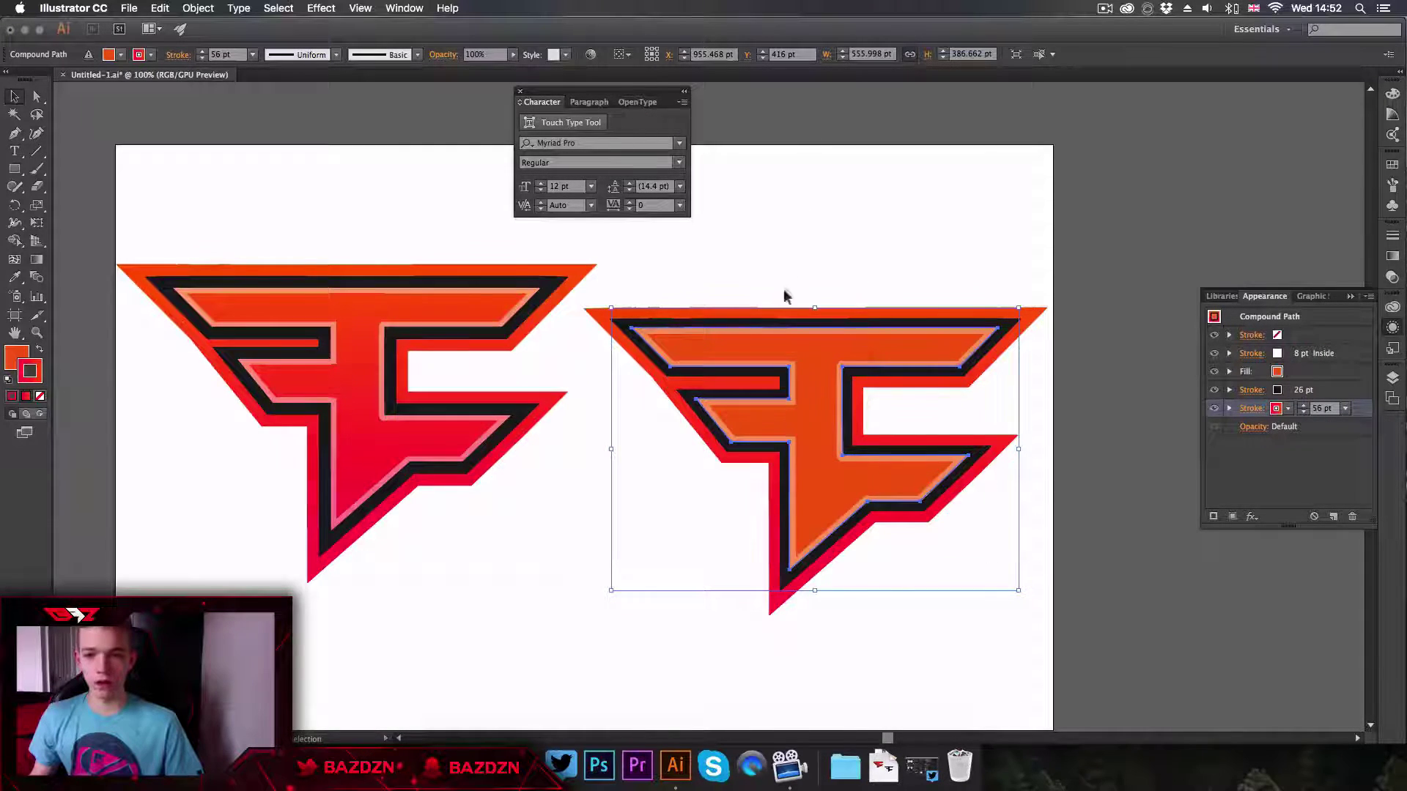
Replace the logo's solid orange fill with the linear 90° red-to-orange gradient
{"action": "left_click", "coordinate": [1307, 373]}
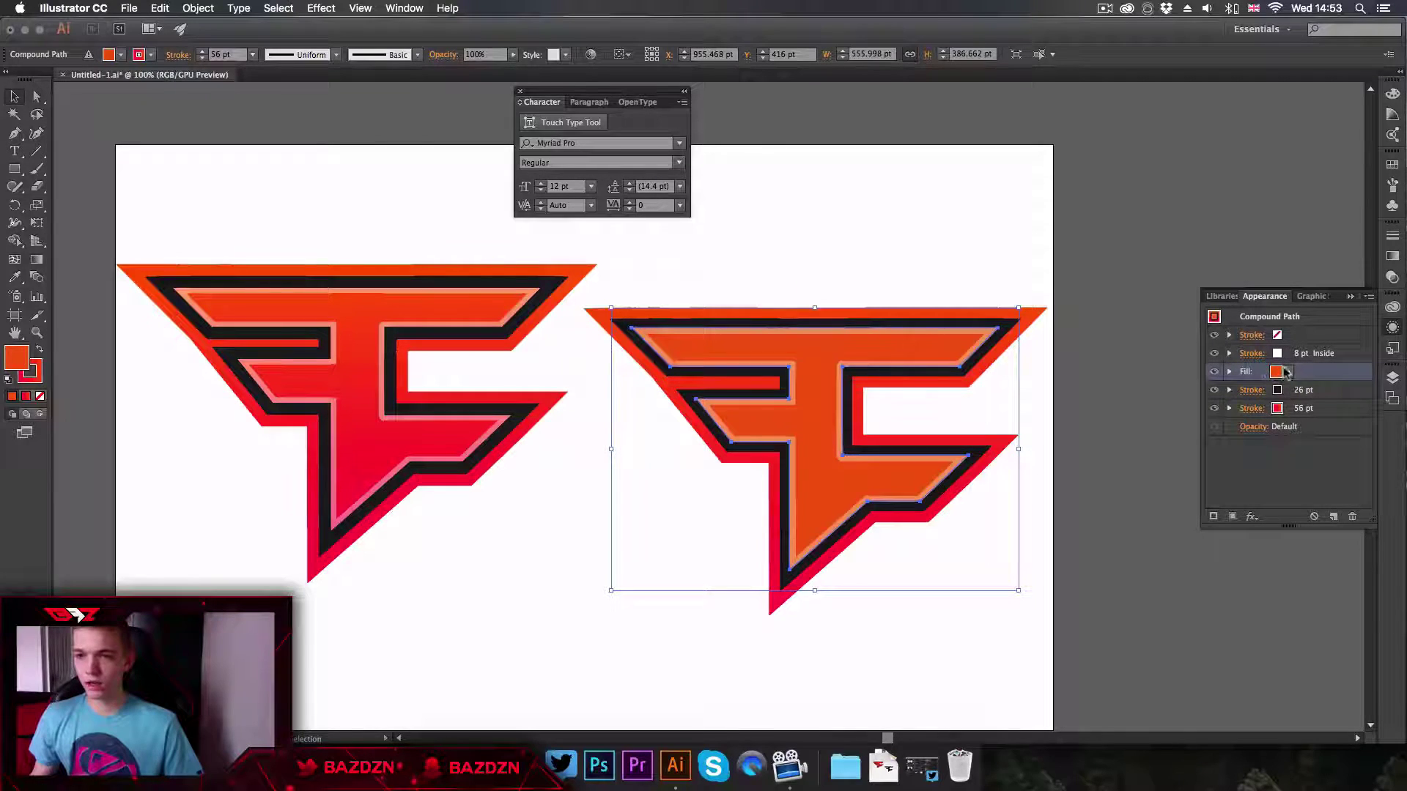
{"action": "left_click", "coordinate": [26, 396]}
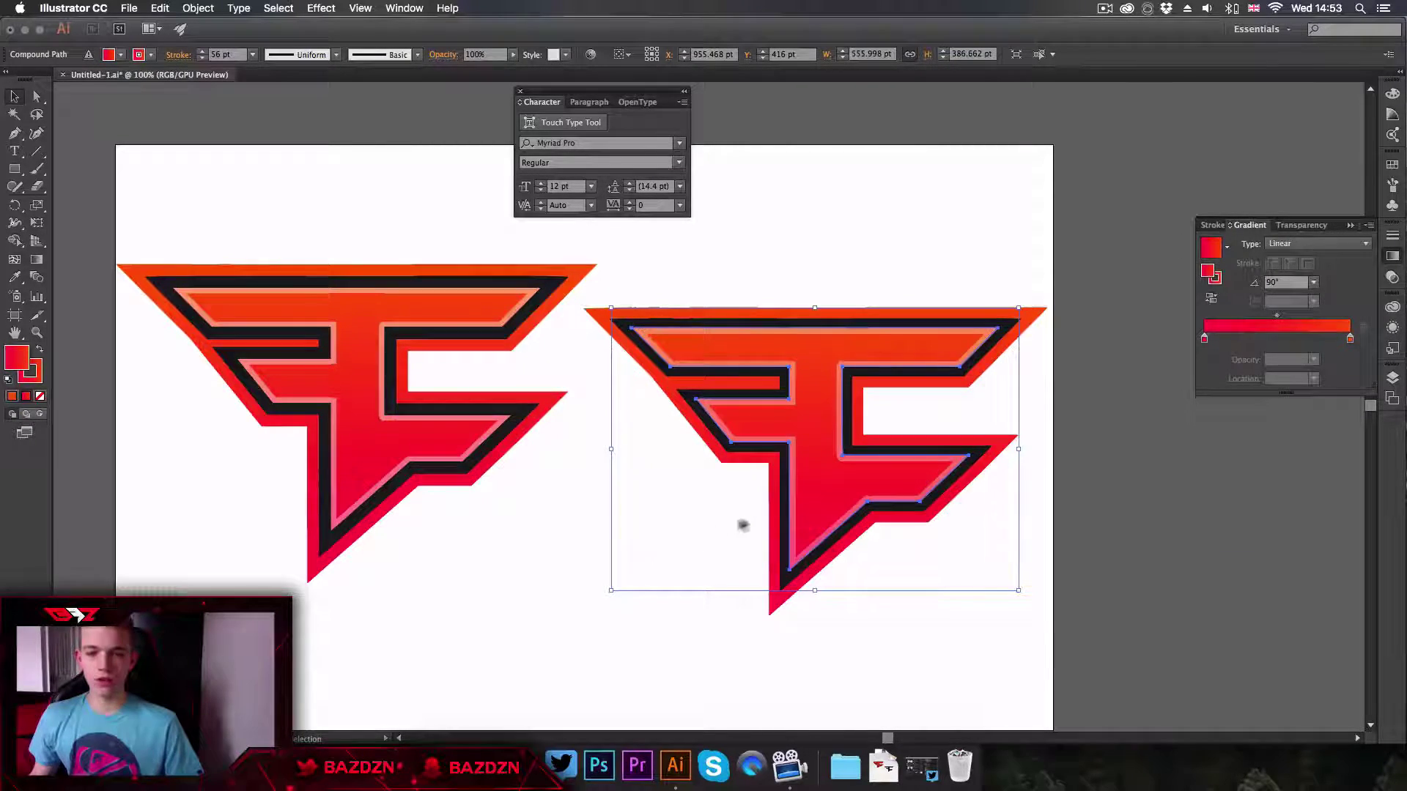
{"action": "key", "text": "super+equal"}
{"action": "key", "text": "v"}
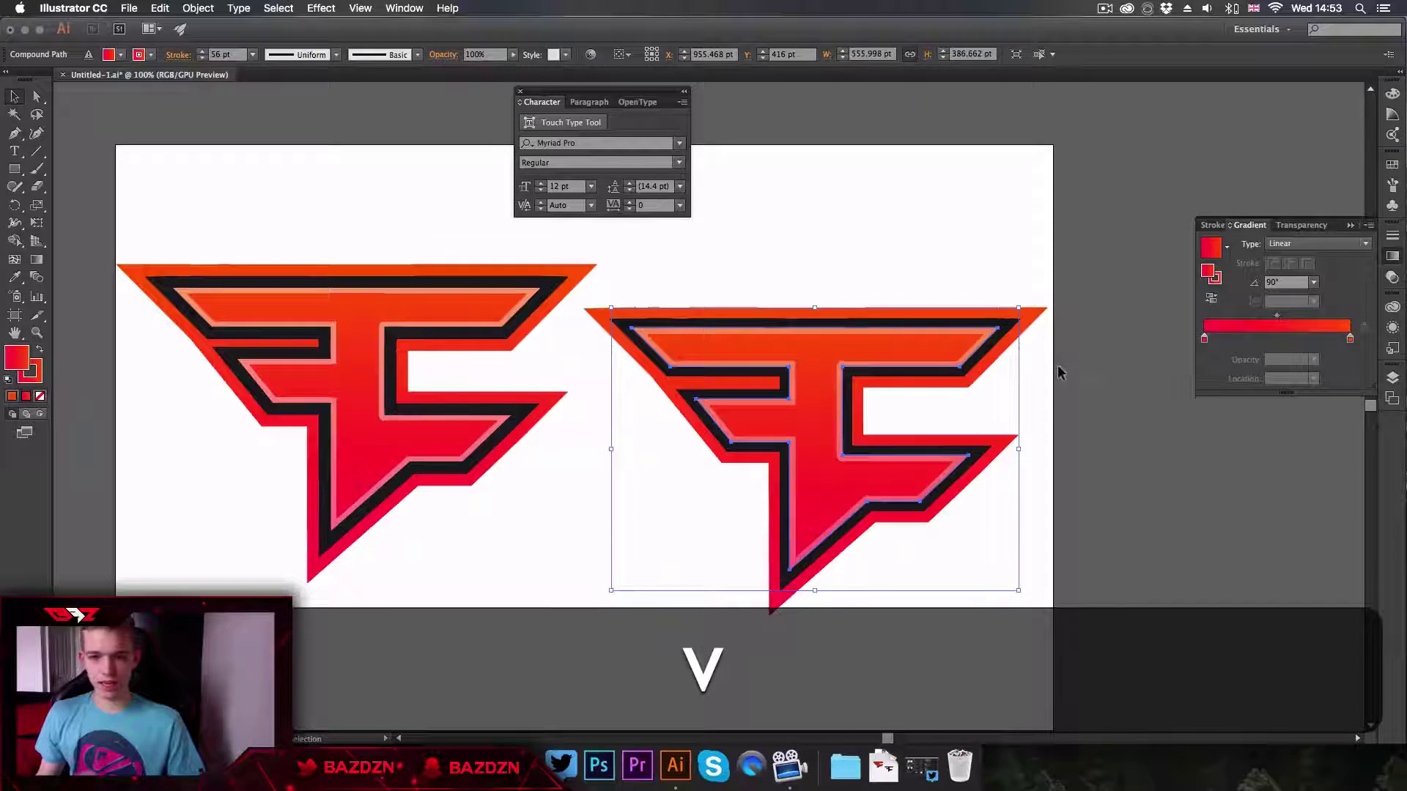
Move the recreated logo closer to the original, to about X 907 pt and Y 435 pt, and deselect it
{"action": "left_click_drag", "start_coordinate": [842, 351], "coordinate": [815, 364]}
{"action": "key", "text": "super+equal"}
{"action": "left_click", "coordinate": [841, 223]}
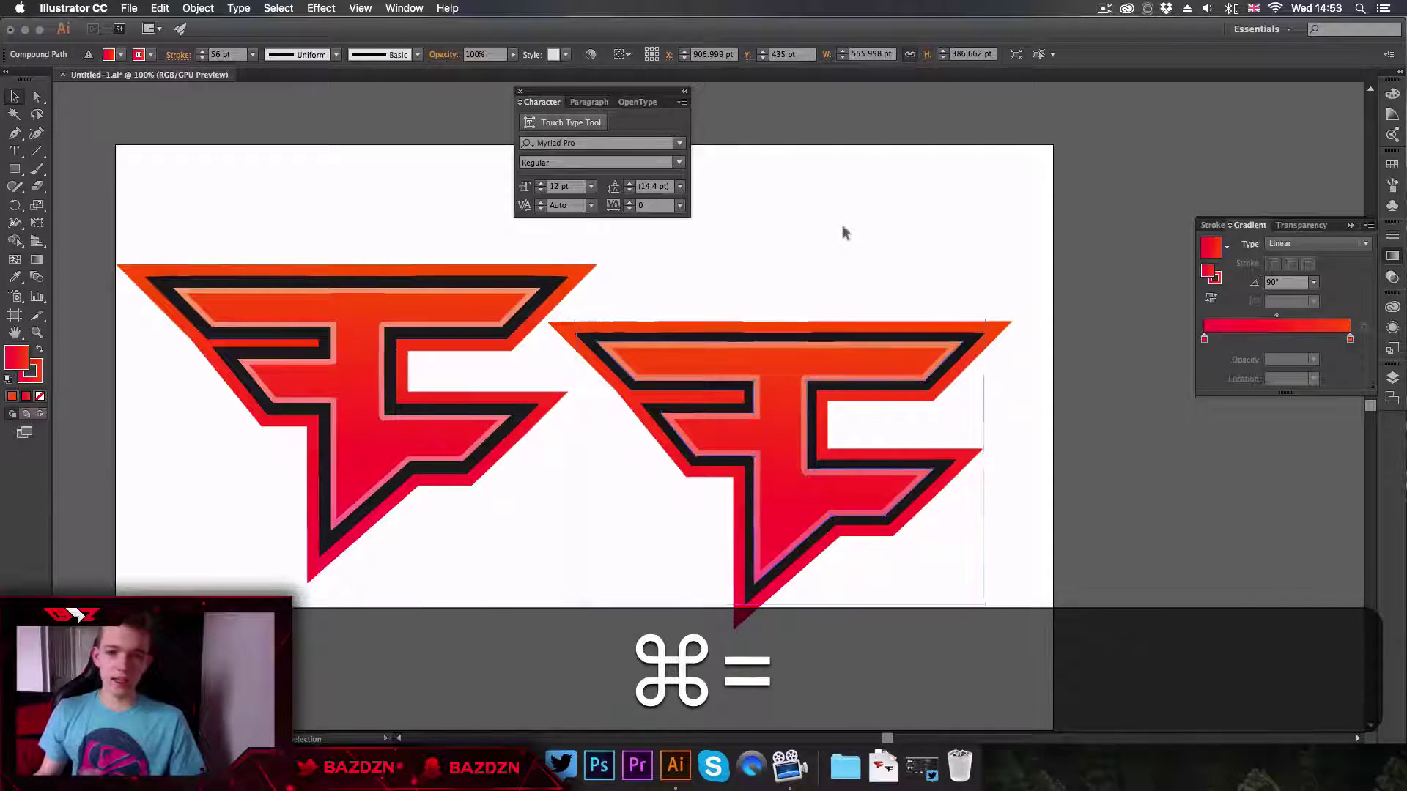